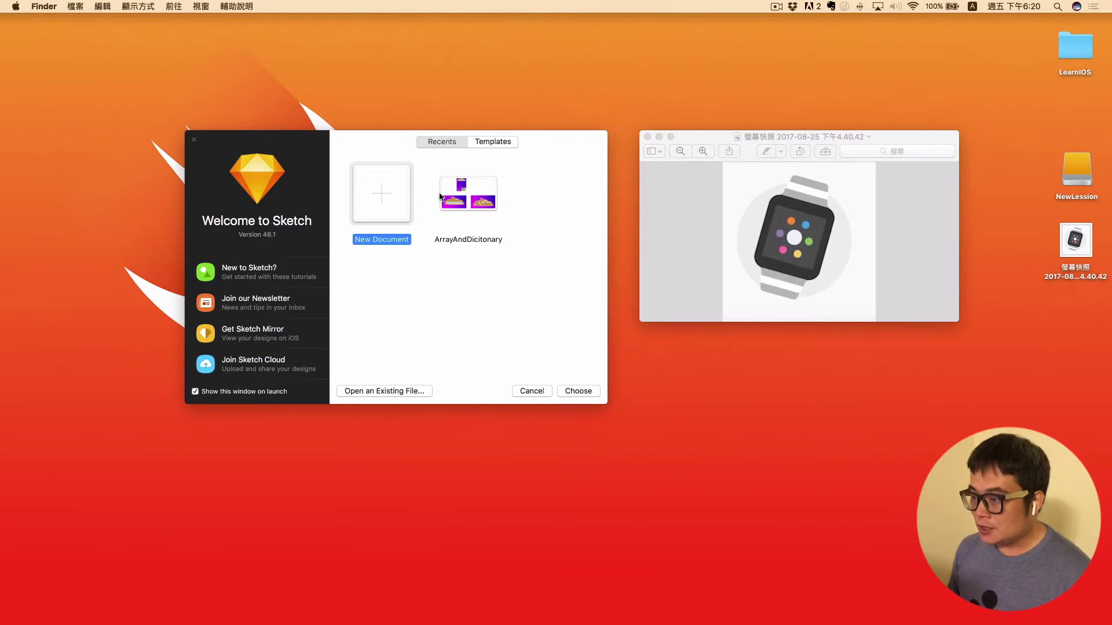
Step: Start a new blank Sketch document from the Welcome window
{"action": "left_click", "coordinate": [386, 204]}
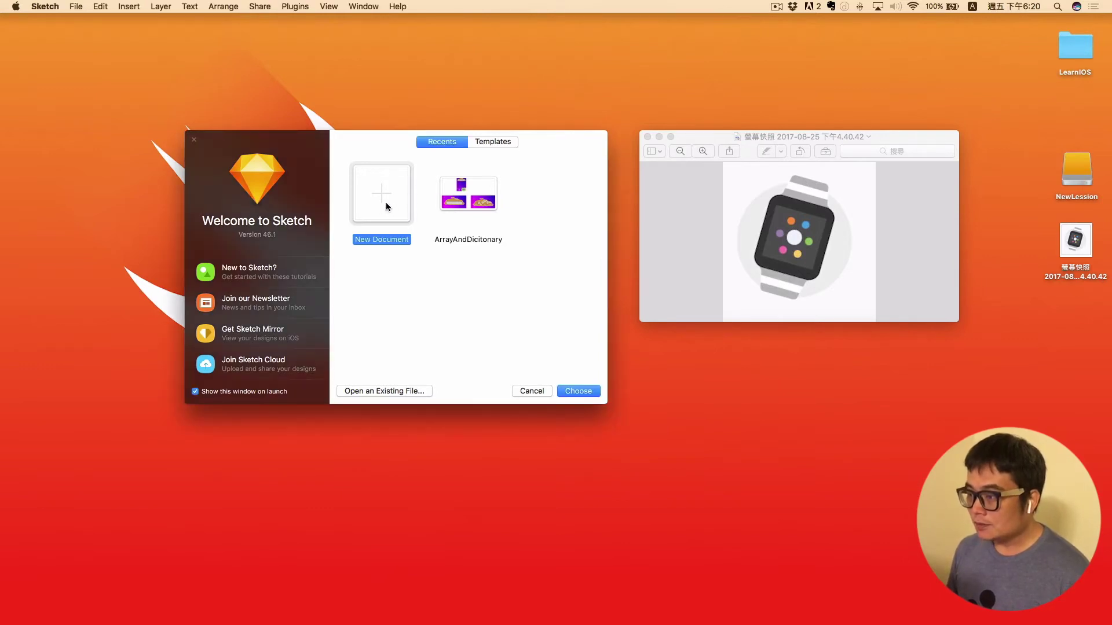
{"action": "double_click", "coordinate": [386, 204]}
{"action": "mouse_move", "coordinate": [476, 108]}
{"action": "left_mouse_down"}
{"action": "mouse_move", "coordinate": [421, 63]}
{"action": "mouse_move", "coordinate": [417, 30]}
{"action": "left_mouse_up"}
Step: Close the screenshot preview and place the watch screenshot on the canvas
{"action": "left_click", "coordinate": [894, 135]}
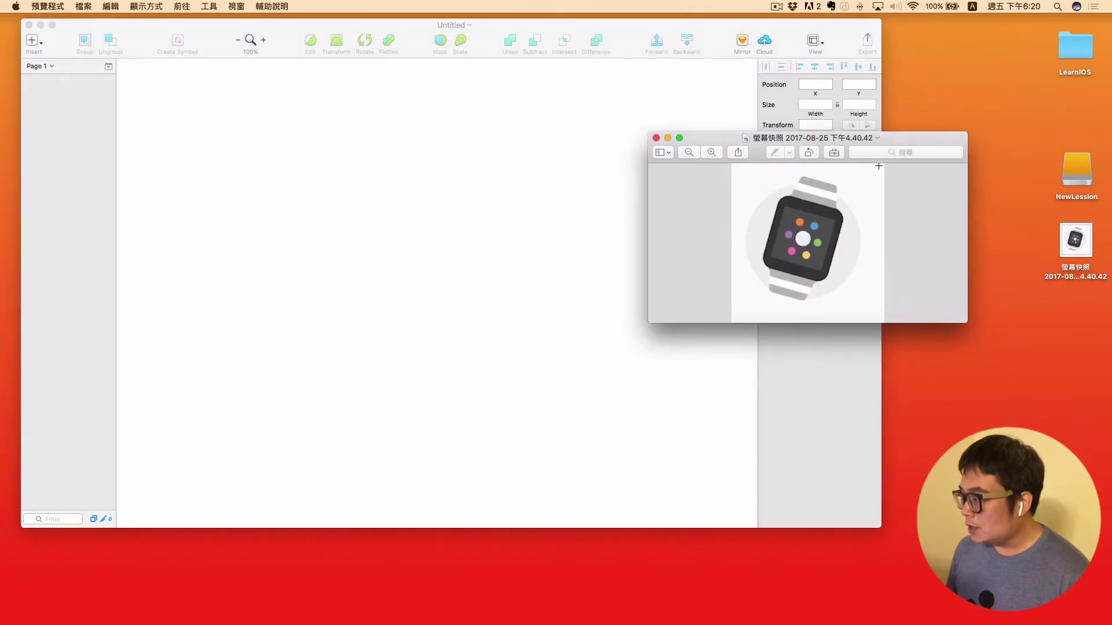
{"action": "left_click", "coordinate": [656, 138]}
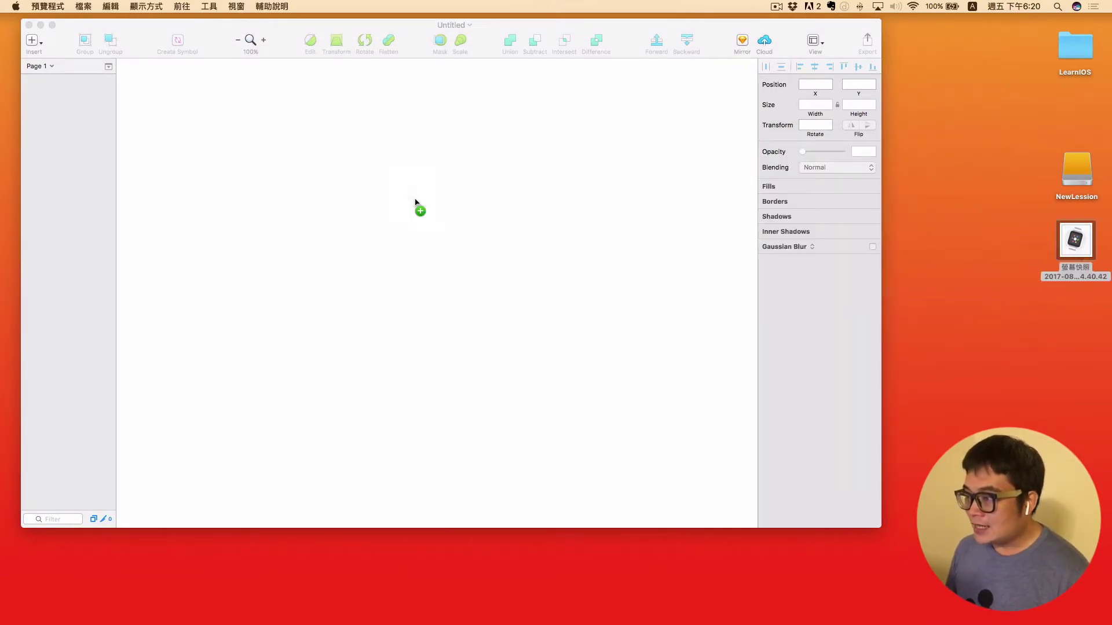
{"action": "left_click_drag", "start_coordinate": [1078, 254], "coordinate": [416, 202]}
{"action": "left_click", "coordinate": [543, 230]}
{"action": "left_click", "coordinate": [599, 238]}
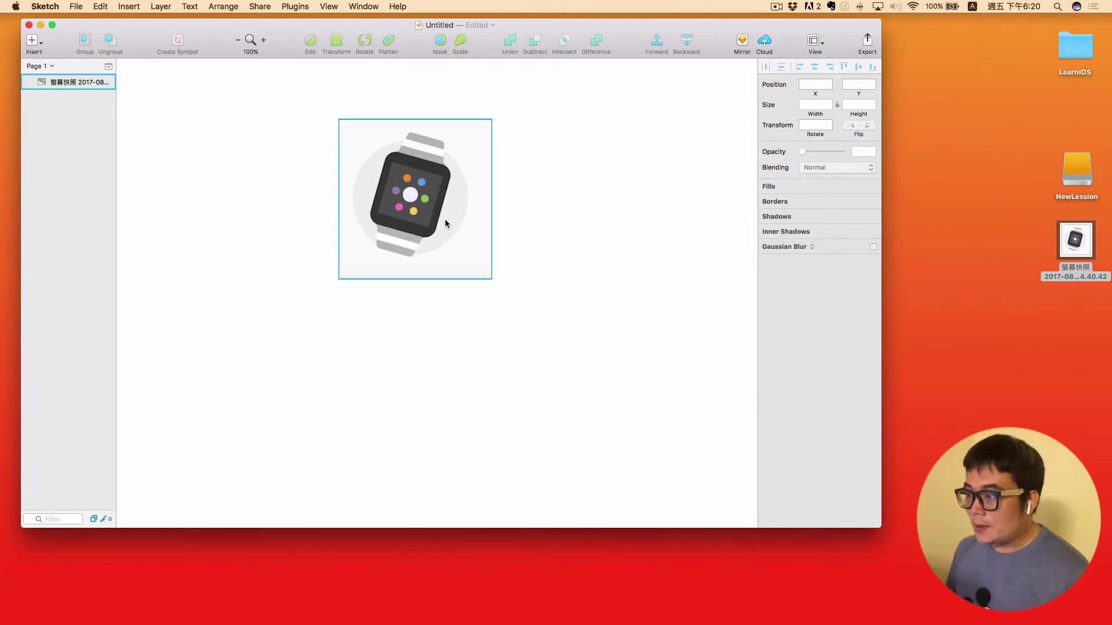
Step: Rotate the watch screenshot image to -15°
{"action": "left_click", "coordinate": [489, 221]}
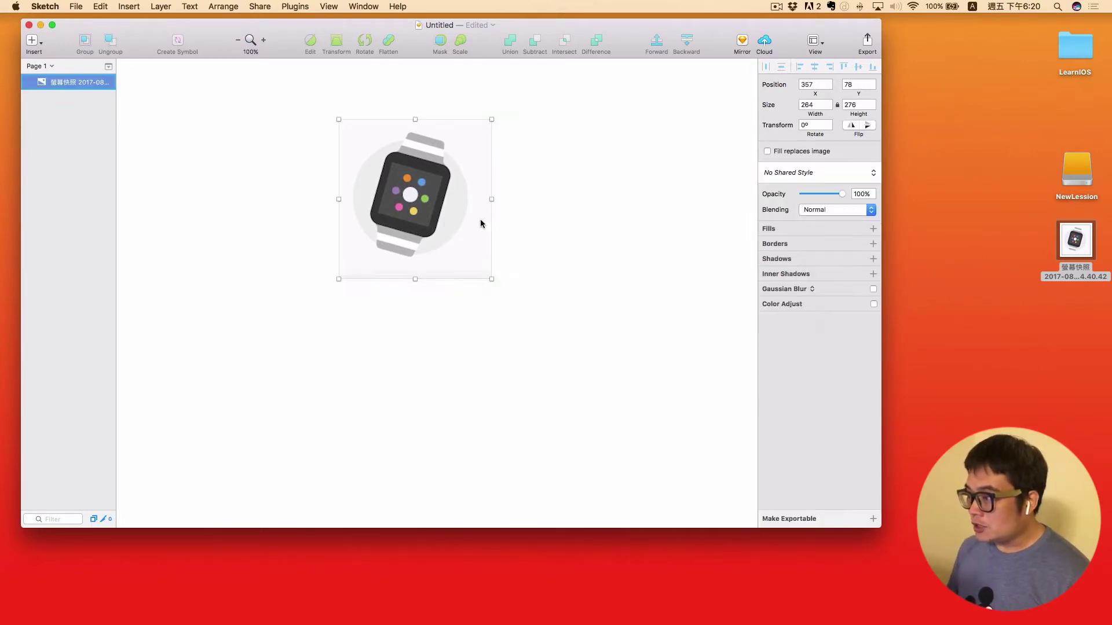
{"action": "left_click", "coordinate": [803, 125]}
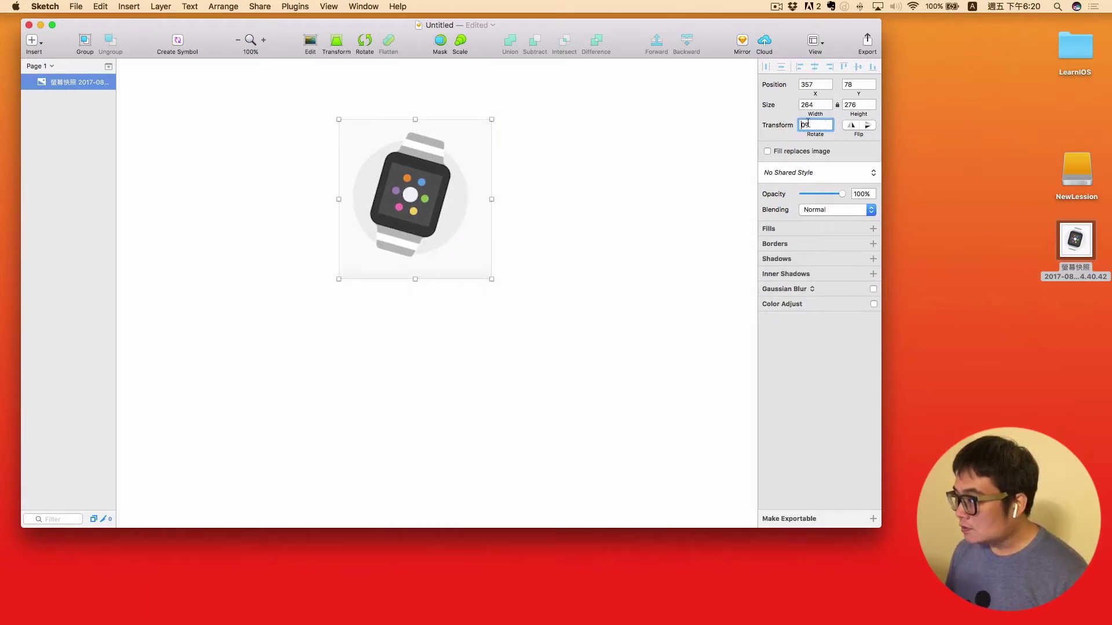
{"action": "key", "text": "Up"}
{"action": "key", "text": "Up"}
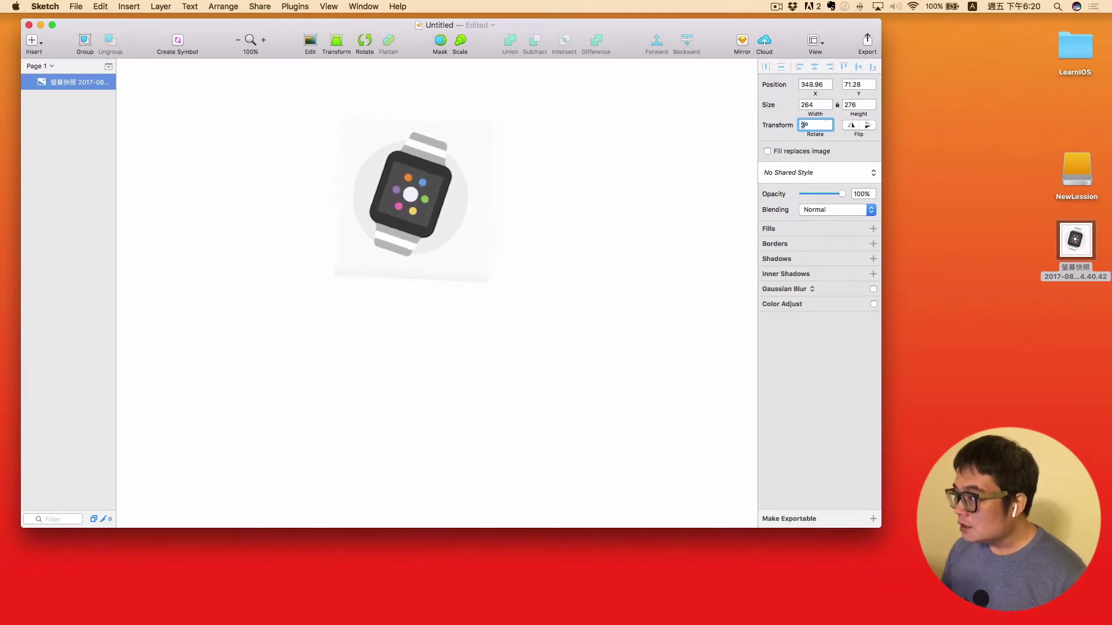
{"action": "key", "text": "Up"}
{"action": "key", "text": "Up"}
{"action": "key", "text": "Up"}
{"action": "key", "text": "Down"}
{"action": "key", "text": "Down"}
{"action": "key", "text": "Down"}
{"action": "key", "text": "Down"}
{"action": "key", "text": "Down"}
{"action": "key", "text": "Down"}
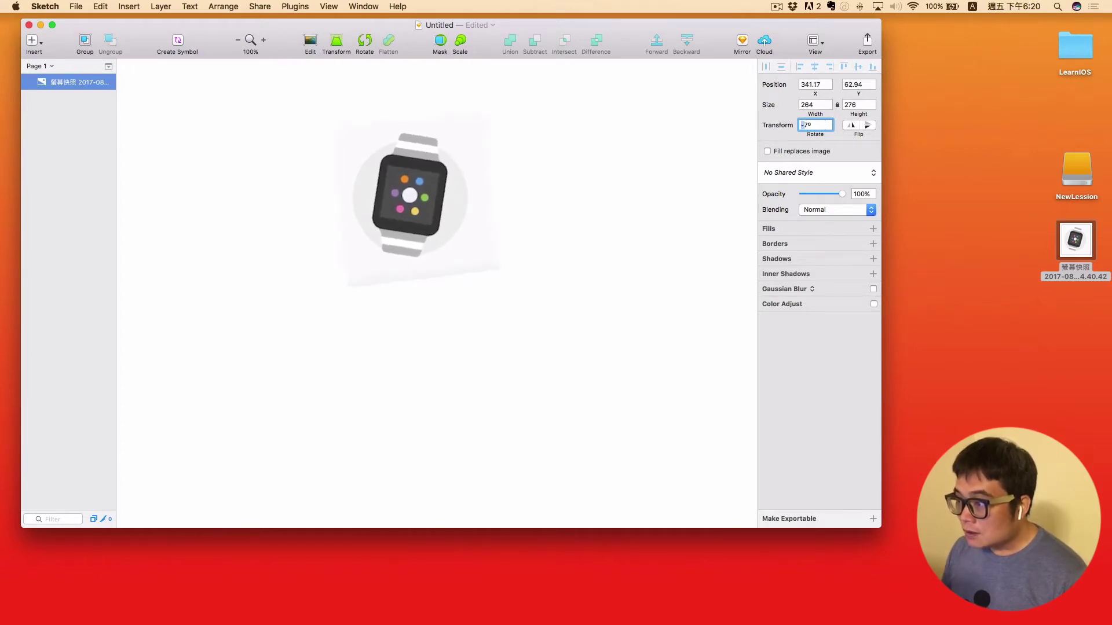
{"action": "key", "text": "Down"}
{"action": "key", "text": "Down"}
{"action": "key", "text": "Down"}
{"action": "key", "text": "Down"}
{"action": "key", "text": "Down"}
{"action": "key", "text": "Down"}
{"action": "key", "text": "Down"}
{"action": "key", "text": "Down"}
{"action": "key", "text": "Down"}
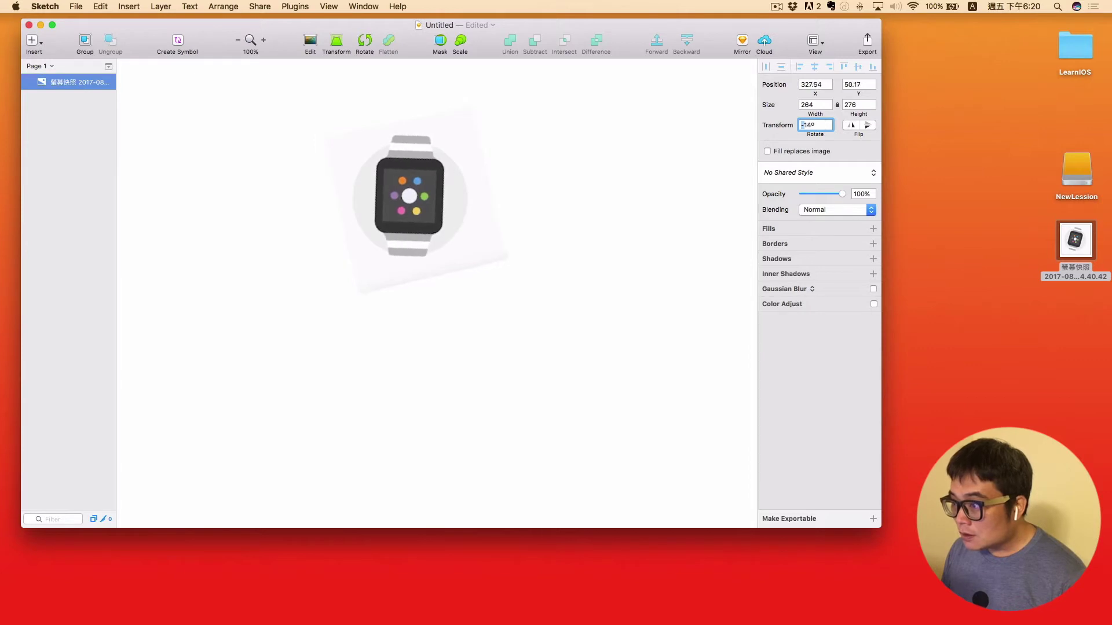
{"action": "key", "text": "Down"}
{"action": "key", "text": "Down"}
{"action": "key", "text": "Up"}
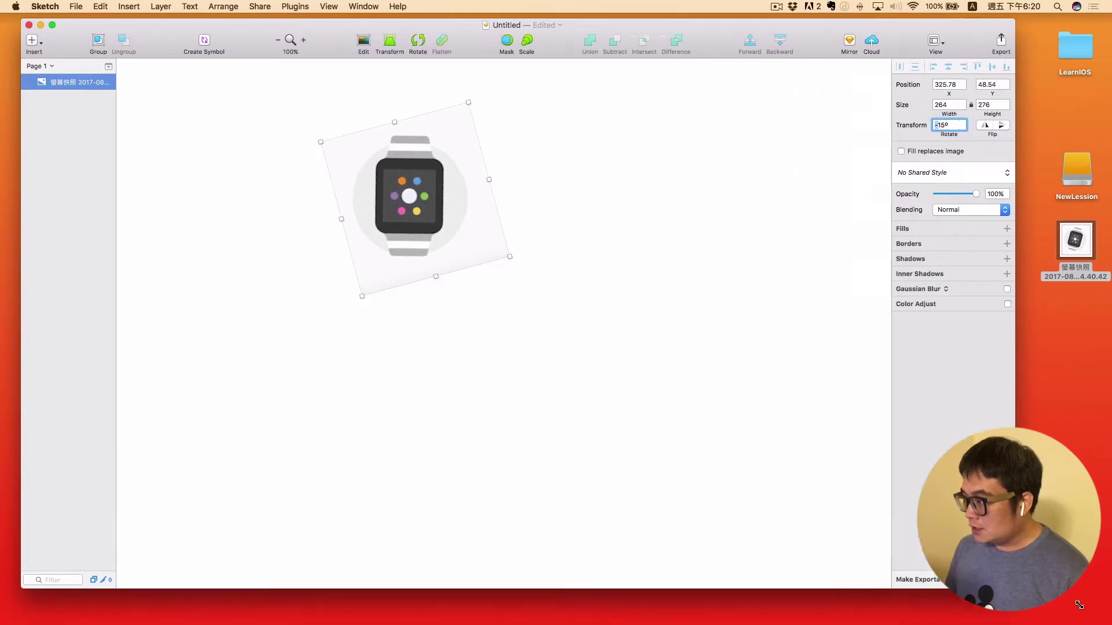
Step: Enlarge the document window to fill the screen and deselect the image
{"action": "left_click_drag", "start_coordinate": [879, 527], "coordinate": [1100, 612]}
{"action": "left_click", "coordinate": [1032, 170]}
{"action": "left_click", "coordinate": [1014, 88]}
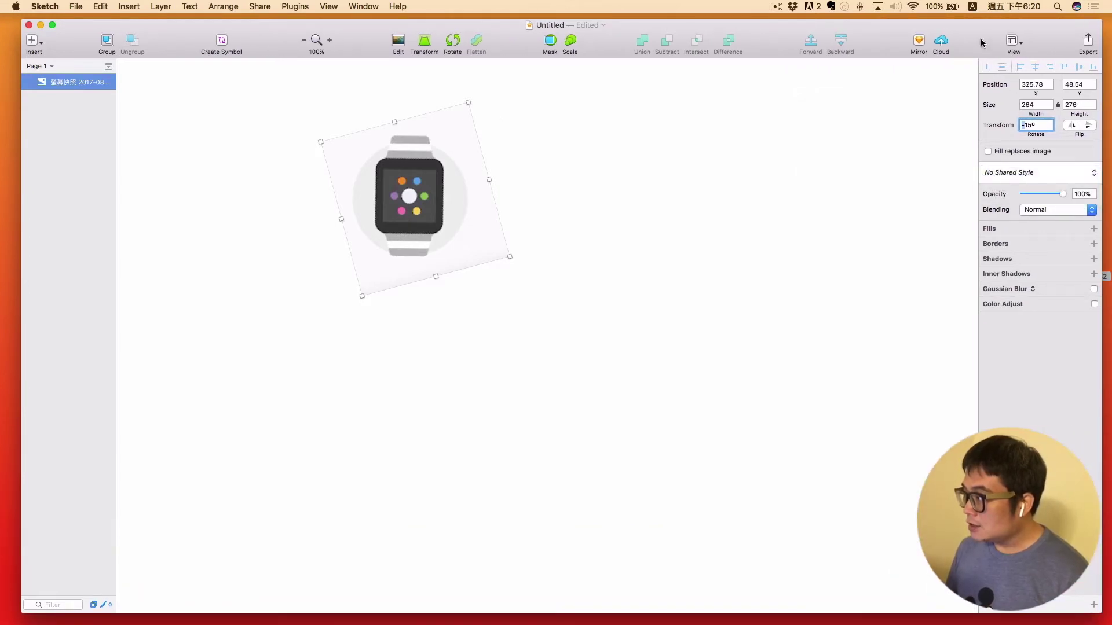
{"action": "double_click", "coordinate": [979, 36]}
{"action": "left_click", "coordinate": [533, 225]}
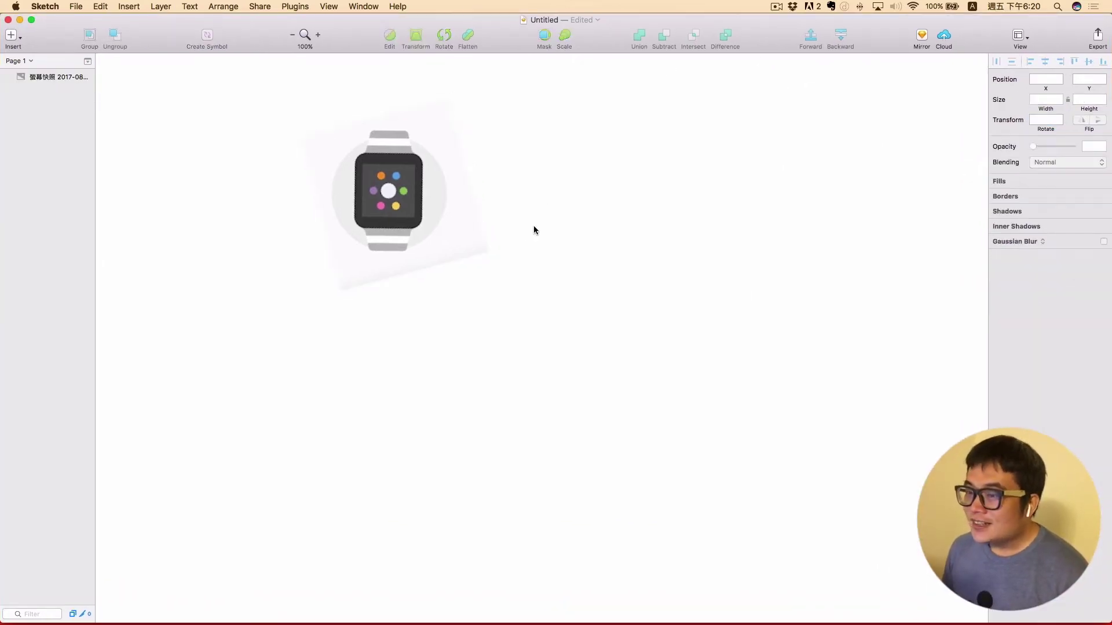
Step: Lock the watch screenshot layer from its Layers list context menu
{"action": "left_click", "coordinate": [44, 77]}
{"action": "right_click", "coordinate": [45, 79]}
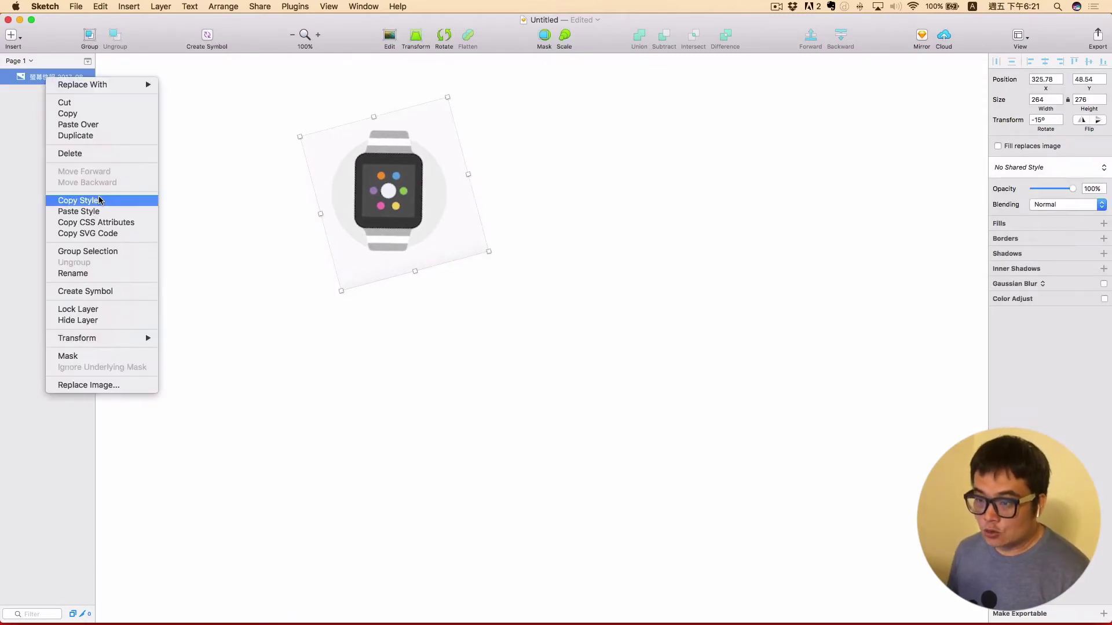
{"action": "left_click", "coordinate": [97, 309]}
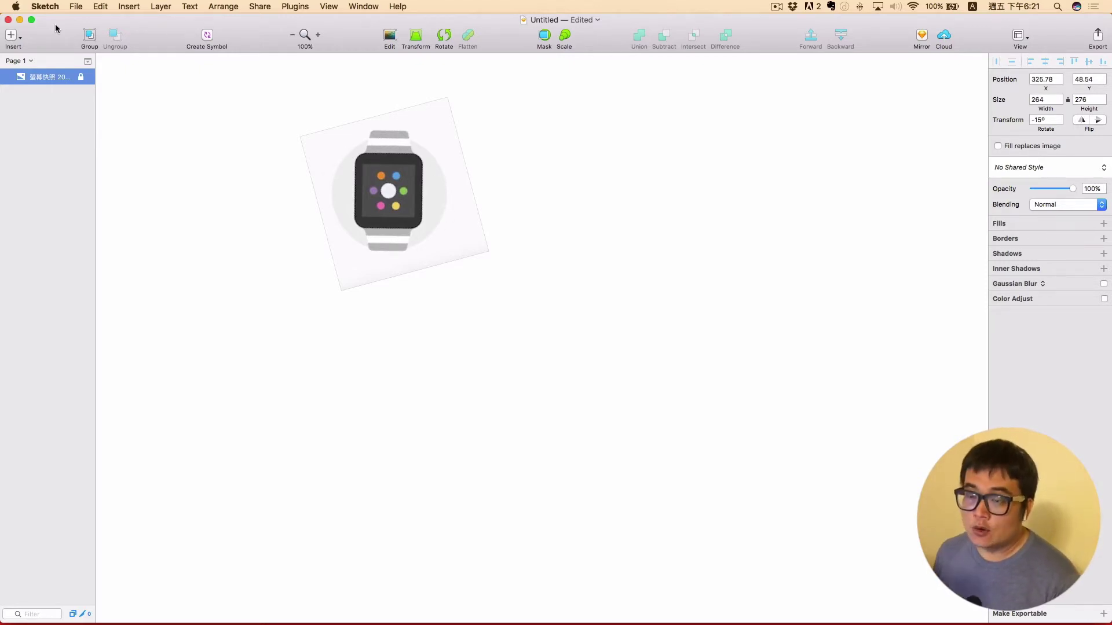
{"action": "left_click", "coordinate": [14, 35]}
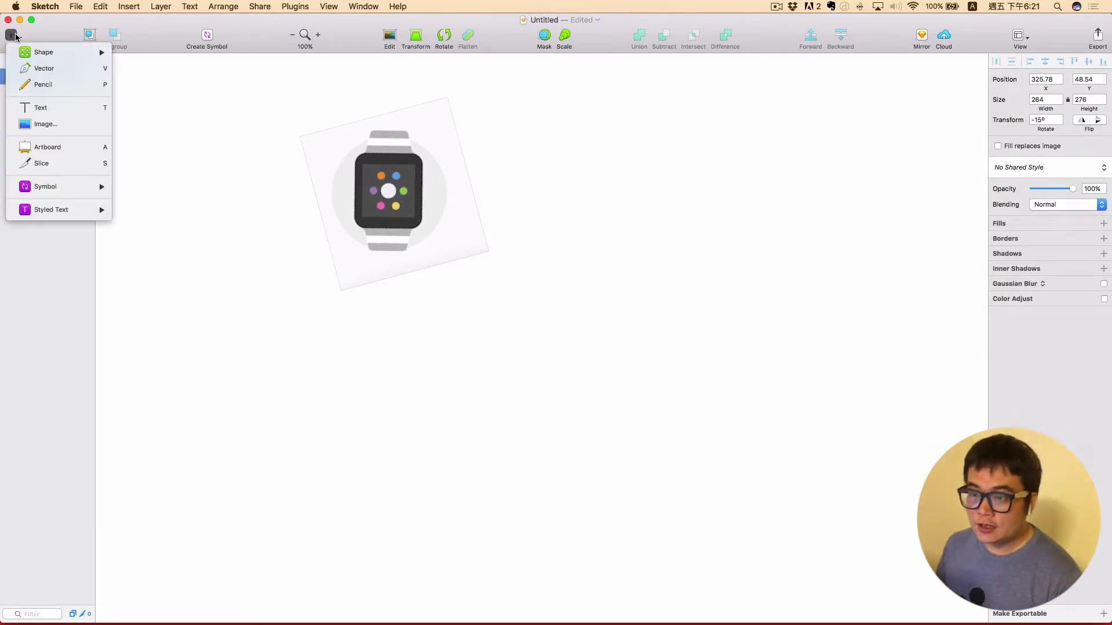
{"action": "mouse_move", "coordinate": [43, 52]}
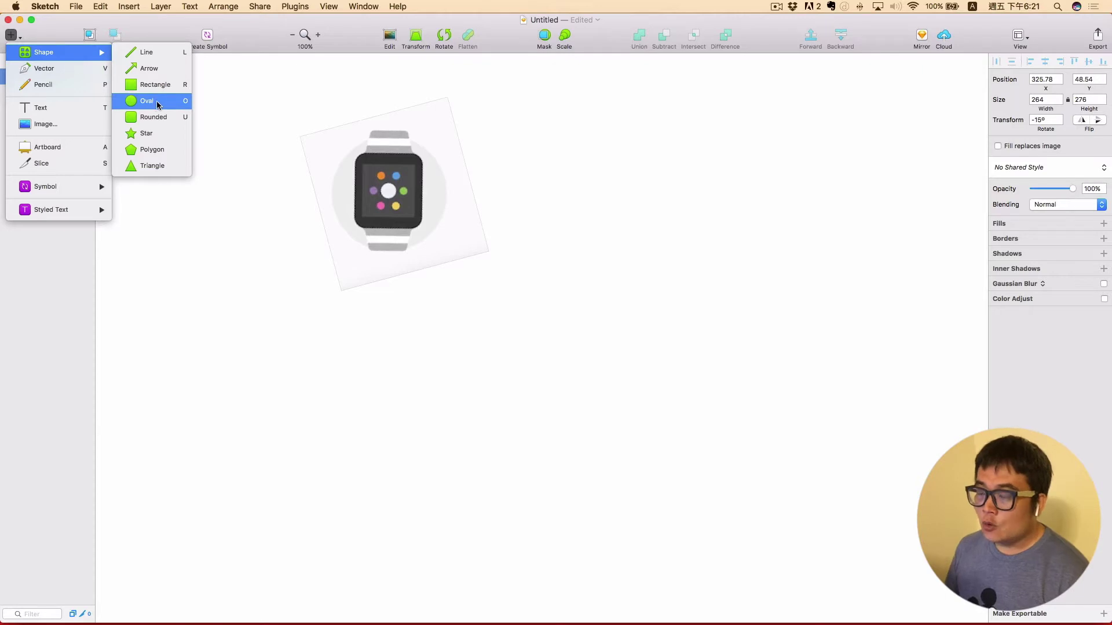
Step: Draw a borderless circle covering the watch's grey disc
{"action": "left_click", "coordinate": [342, 145]}
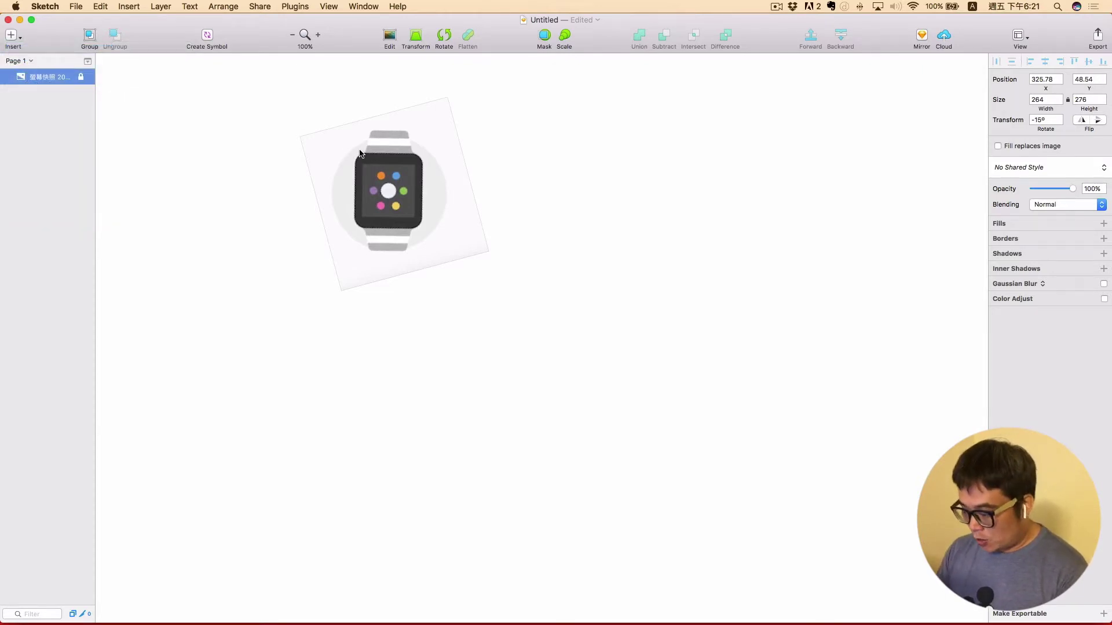
{"action": "mouse_move", "coordinate": [346, 148]}
{"action": "left_mouse_down"}
{"action": "mouse_move", "coordinate": [450, 249]}
{"action": "mouse_move", "coordinate": [441, 242]}
{"action": "left_mouse_up"}
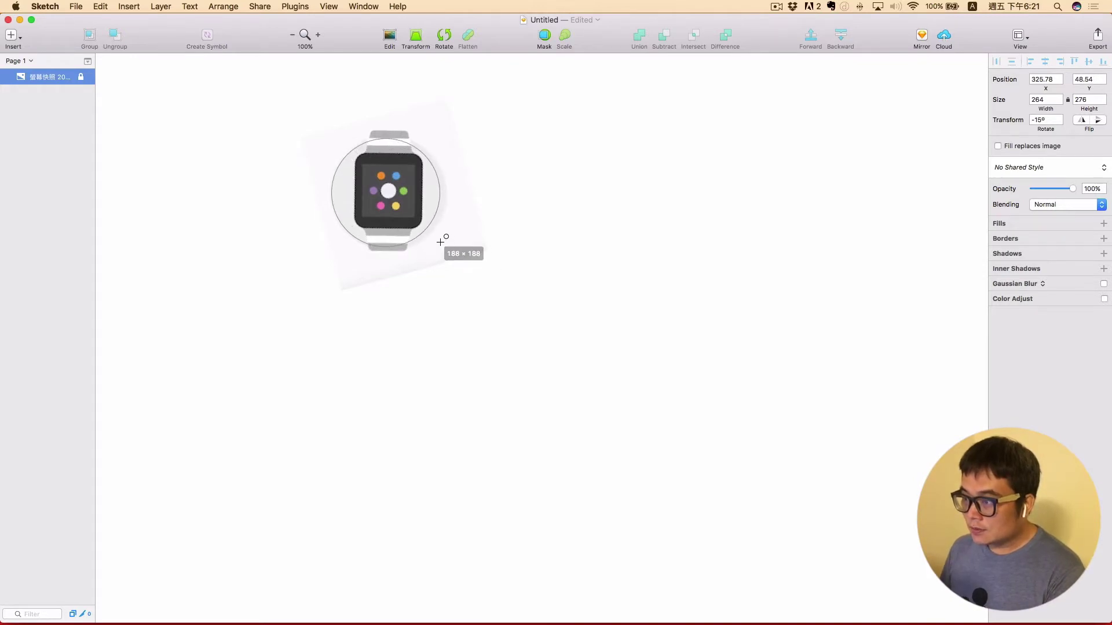
{"action": "left_click_drag", "start_coordinate": [440, 241], "coordinate": [446, 244]}
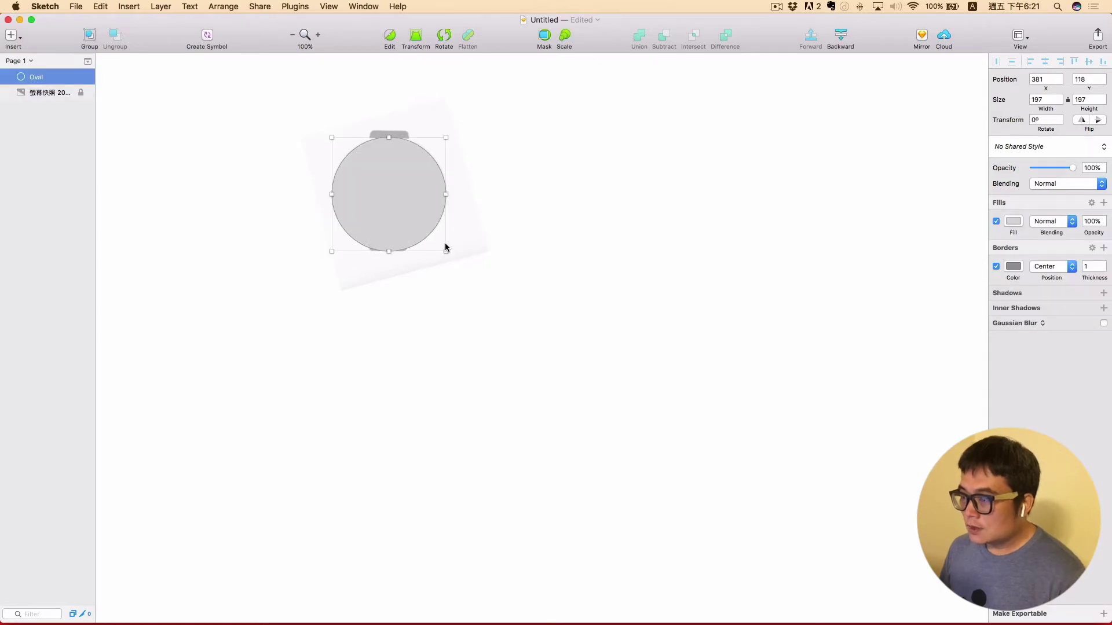
{"action": "left_click", "coordinate": [996, 267]}
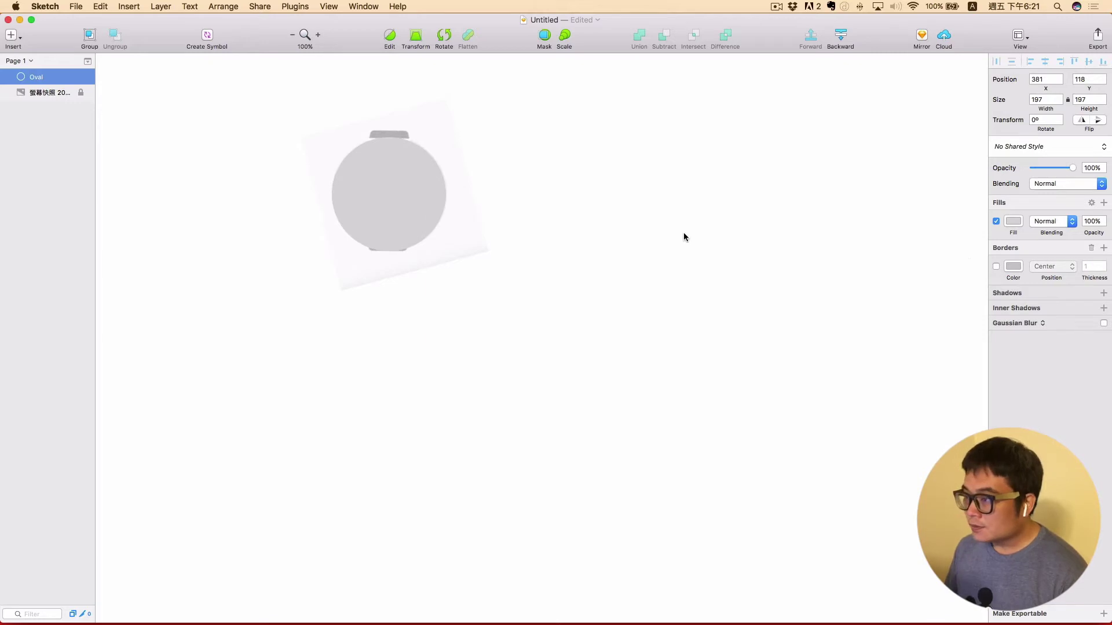
Step: Fill the circle with #EFEFEF sampled from the screenshot and realign it over the disc
{"action": "left_click_drag", "start_coordinate": [442, 205], "coordinate": [583, 203]}
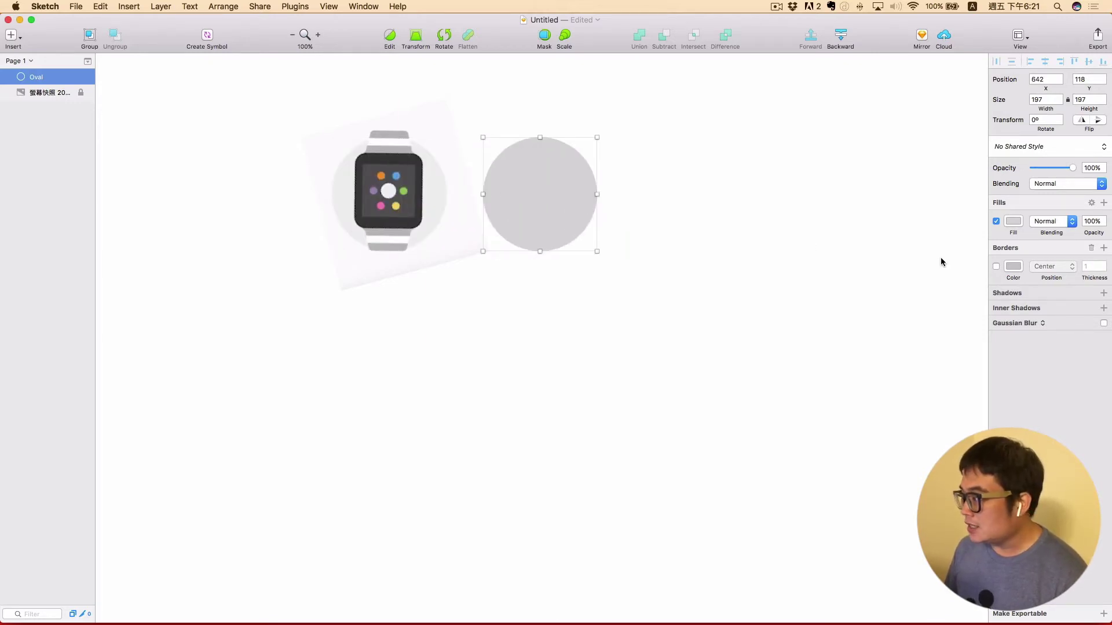
{"action": "left_click", "coordinate": [1014, 223]}
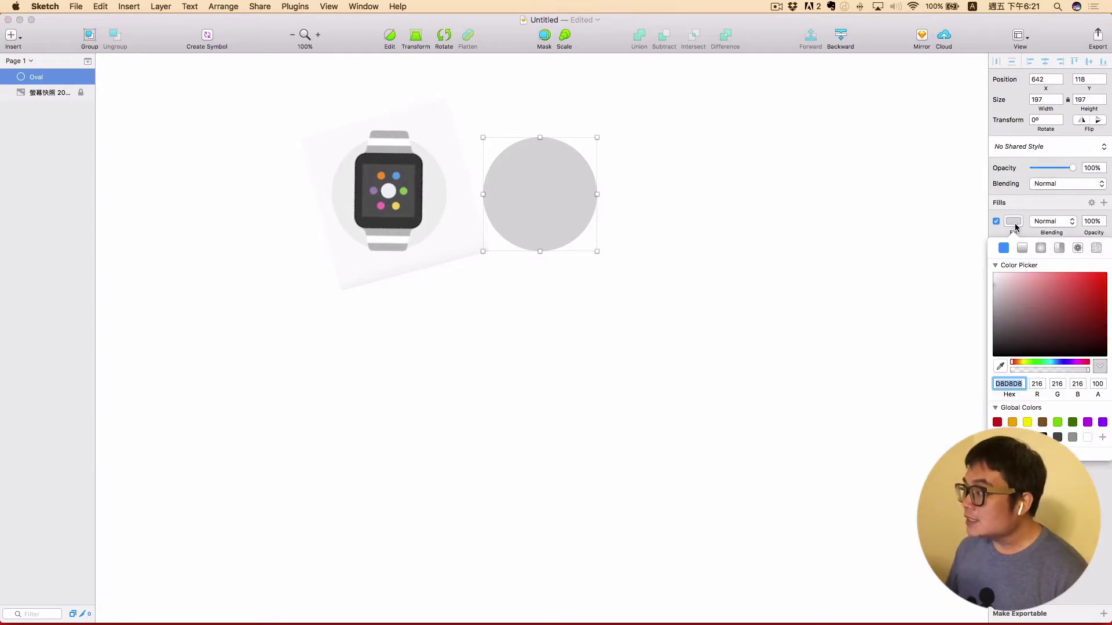
{"action": "left_click", "coordinate": [1000, 366]}
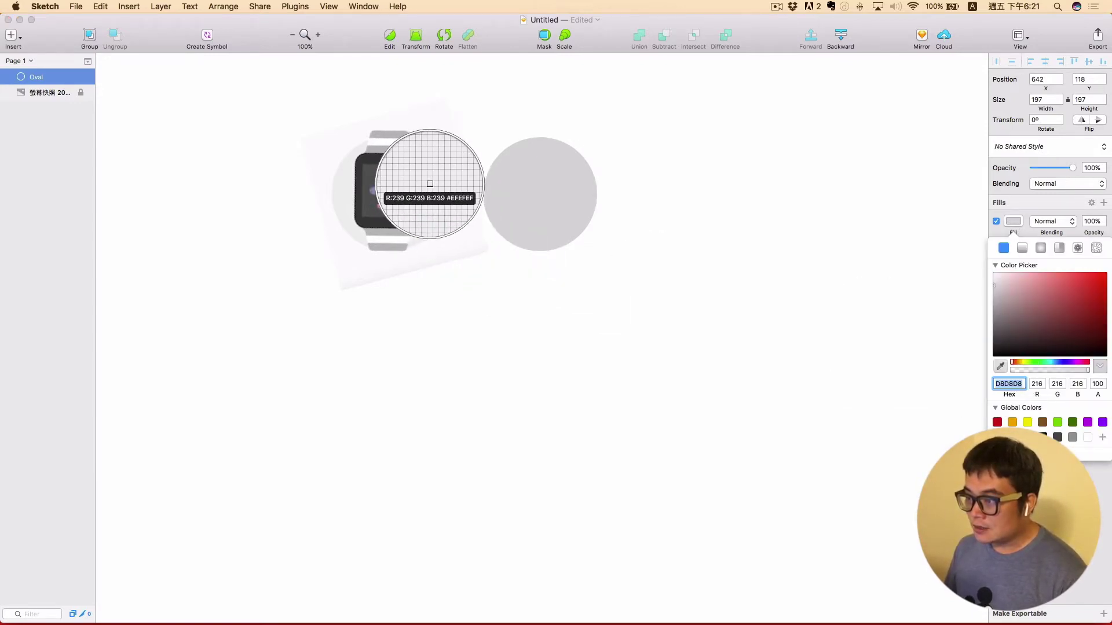
{"action": "left_click", "coordinate": [430, 183]}
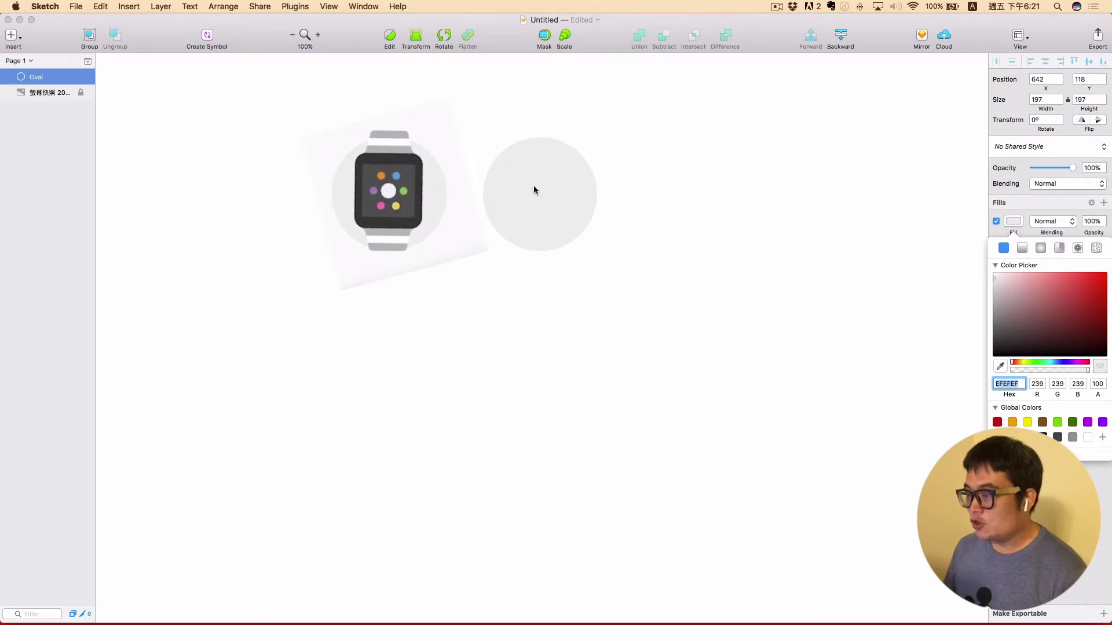
{"action": "left_click_drag", "start_coordinate": [533, 188], "coordinate": [391, 190]}
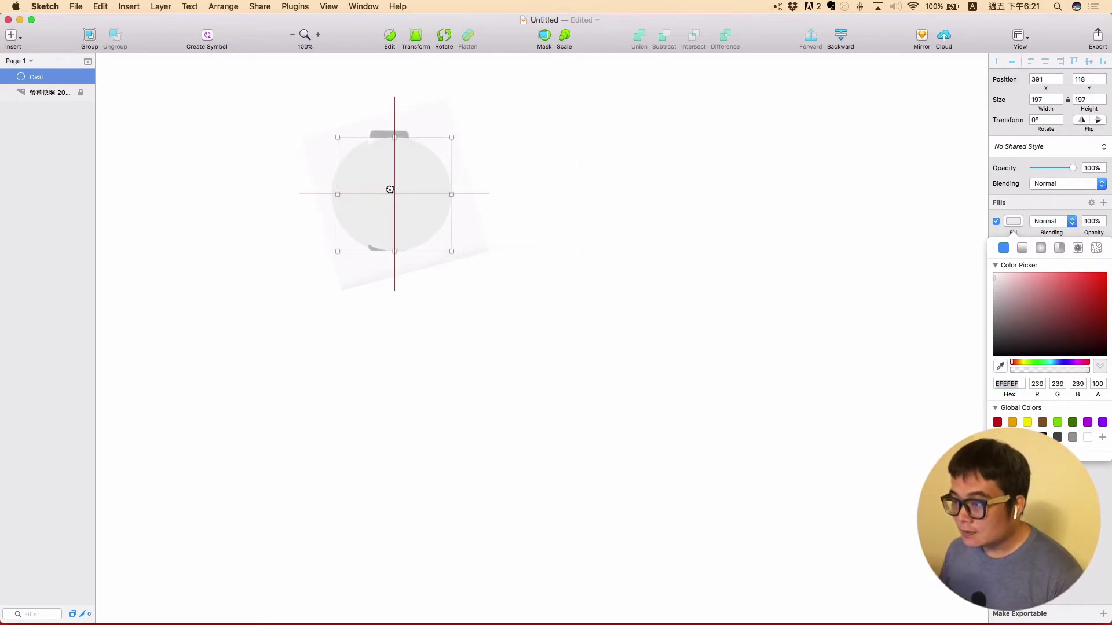
{"action": "left_click_drag", "start_coordinate": [383, 189], "coordinate": [382, 189]}
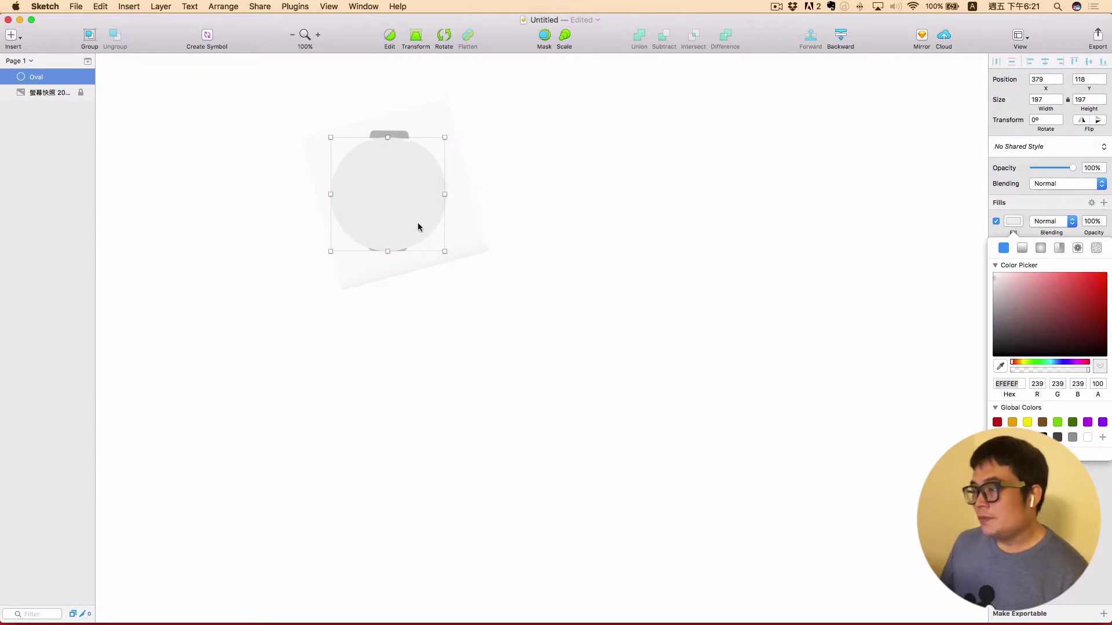
Step: Rename the circle layer to '灰色底色' and hide it
{"action": "double_click", "coordinate": [43, 78]}
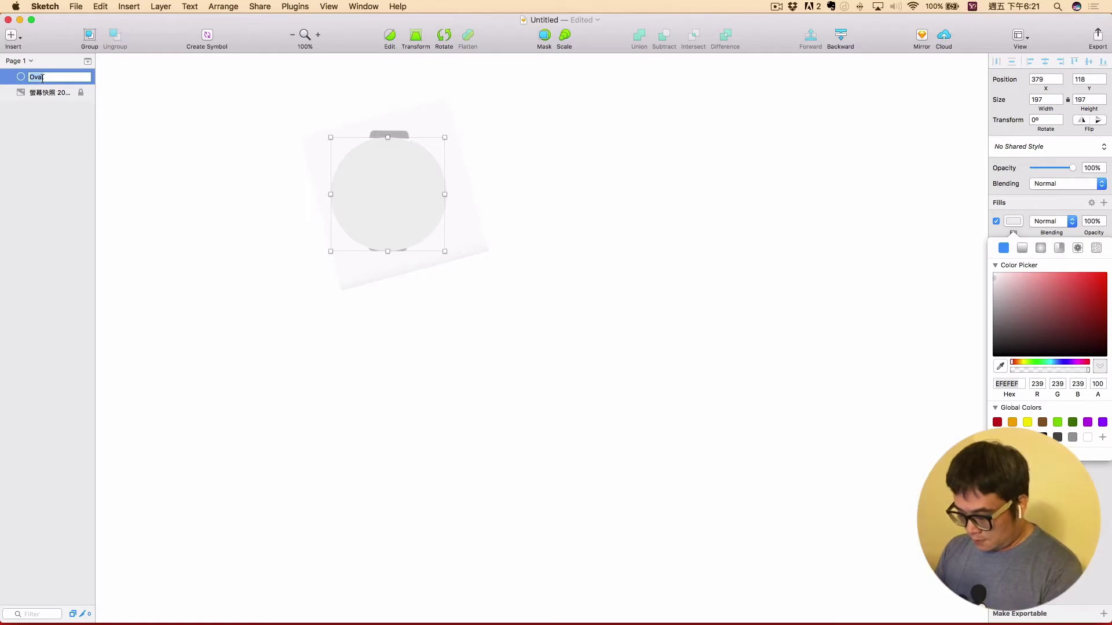
{"action": "type", "text": "擺ㄙ"}
{"action": "type", "text": "灰色圓"}
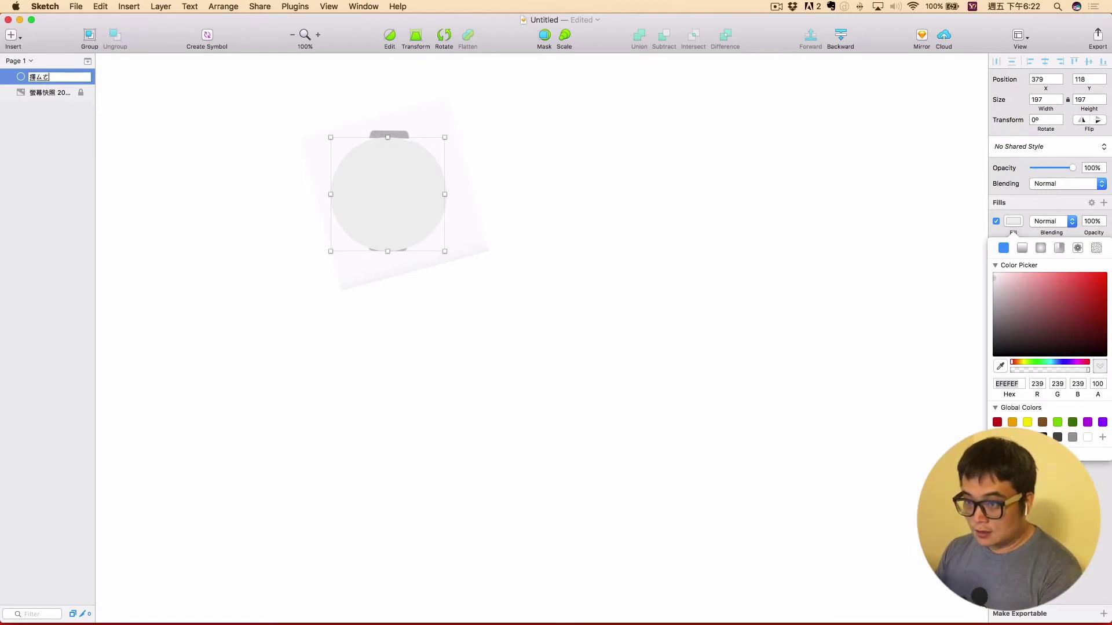
{"action": "key", "text": "BackSpace"}
{"action": "type", "text": "底色"}
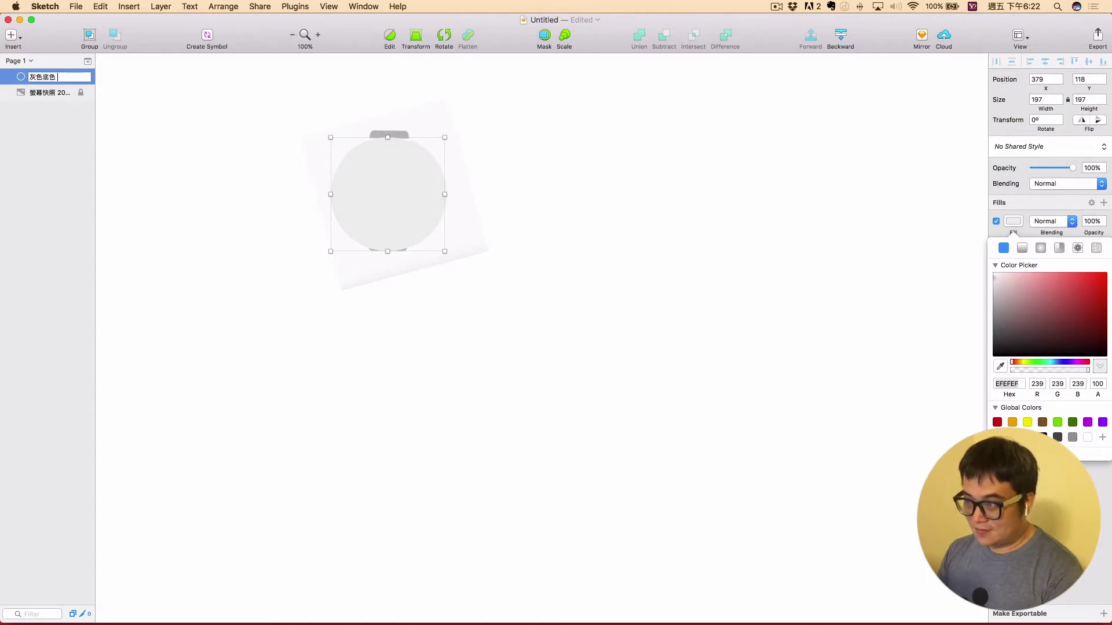
{"action": "key", "text": "Return"}
{"action": "mouse_move", "coordinate": [52, 78]}
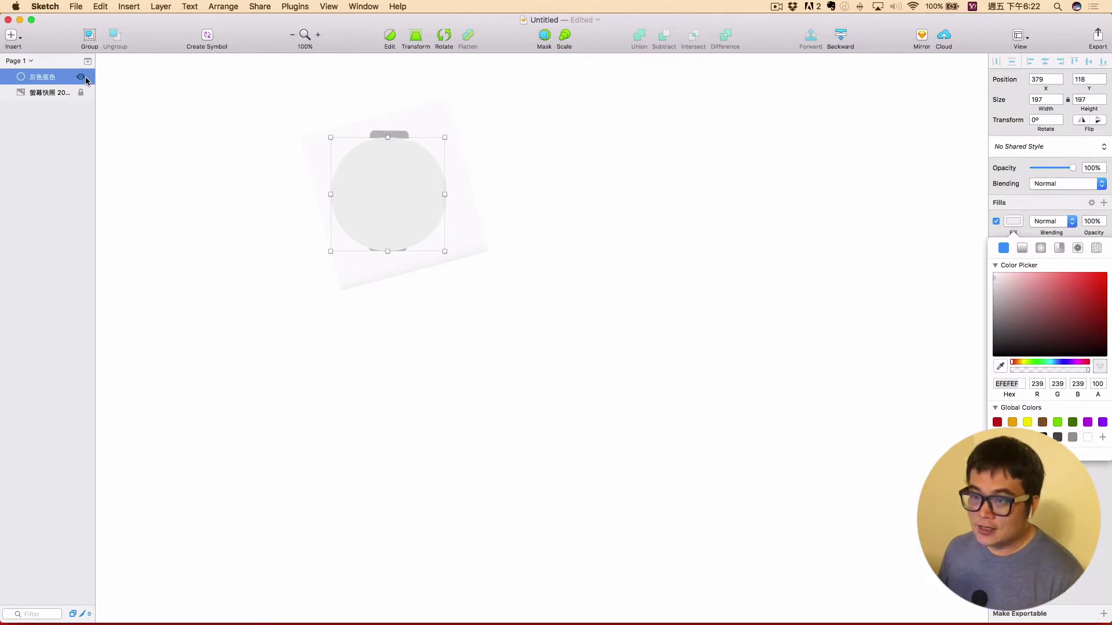
{"action": "left_click", "coordinate": [81, 78]}
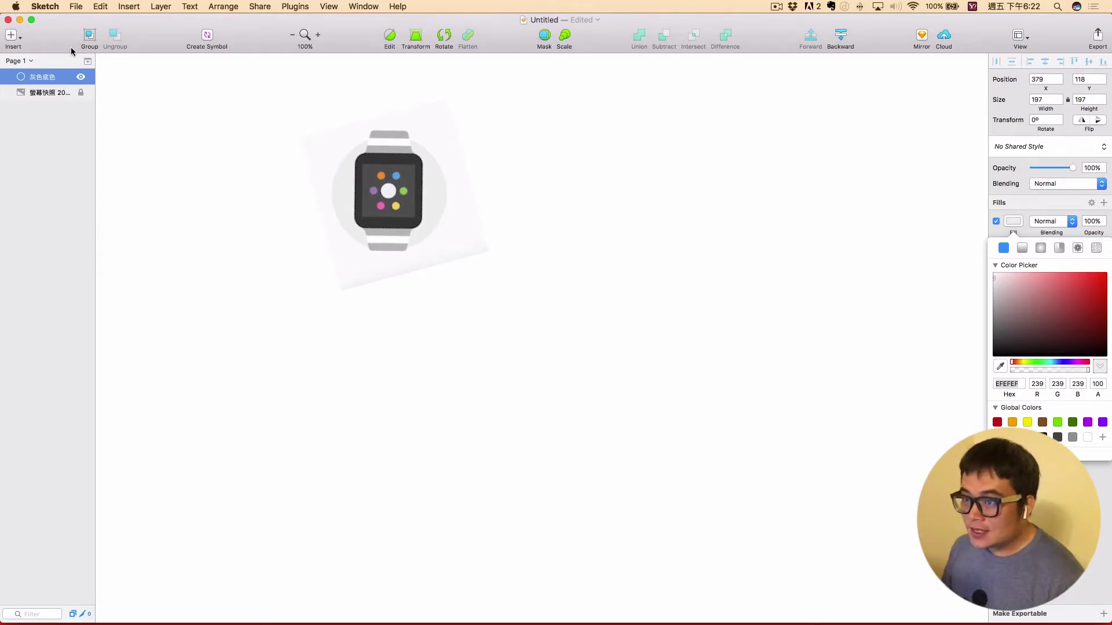
Step: Draw a rectangle over the upper strap and transform it into a trapezoid
{"action": "key", "text": "r"}
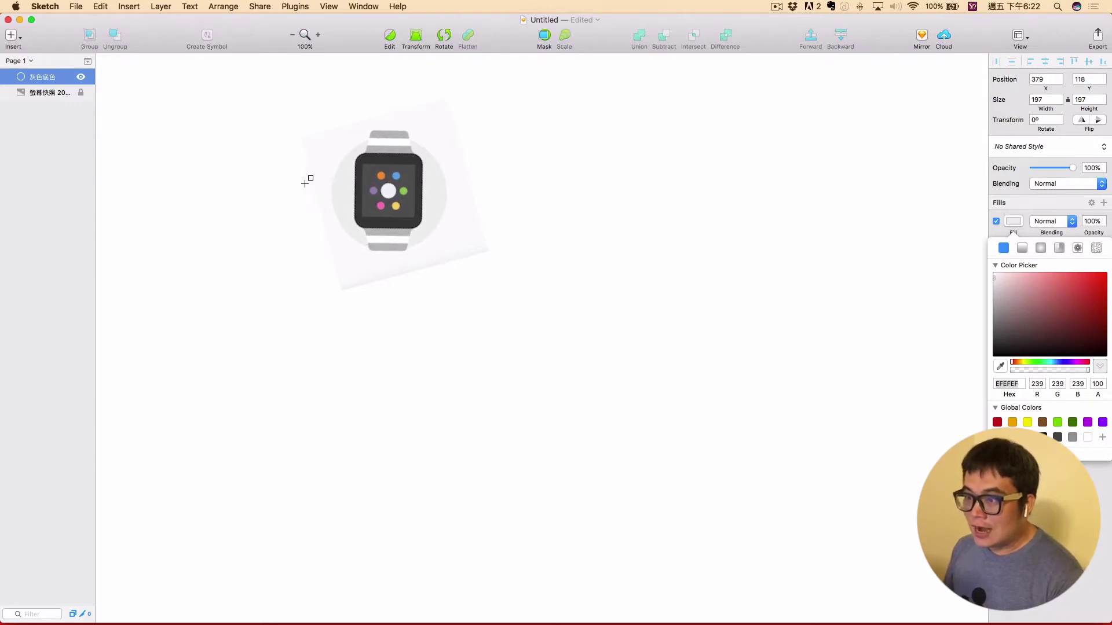
{"action": "left_click", "coordinate": [13, 37]}
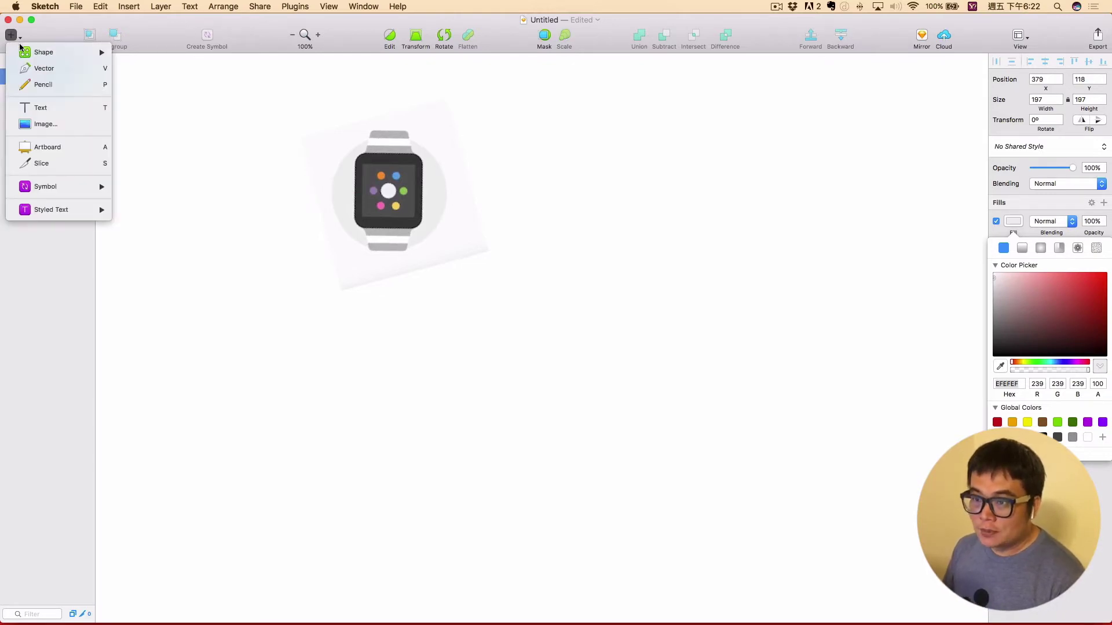
{"action": "mouse_move", "coordinate": [53, 52]}
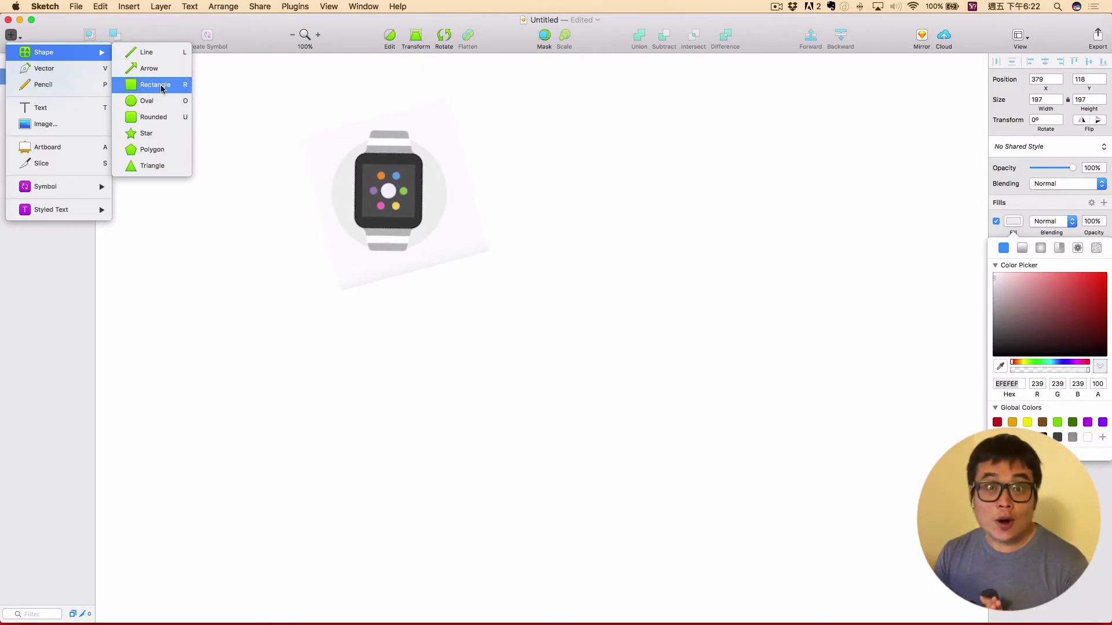
{"action": "left_click", "coordinate": [161, 85]}
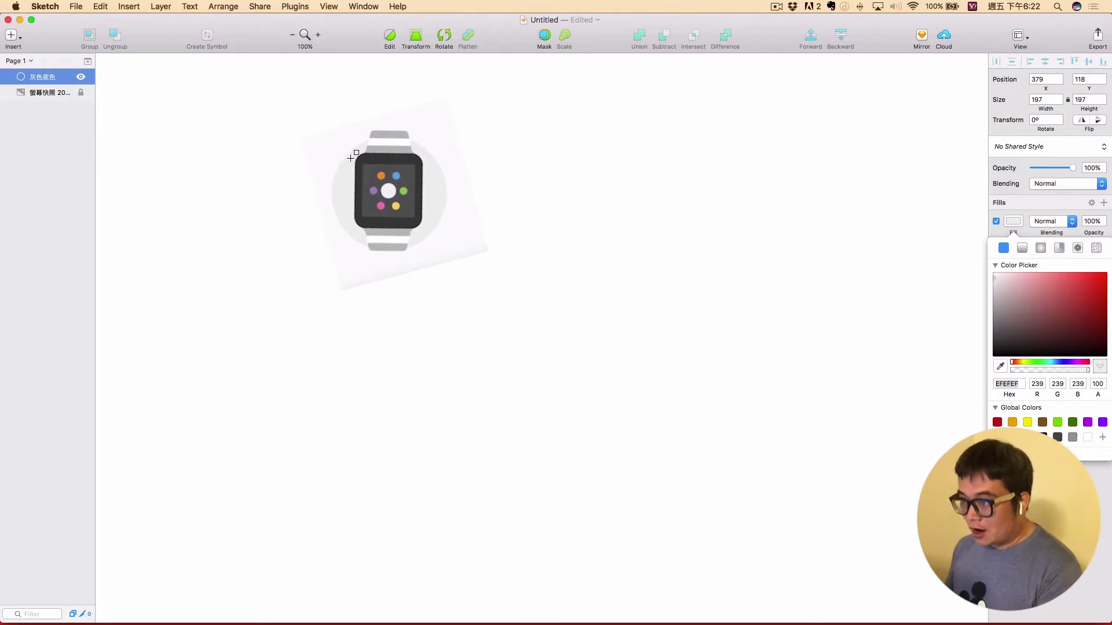
{"action": "key", "text": "Escape"}
{"action": "key", "text": "r"}
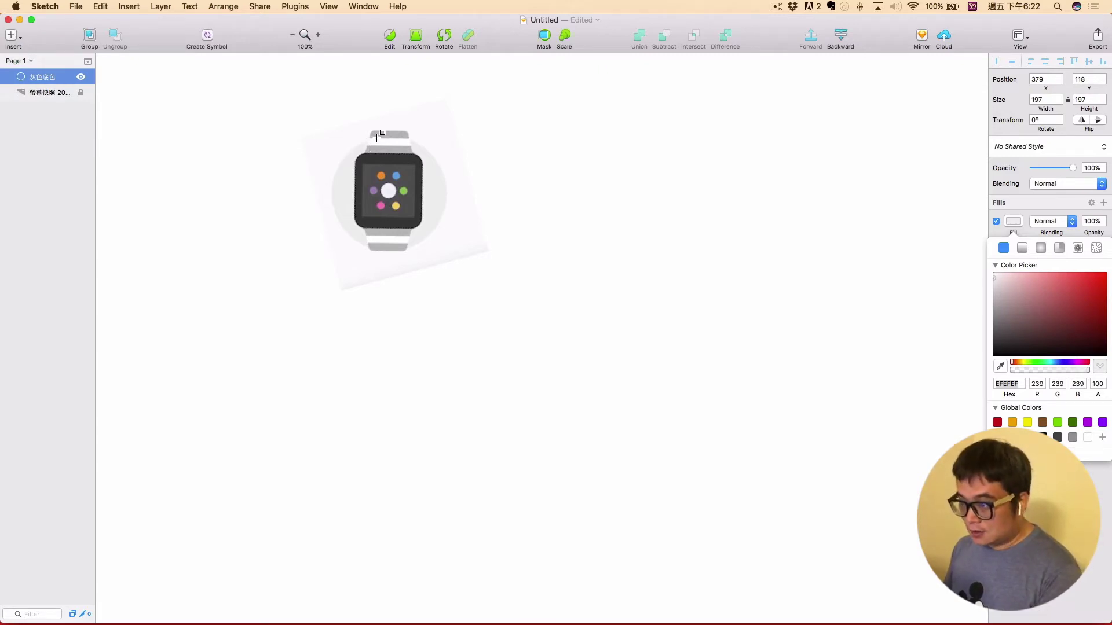
{"action": "left_click_drag", "start_coordinate": [371, 133], "coordinate": [409, 170]}
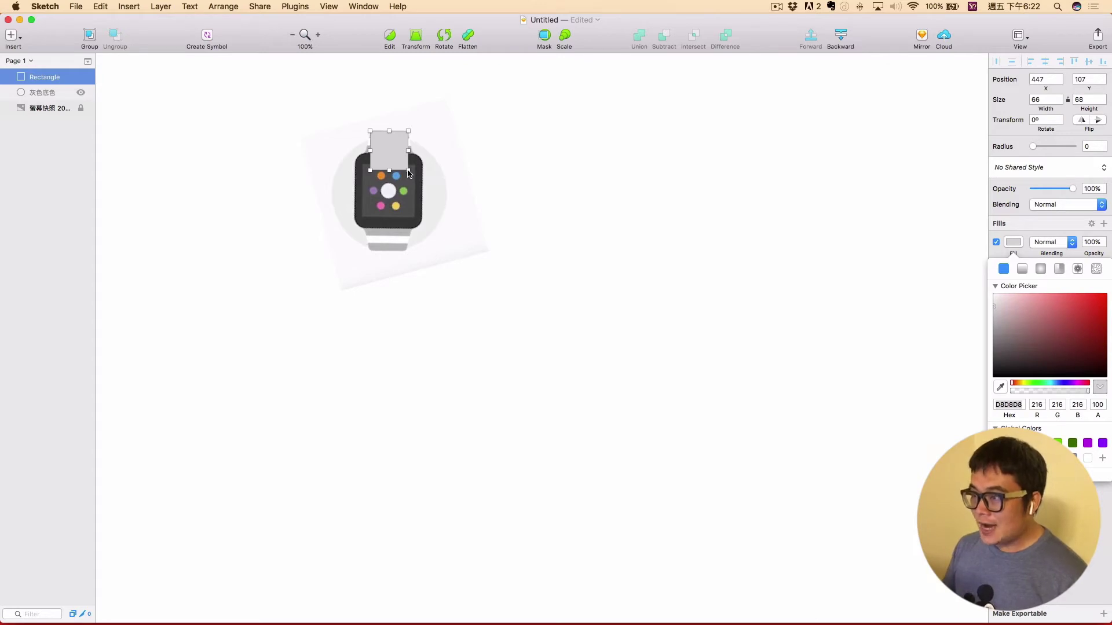
{"action": "left_click", "coordinate": [419, 36]}
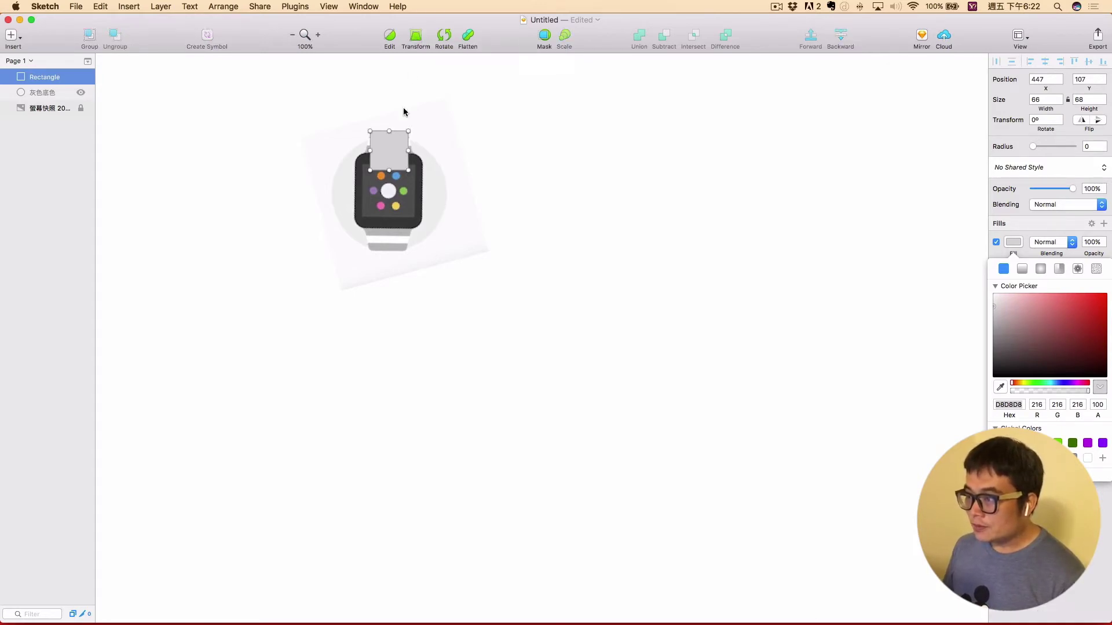
{"action": "left_click_drag", "start_coordinate": [367, 171], "coordinate": [362, 169]}
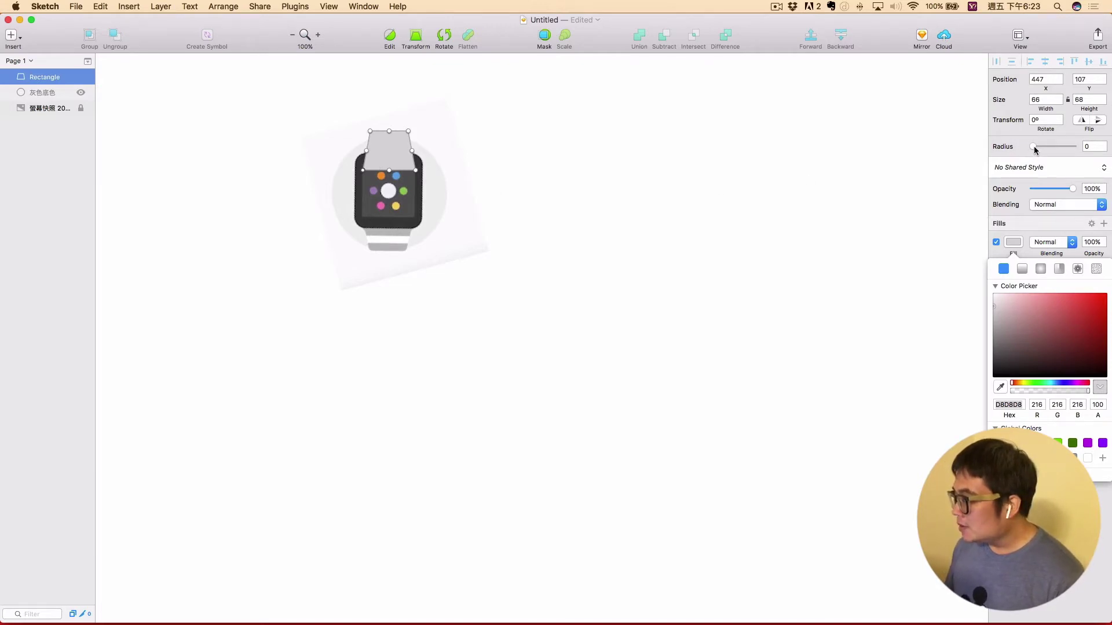
Step: Set the trapezoid's opacity to 75% and remove its border
{"action": "left_click_drag", "start_coordinate": [1071, 190], "coordinate": [1062, 190]}
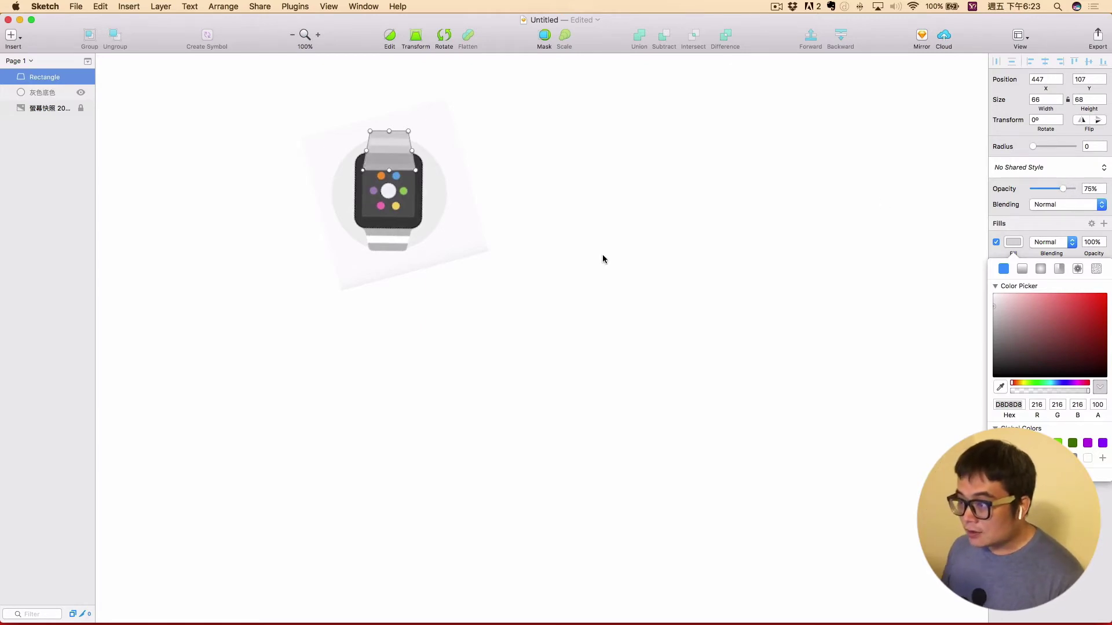
{"action": "scroll", "coordinate": [425, 238], "scroll_direction": "up", "scroll_amount": 2}
{"action": "scroll", "coordinate": [425, 238], "scroll_direction": "up", "scroll_amount": 2}
{"action": "scroll", "coordinate": [425, 238], "scroll_direction": "up", "scroll_amount": 2}
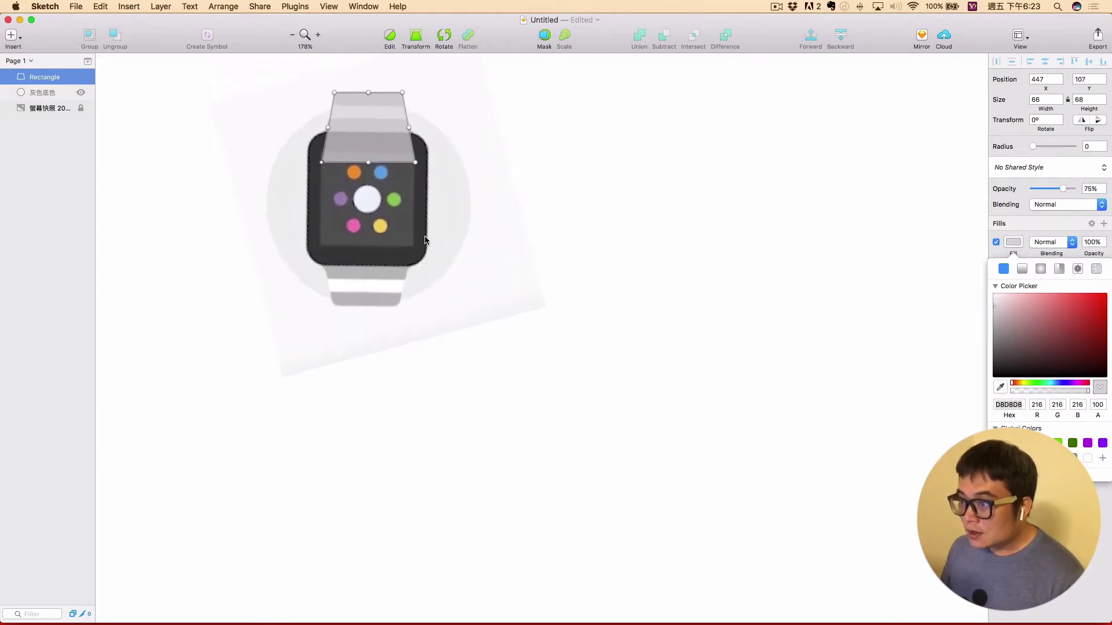
{"action": "scroll", "coordinate": [425, 238], "scroll_direction": "up", "scroll_amount": 2}
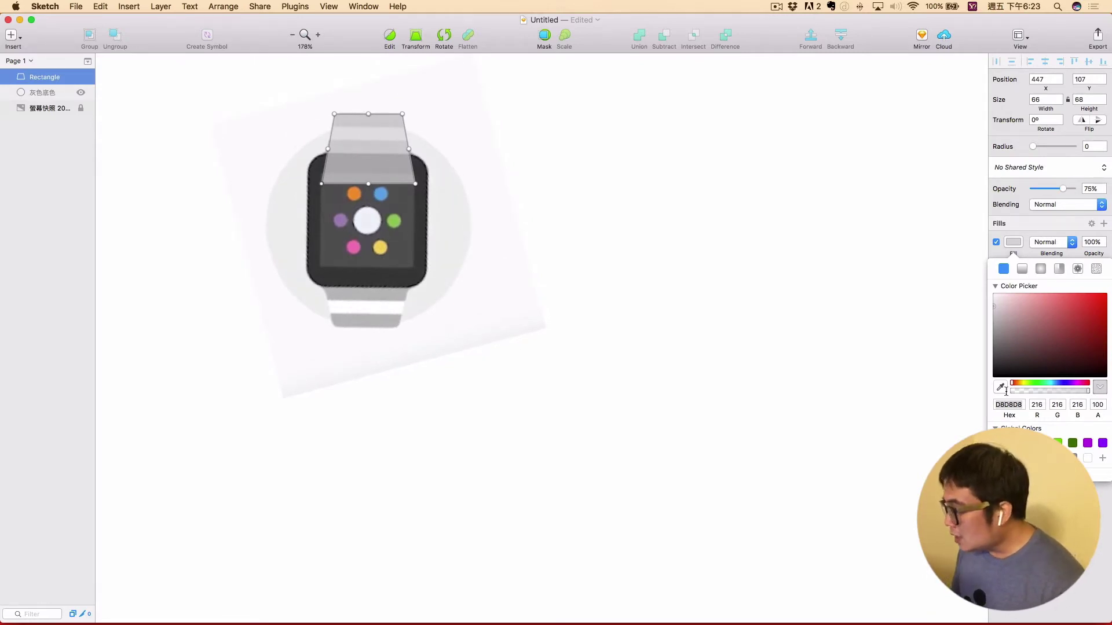
{"action": "left_click", "coordinate": [1017, 243]}
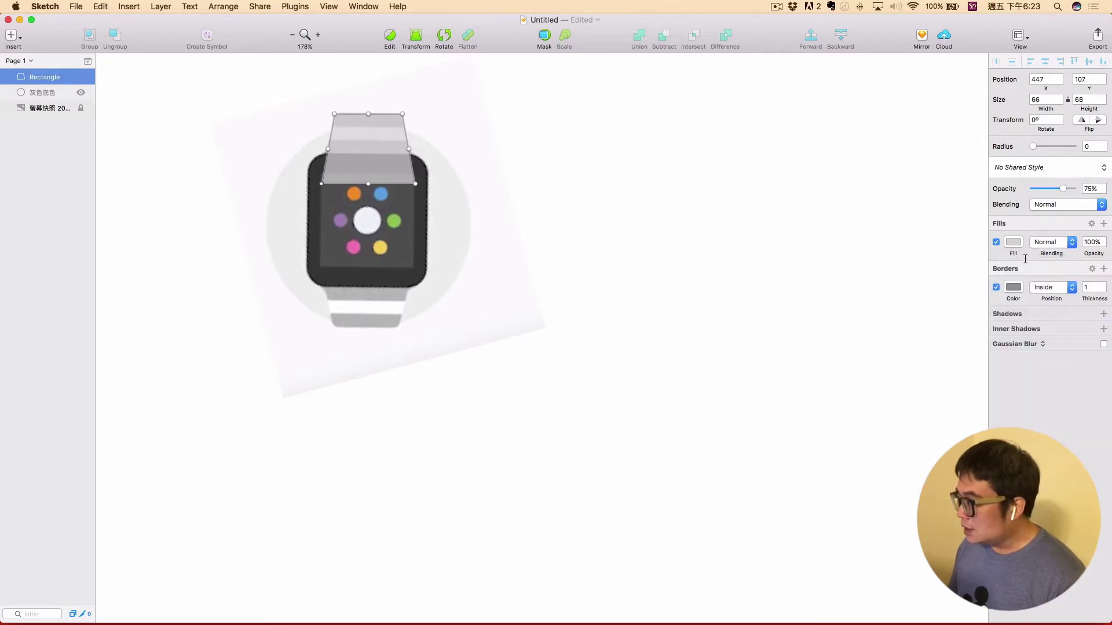
{"action": "left_click", "coordinate": [995, 288]}
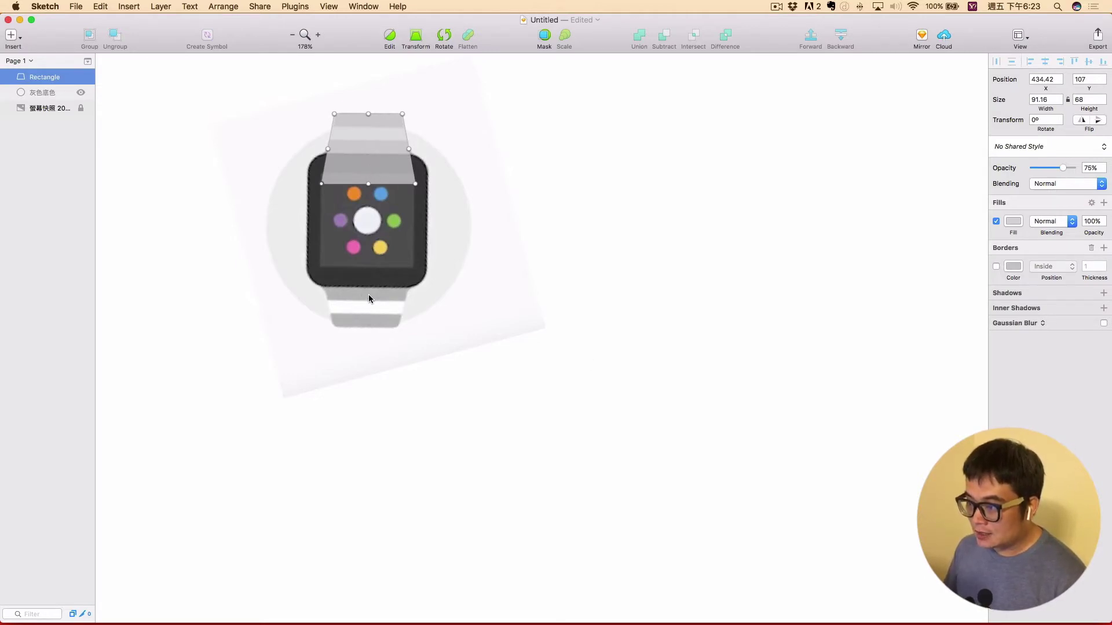
Step: Fill the trapezoid with the strap's gray #BDBDBD sampled from the screenshot
{"action": "left_click", "coordinate": [1013, 222]}
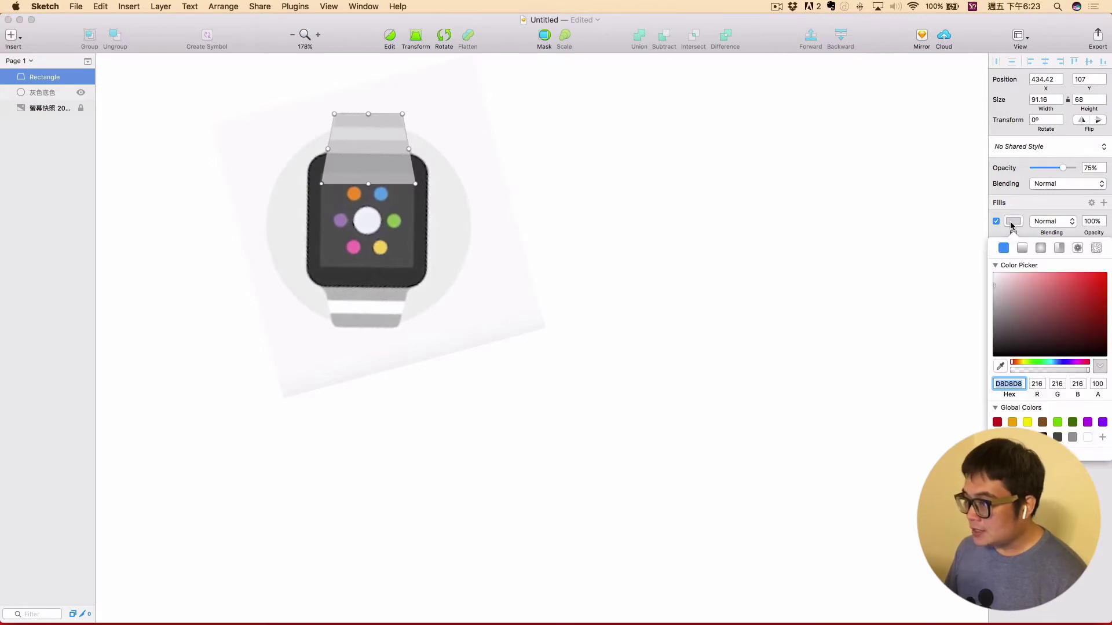
{"action": "left_click", "coordinate": [1000, 366]}
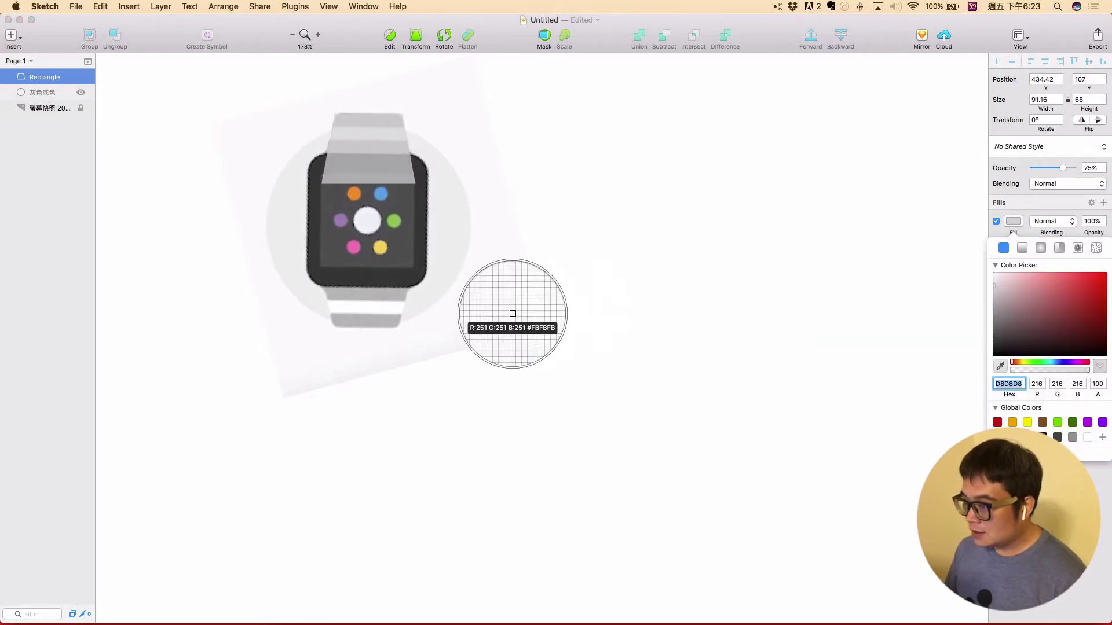
{"action": "left_click", "coordinate": [373, 295]}
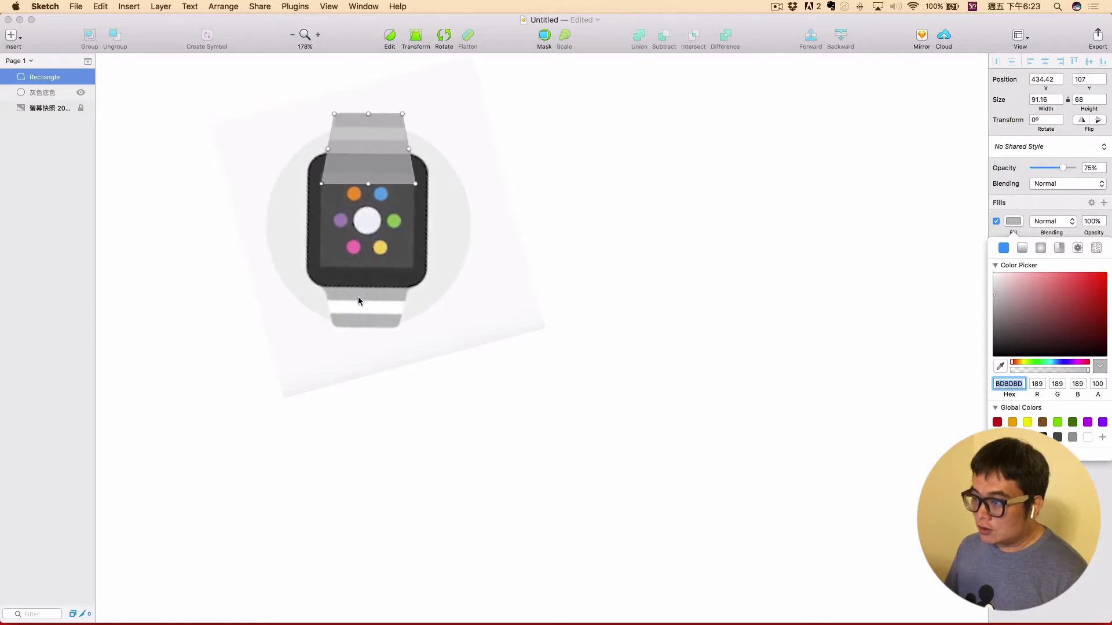
{"action": "left_click", "coordinate": [335, 118]}
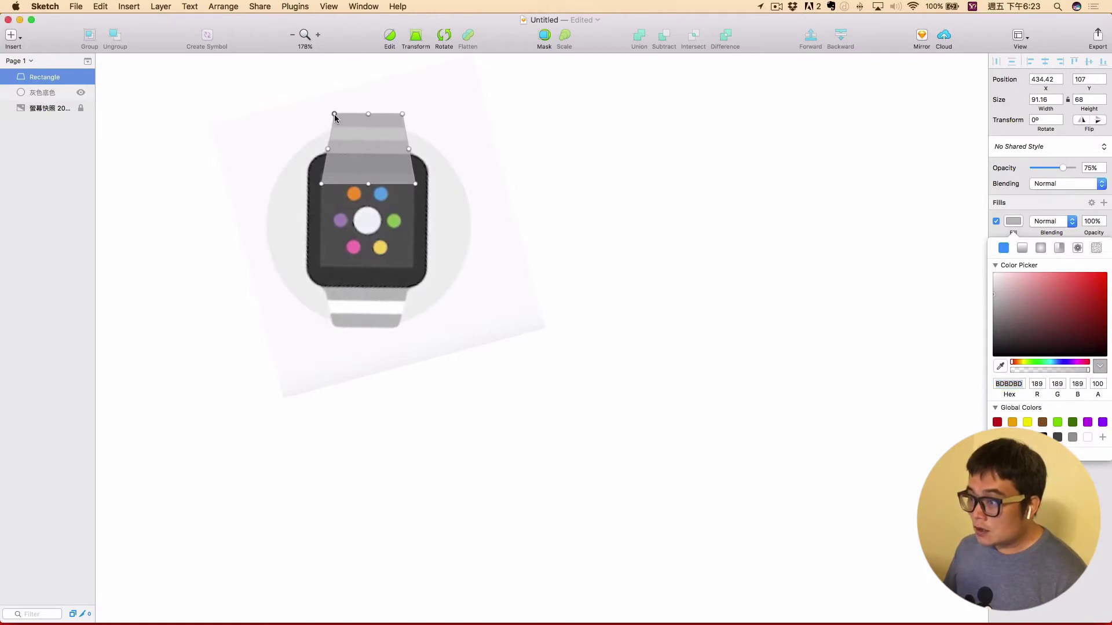
{"action": "left_click", "coordinate": [1012, 224]}
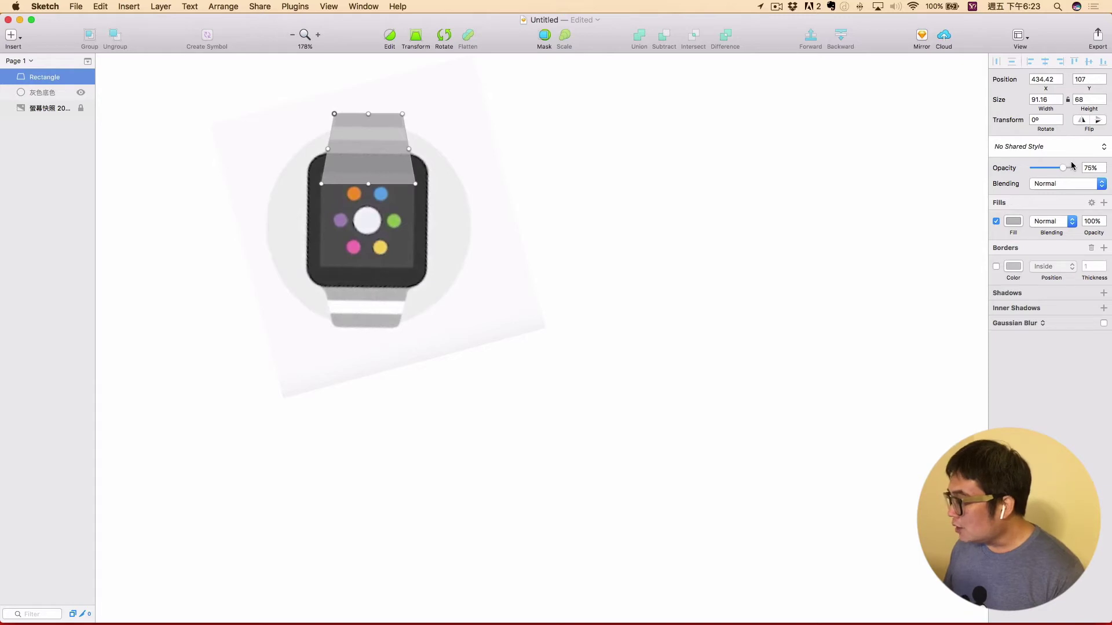
Step: Try a corner radius of 2 on the trapezoid's points, dismissing the invalid-value warnings
{"action": "left_click", "coordinate": [390, 36]}
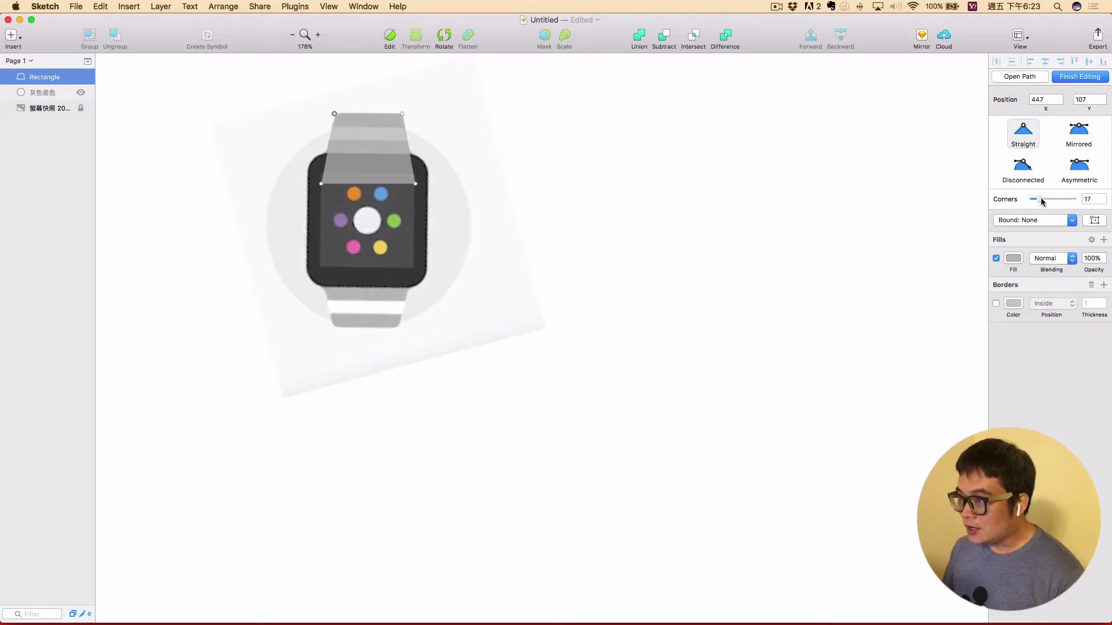
{"action": "mouse_move", "coordinate": [1034, 199]}
{"action": "left_mouse_down"}
{"action": "mouse_move", "coordinate": [1052, 204]}
{"action": "mouse_move", "coordinate": [1036, 204]}
{"action": "left_mouse_up"}
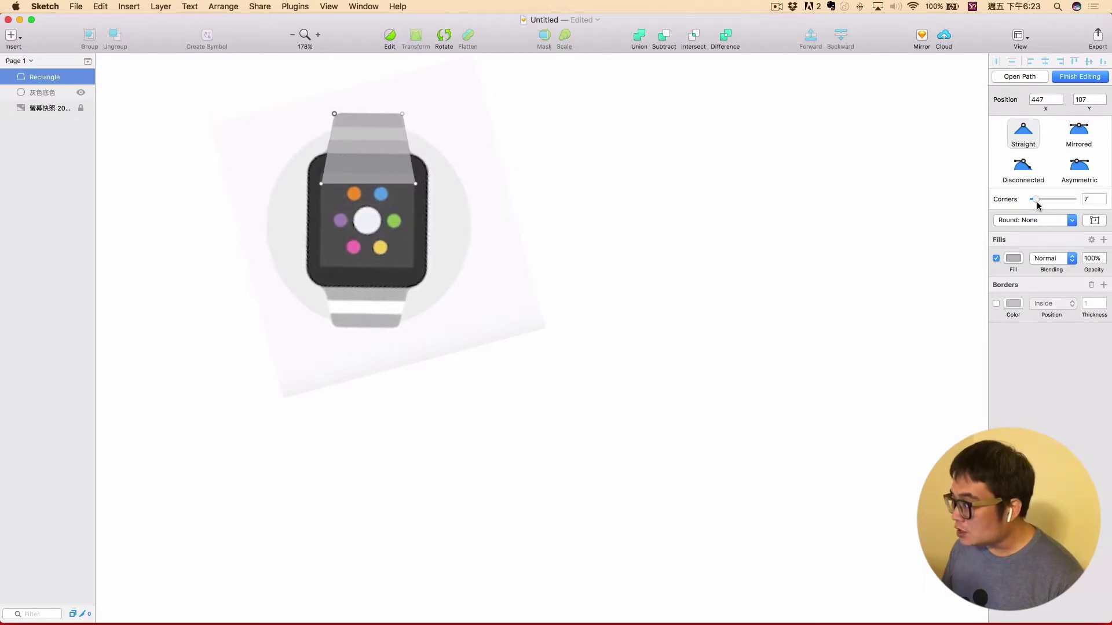
{"action": "double_click", "coordinate": [1090, 200]}
{"action": "type", "text": "2"}
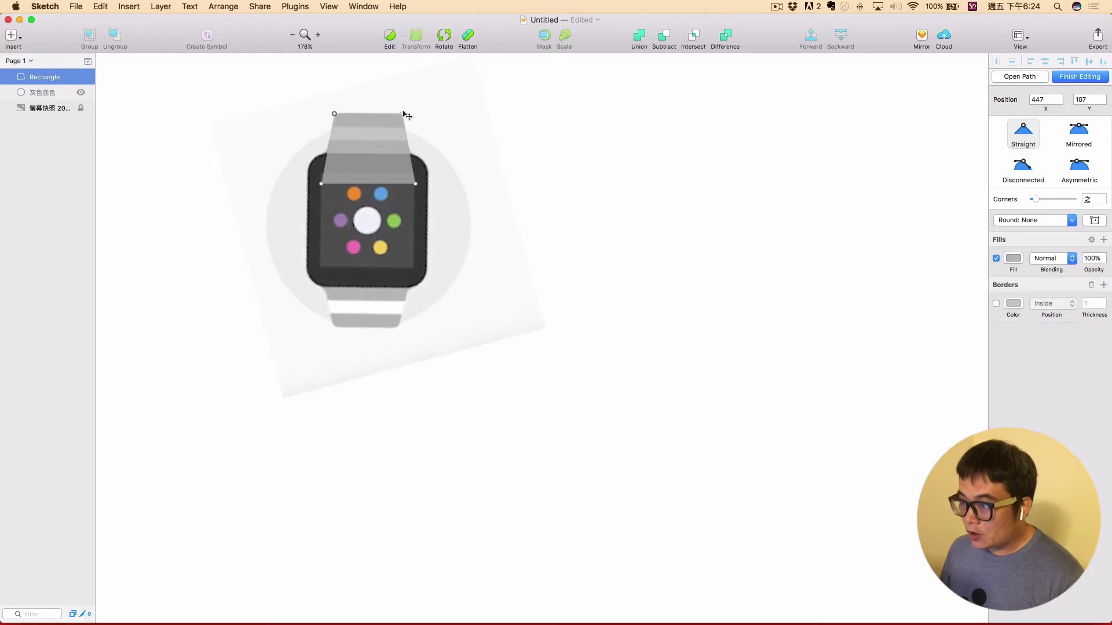
{"action": "key", "text": "Return"}
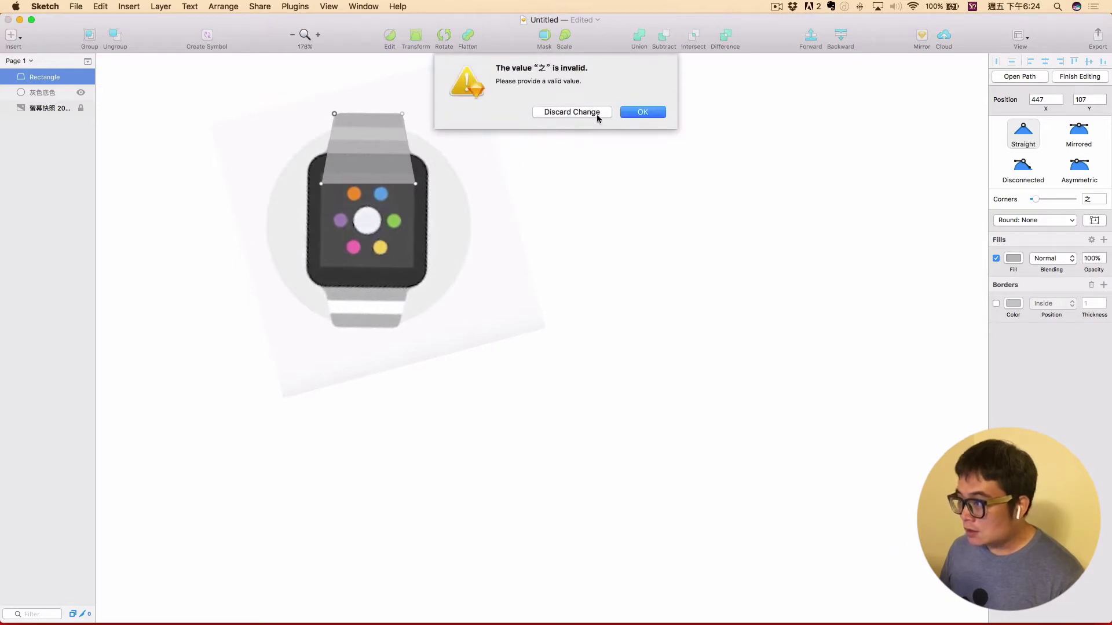
{"action": "left_click", "coordinate": [630, 113]}
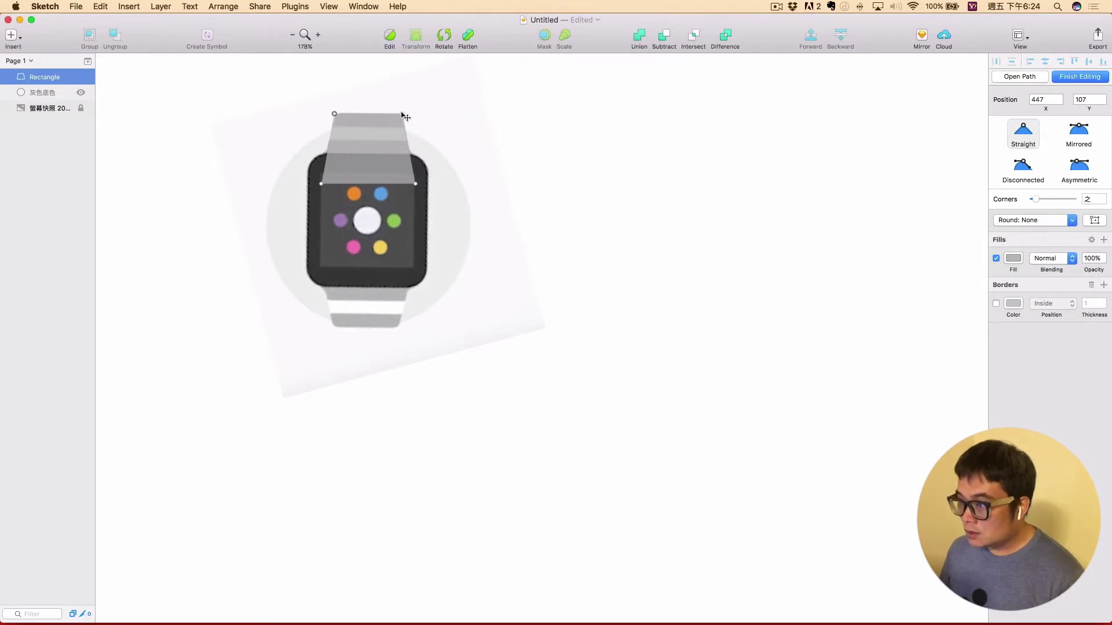
{"action": "left_click", "coordinate": [404, 116]}
{"action": "left_click", "coordinate": [631, 112]}
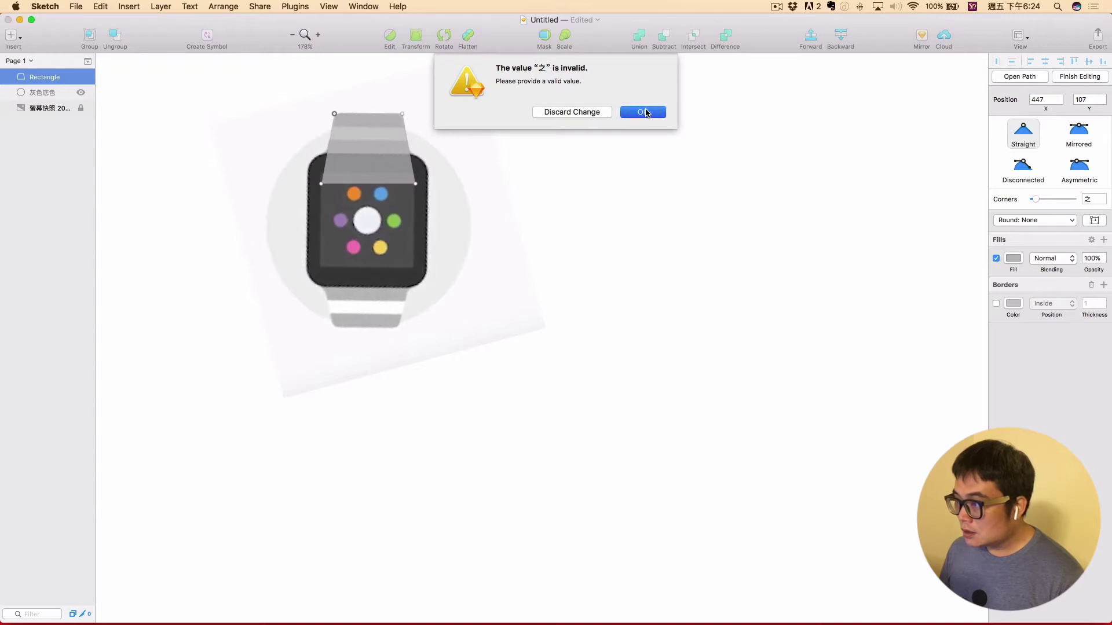
{"action": "left_click", "coordinate": [403, 116]}
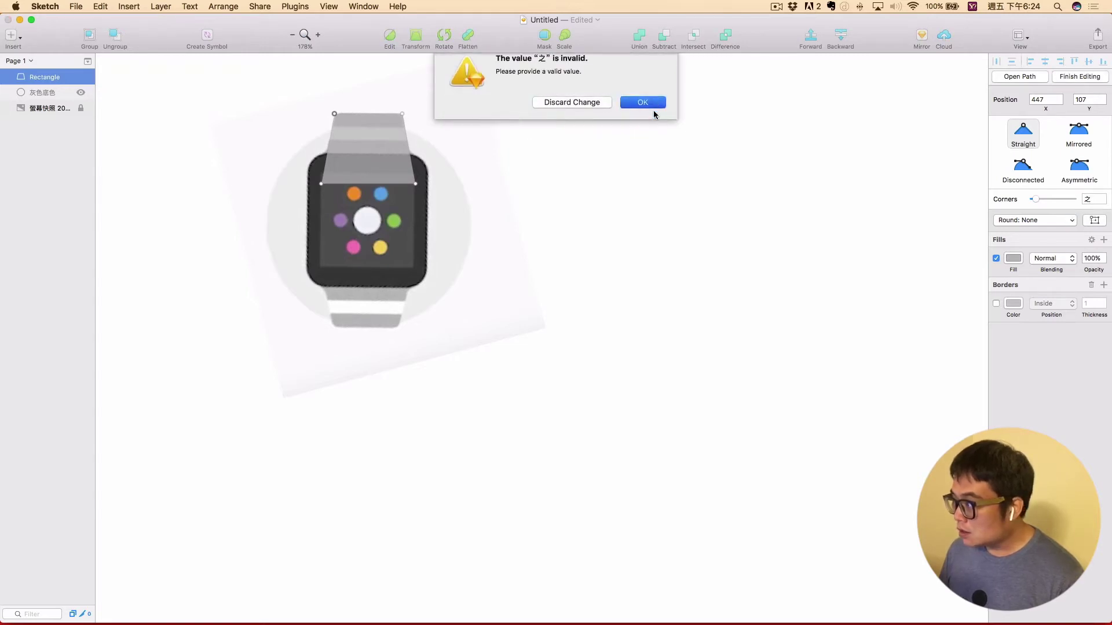
{"action": "left_click", "coordinate": [653, 110]}
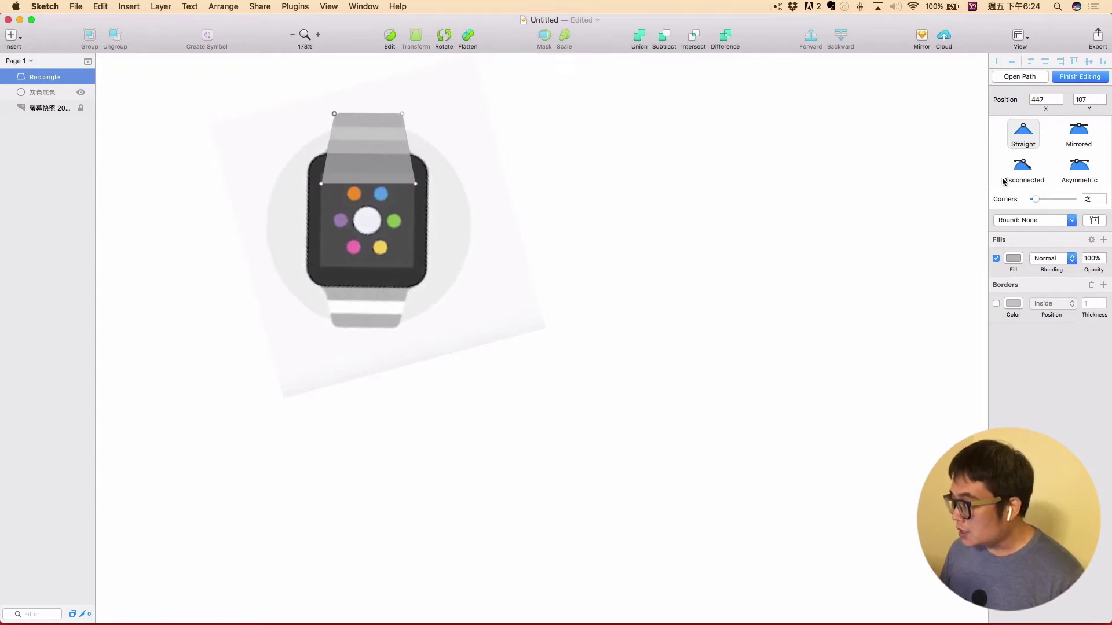
{"action": "left_click", "coordinate": [1064, 77]}
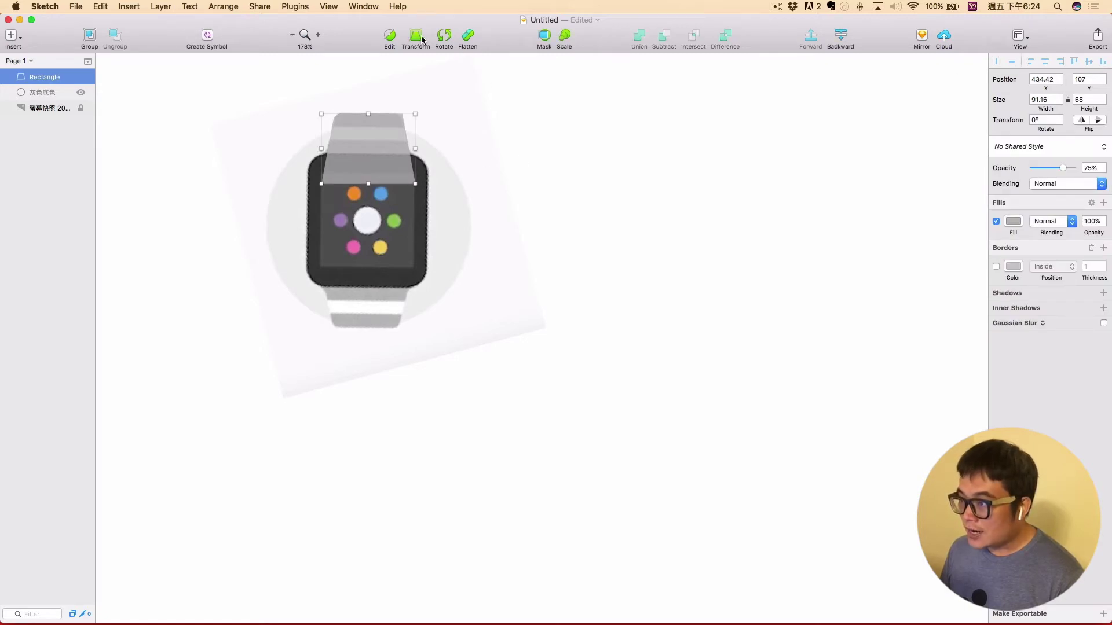
Step: Set the strap's selected corner points to radius 5 and finish point editing
{"action": "left_click", "coordinate": [390, 37]}
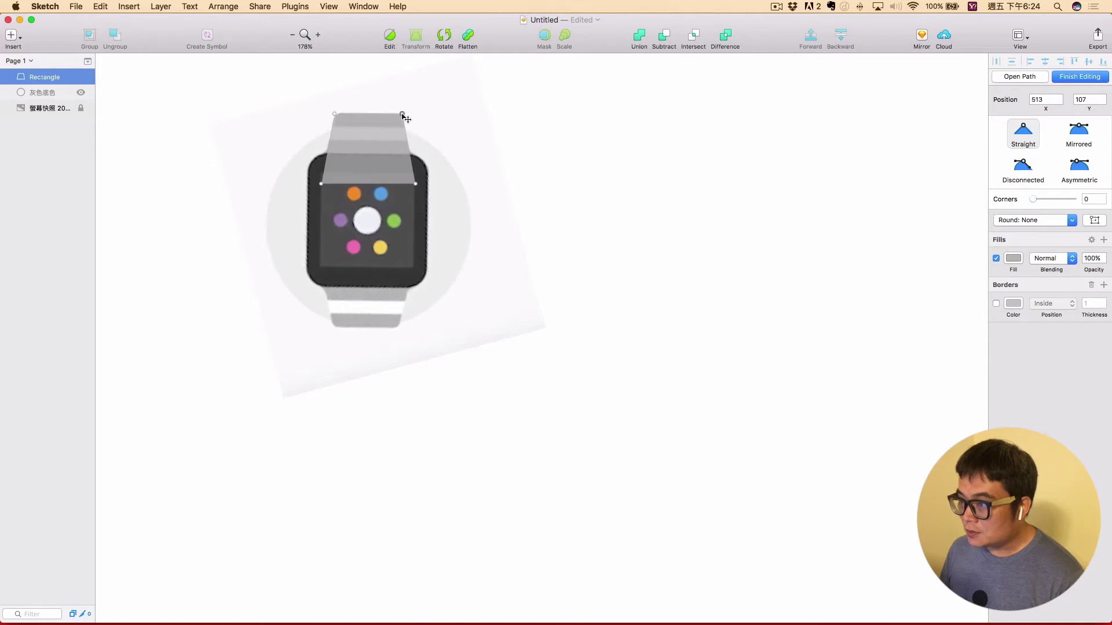
{"action": "left_click", "coordinate": [1088, 199]}
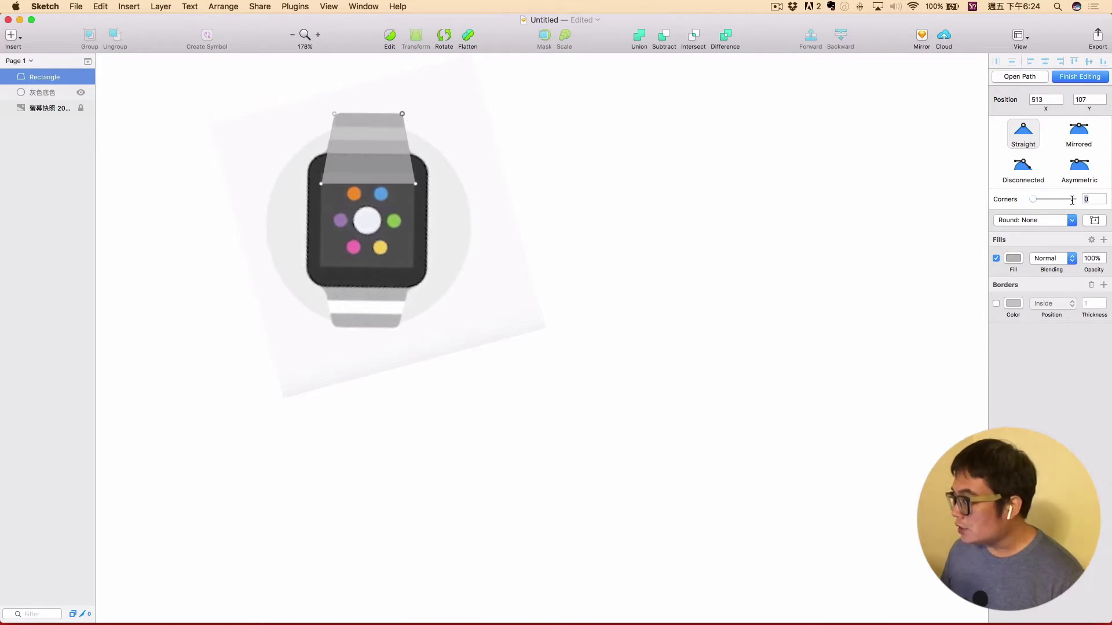
{"action": "type", "text": "2"}
{"action": "key", "text": "Return"}
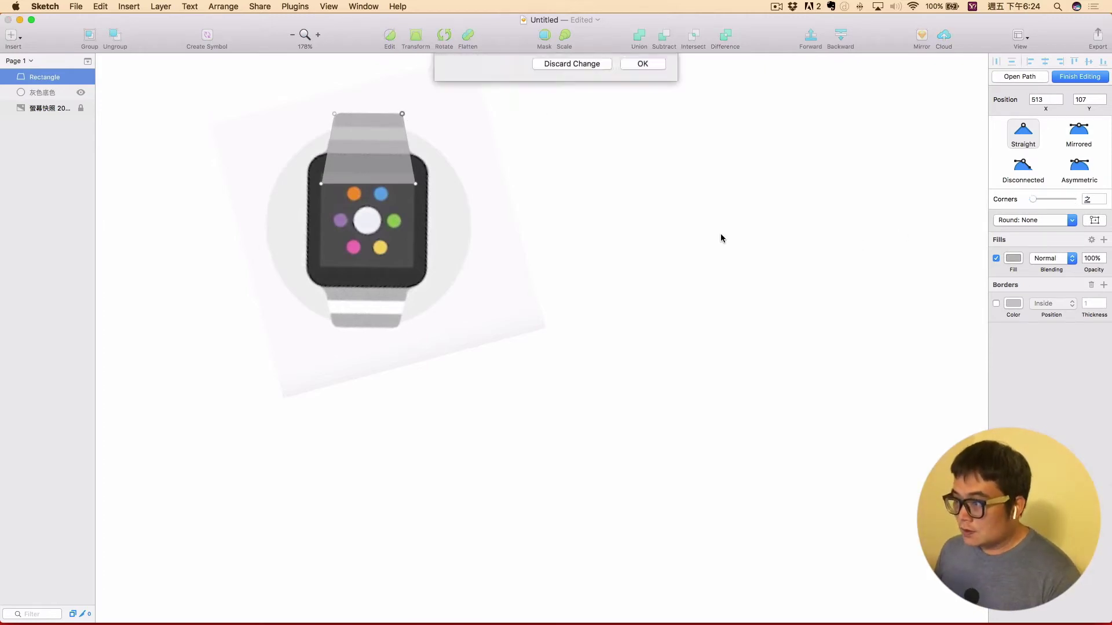
{"action": "left_click", "coordinate": [655, 113]}
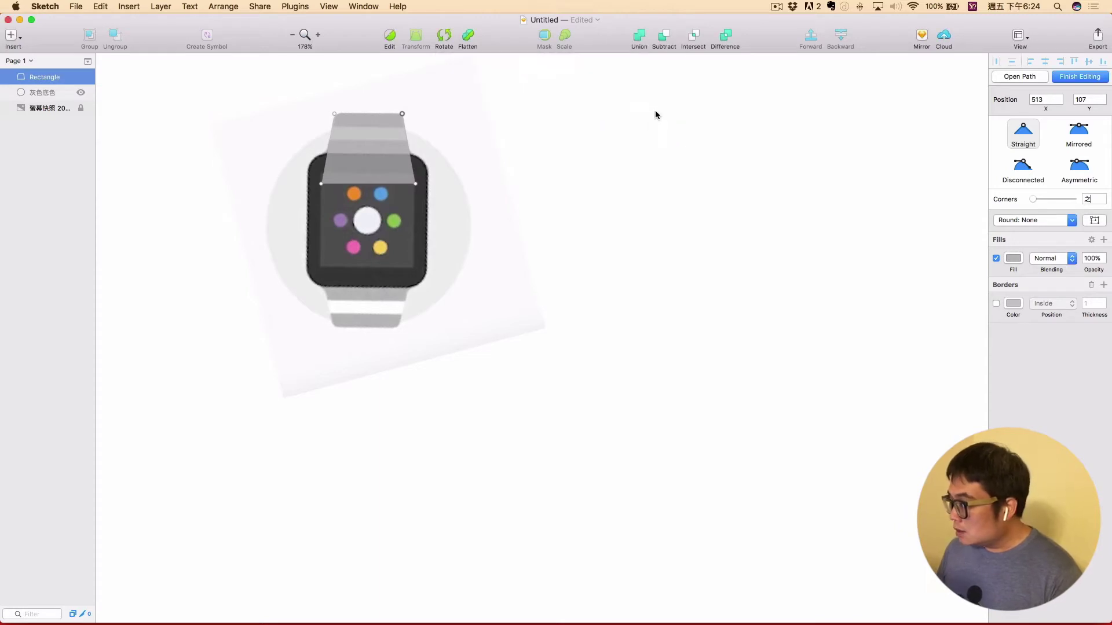
{"action": "left_click_drag", "start_coordinate": [1097, 200], "coordinate": [1060, 199]}
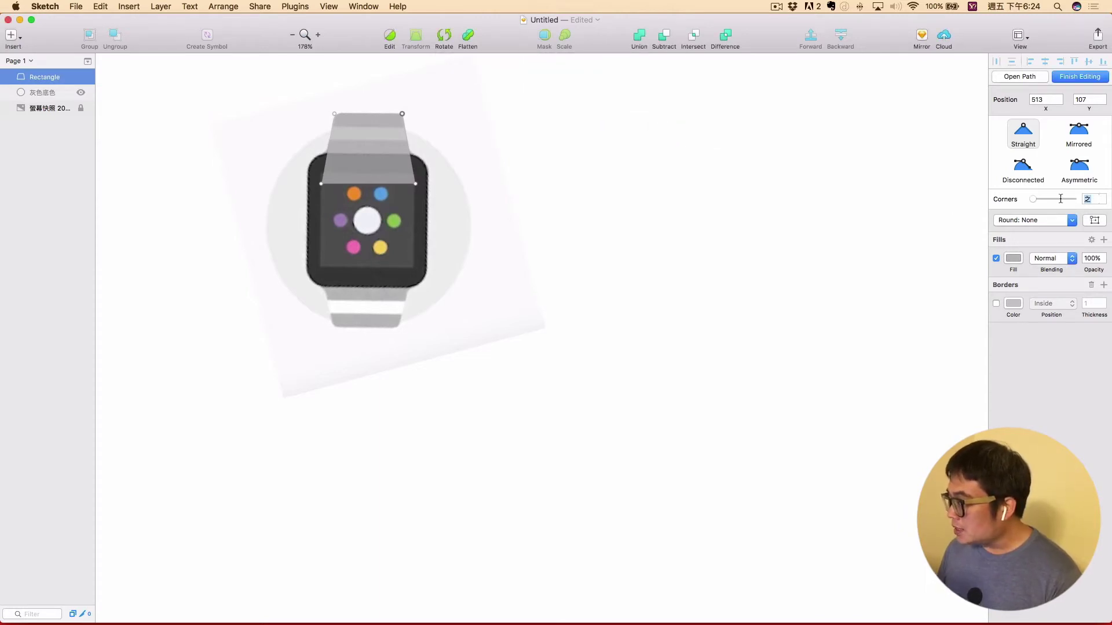
{"action": "type", "text": "5"}
{"action": "key", "text": "Return"}
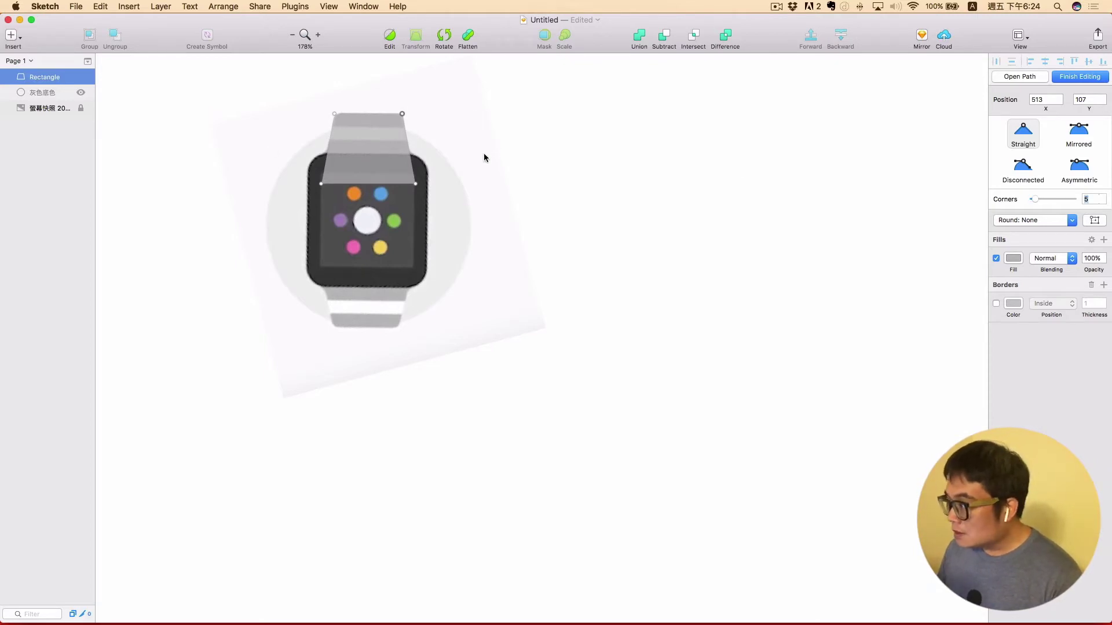
{"action": "key", "text": "Escape"}
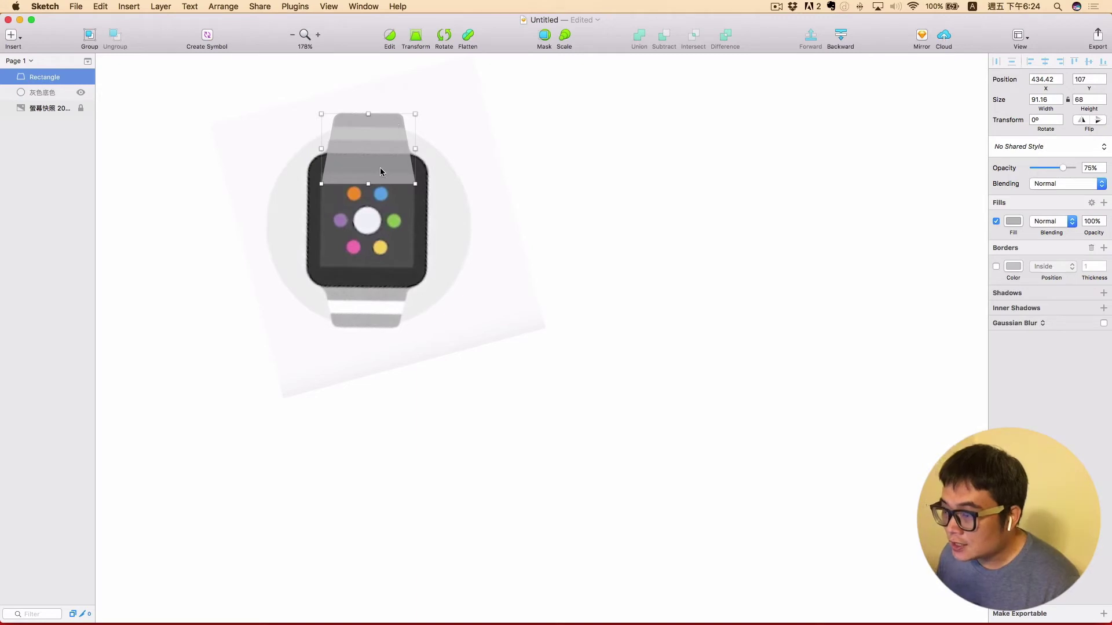
Step: Drag the strap's bottom edge up until its height is 48
{"action": "left_click_drag", "start_coordinate": [367, 183], "coordinate": [368, 169]}
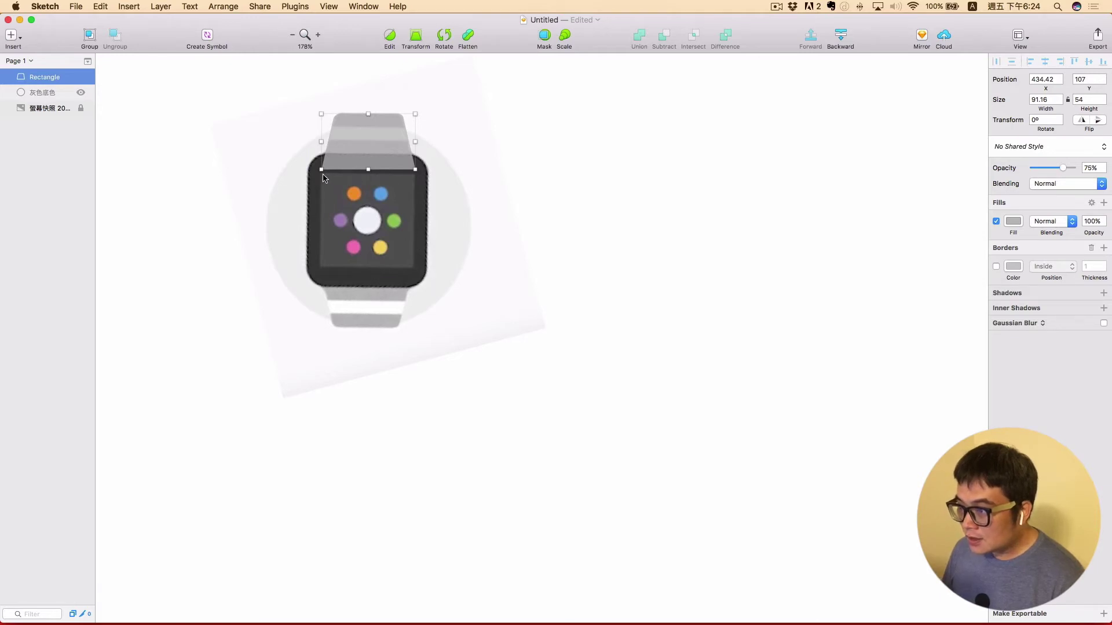
{"action": "left_click", "coordinate": [365, 173]}
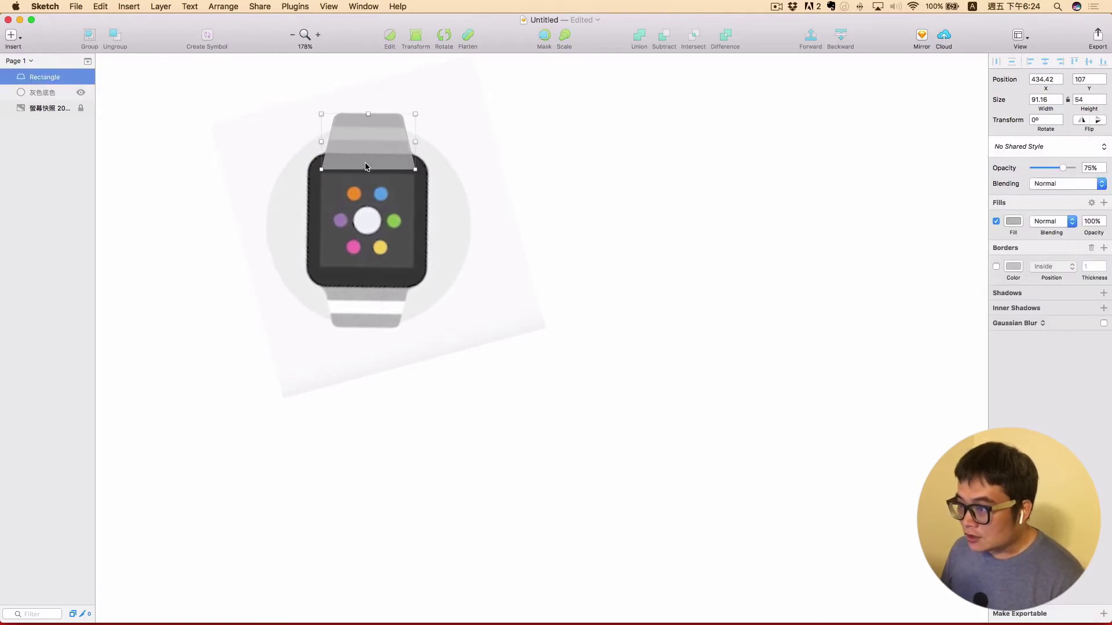
{"action": "left_click_drag", "start_coordinate": [368, 168], "coordinate": [368, 163]}
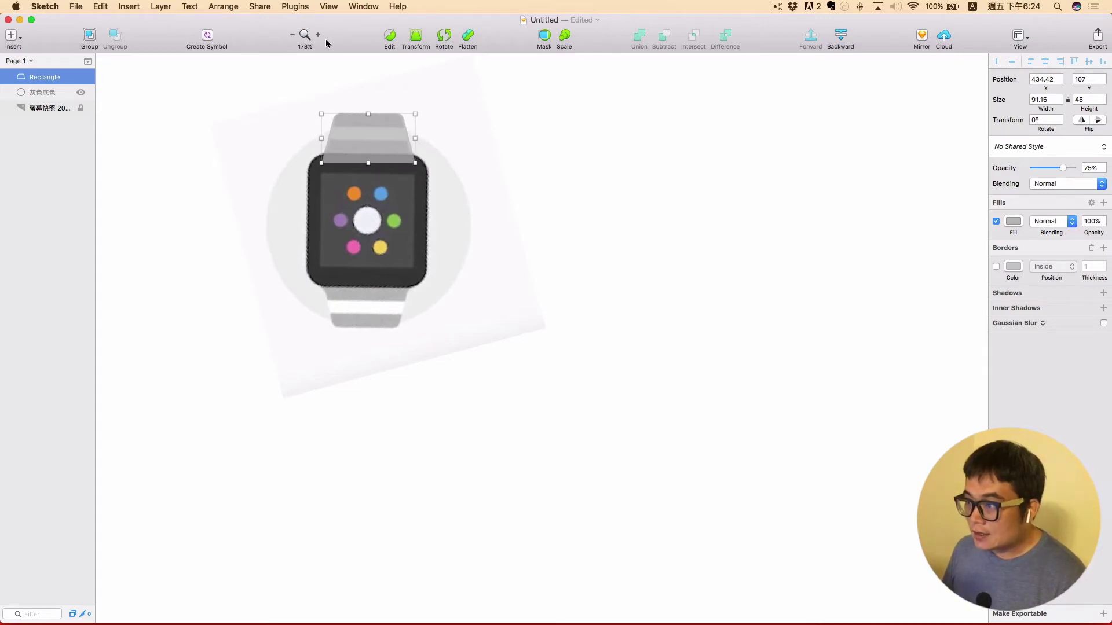
Step: Nudge the strap's lower corner points outward with arrow keys to meet the case edges
{"action": "left_click", "coordinate": [392, 36]}
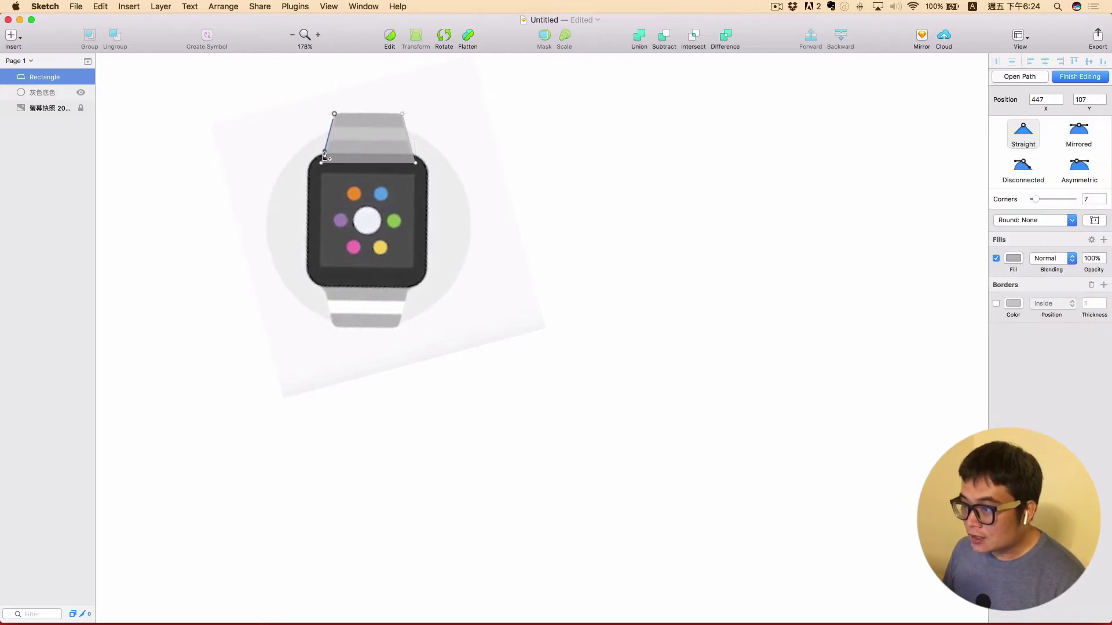
{"action": "left_click", "coordinate": [416, 162]}
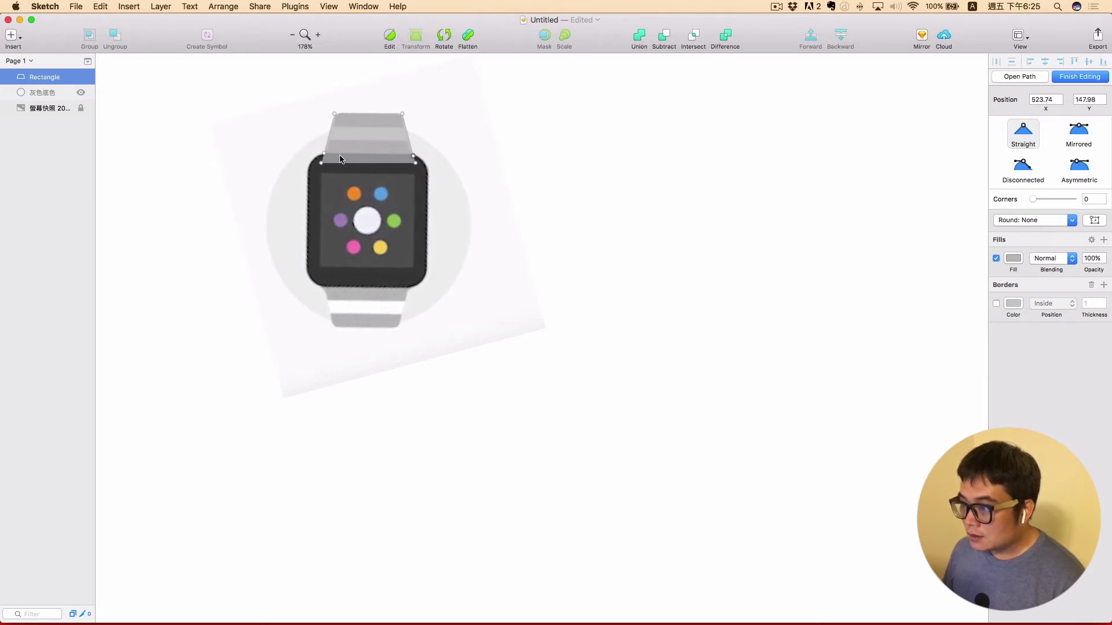
{"action": "left_click", "coordinate": [320, 165]}
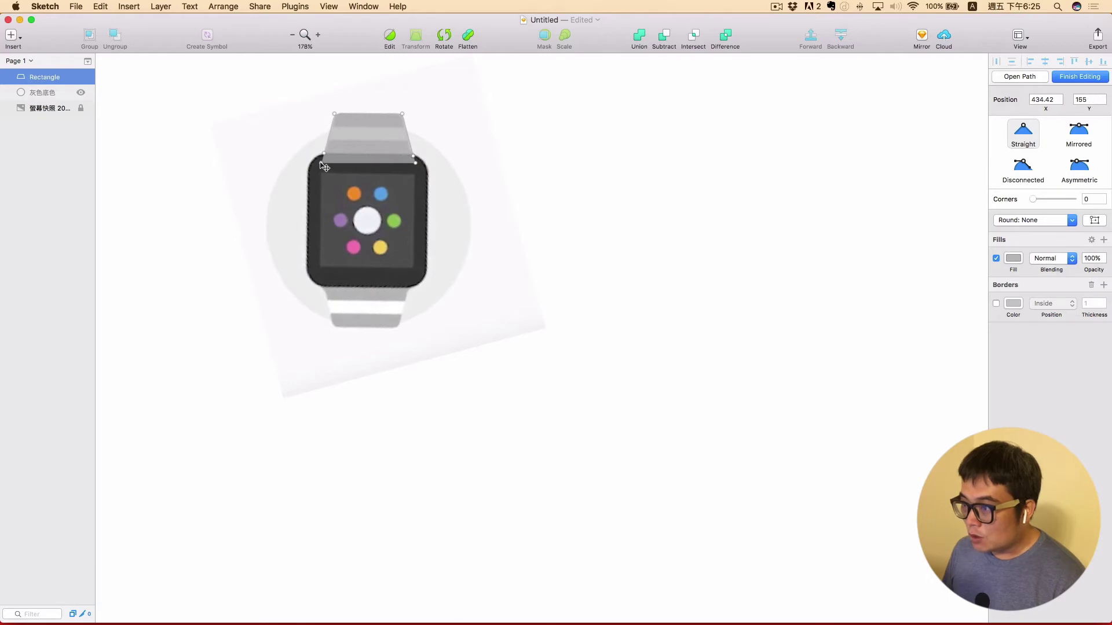
{"action": "key", "text": "Left"}
{"action": "key", "text": "Left"}
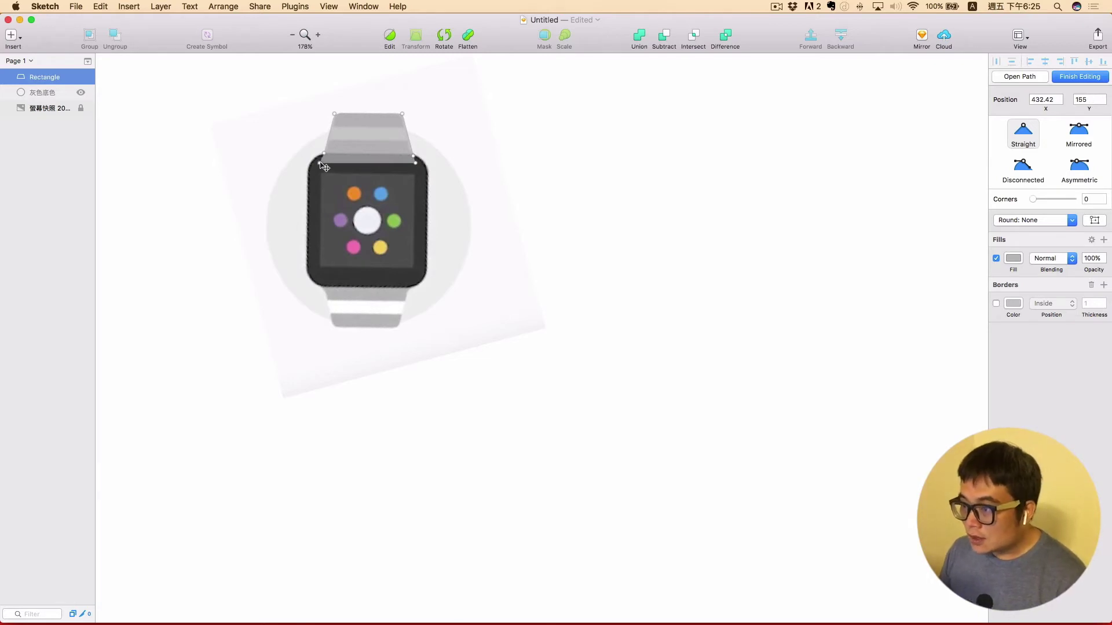
{"action": "key", "text": "Left"}
{"action": "key", "text": "Left"}
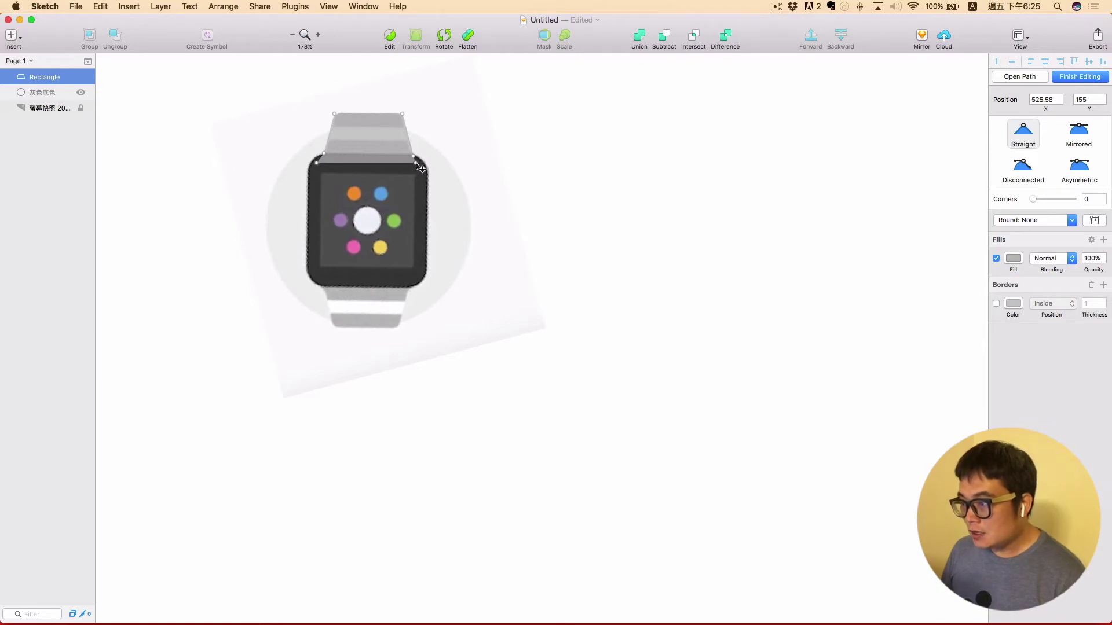
{"action": "key", "text": "Right"}
{"action": "key", "text": "Right"}
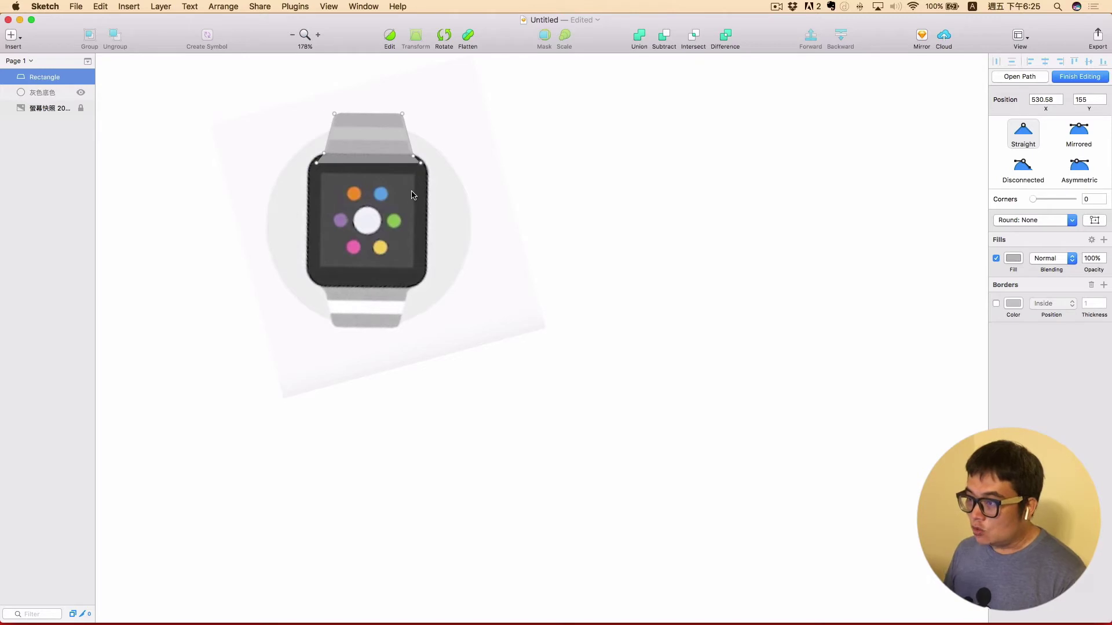
{"action": "key", "text": "Left"}
{"action": "key", "text": "Left"}
{"action": "key", "text": "Left"}
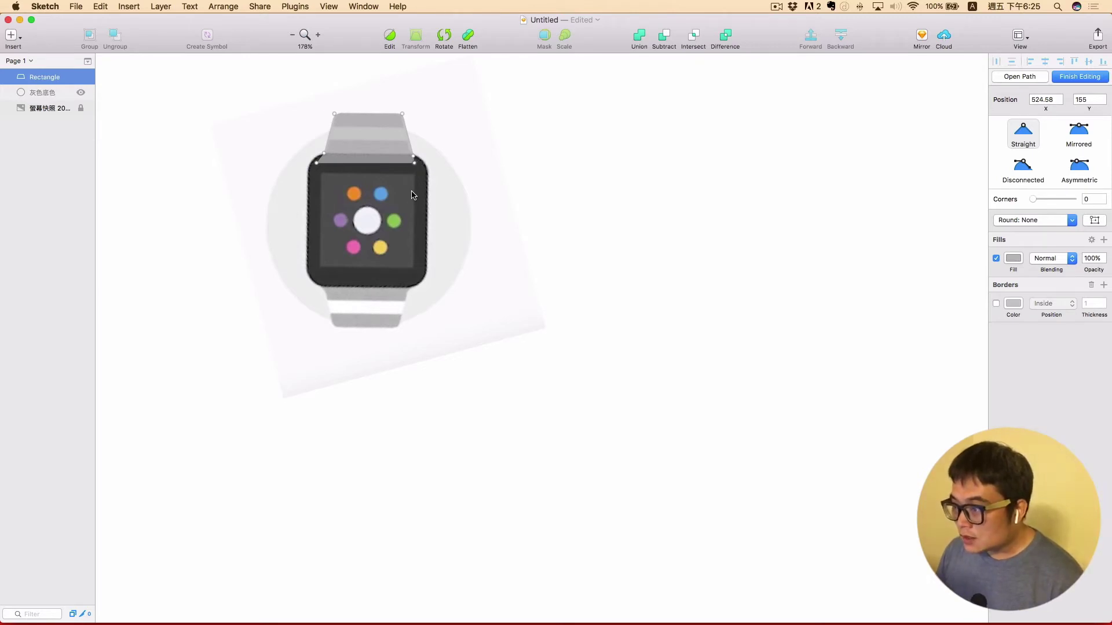
{"action": "key", "text": "super+a"}
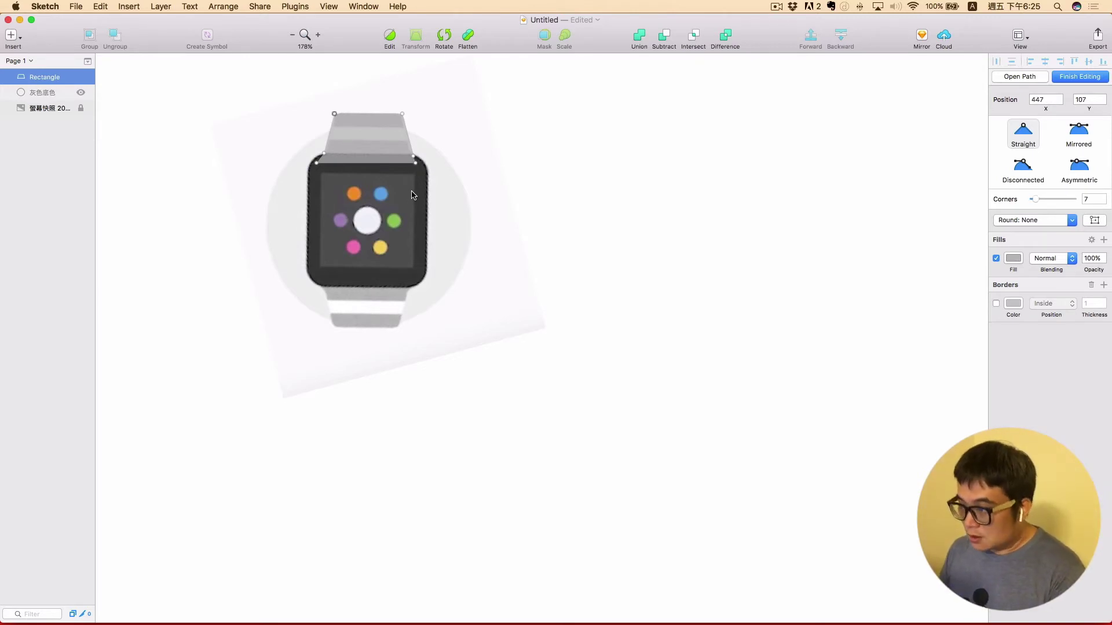
{"action": "key", "text": "super+z"}
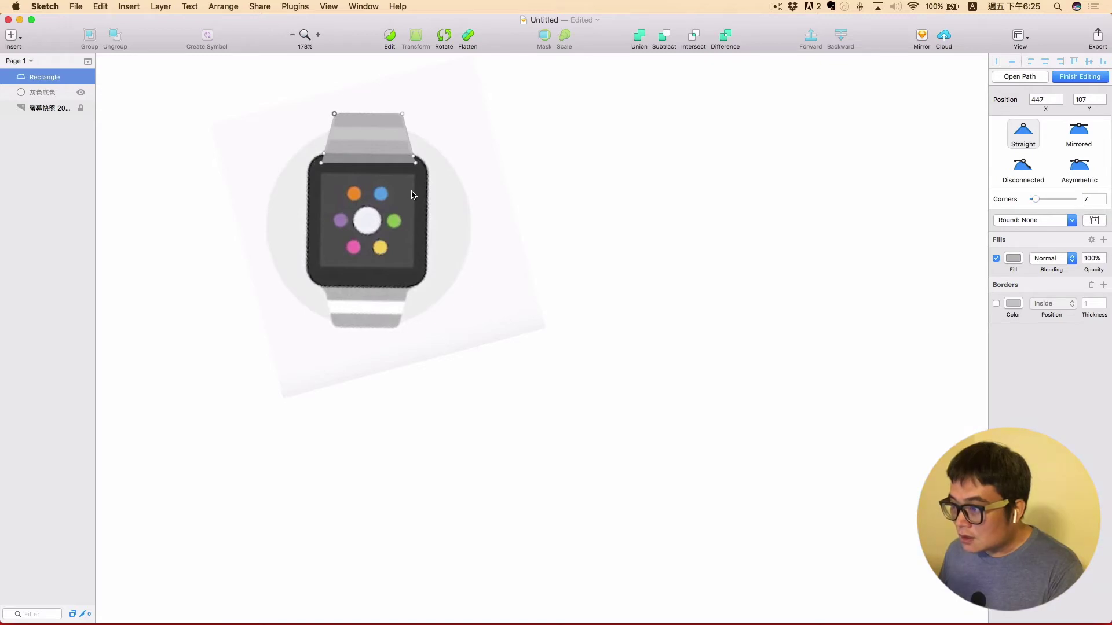
{"action": "left_click", "coordinate": [322, 164]}
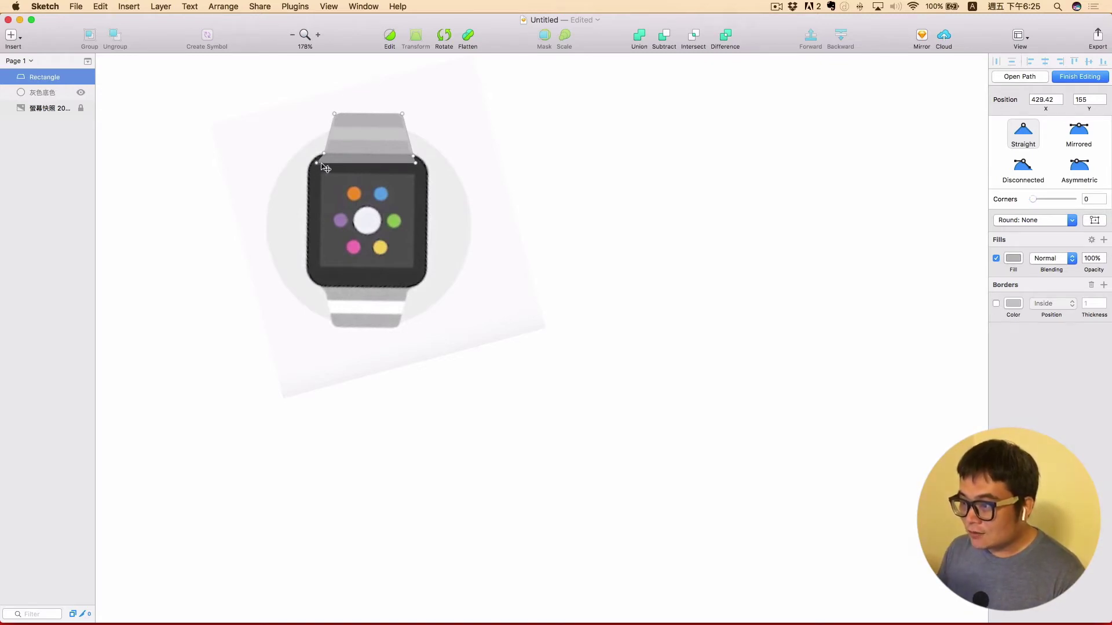
{"action": "key", "text": "Right"}
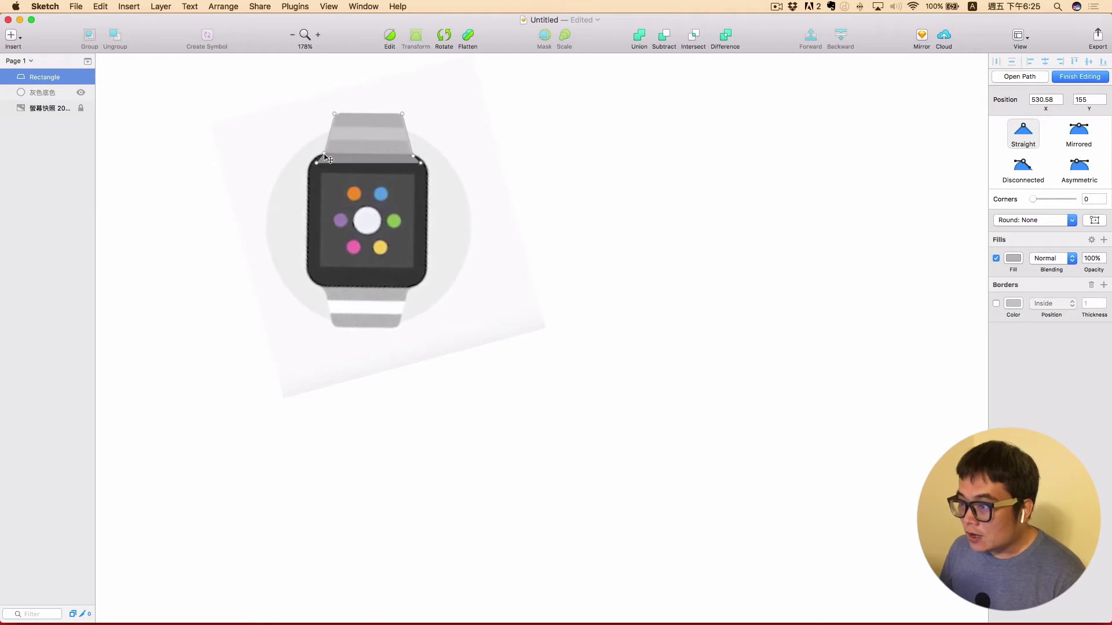
Step: Make the strap's corner points Mirrored and bend its edges into curves meeting the case
{"action": "left_click", "coordinate": [1079, 132]}
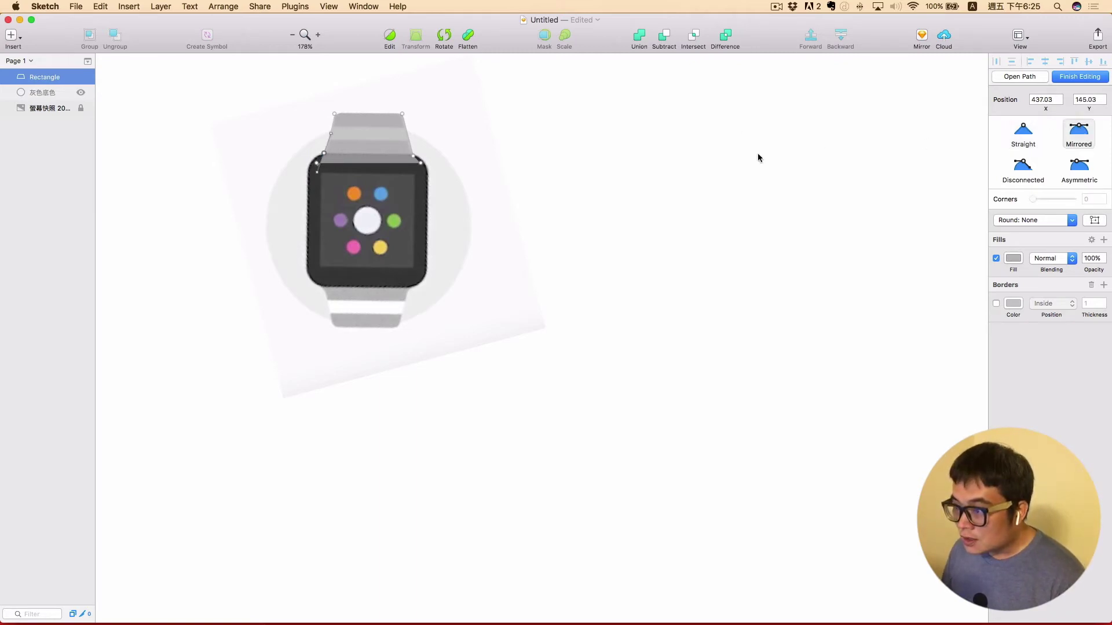
{"action": "left_click_drag", "start_coordinate": [331, 134], "coordinate": [328, 143]}
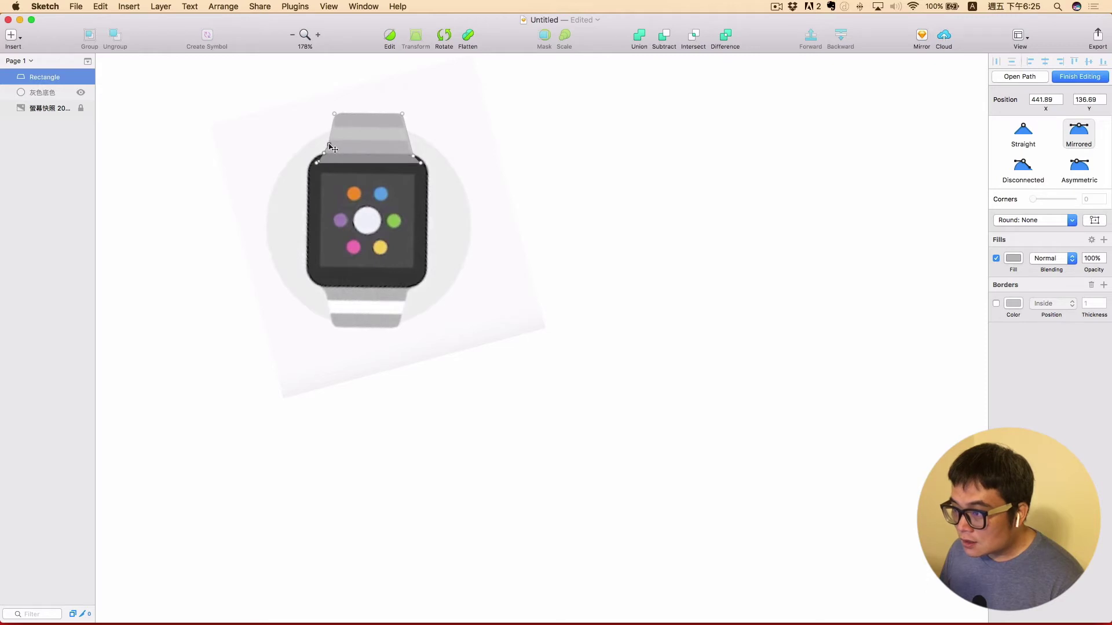
{"action": "left_click", "coordinate": [413, 156]}
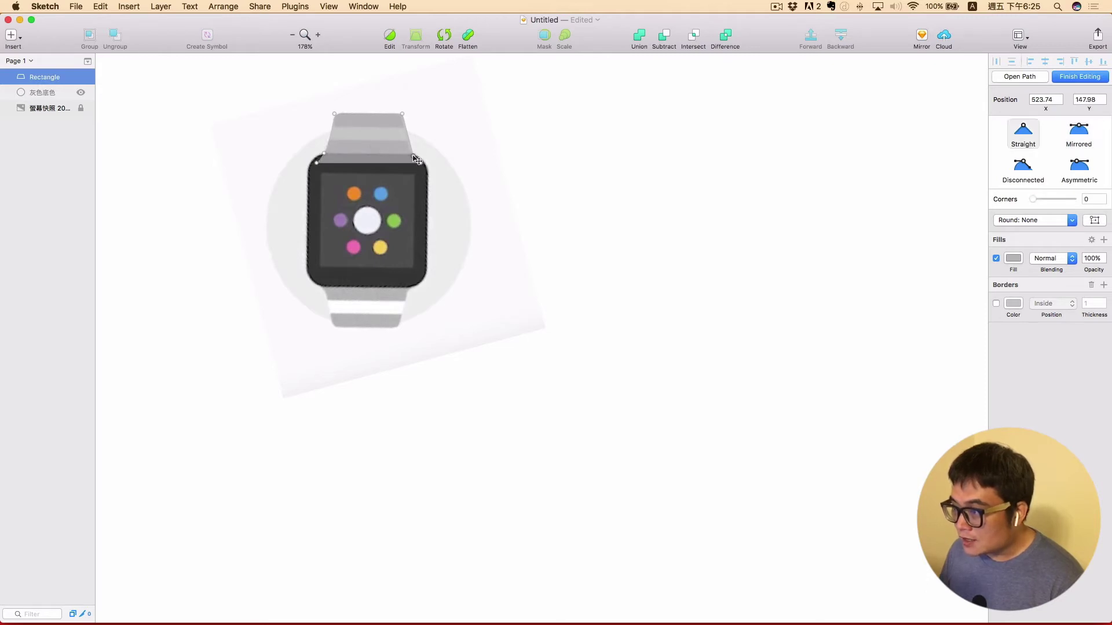
{"action": "left_click", "coordinate": [1074, 136]}
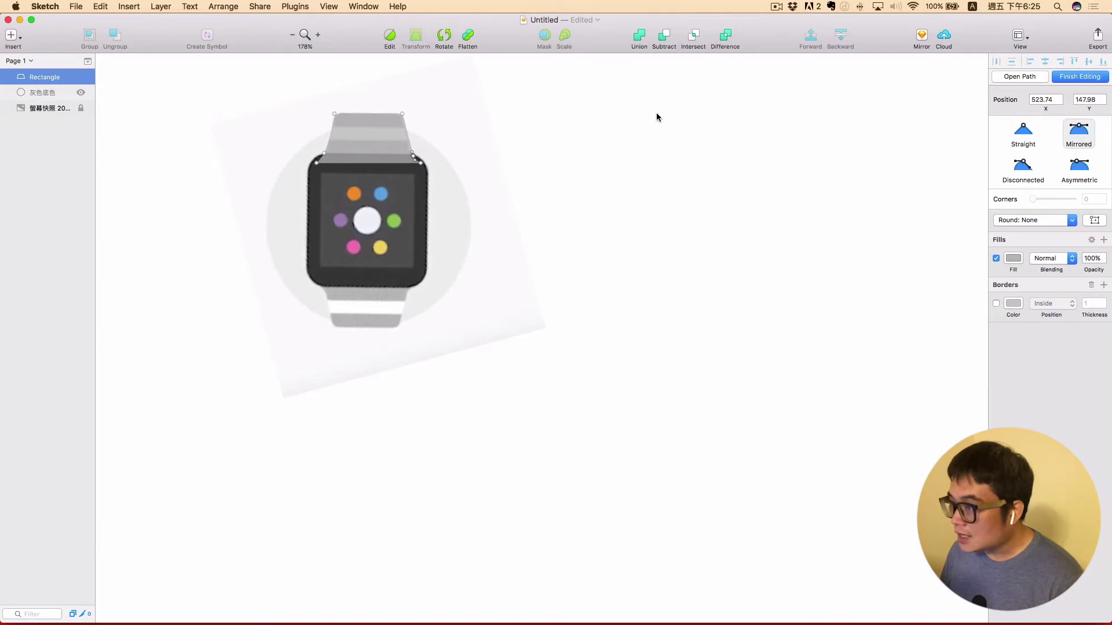
{"action": "left_click_drag", "start_coordinate": [413, 154], "coordinate": [411, 151]}
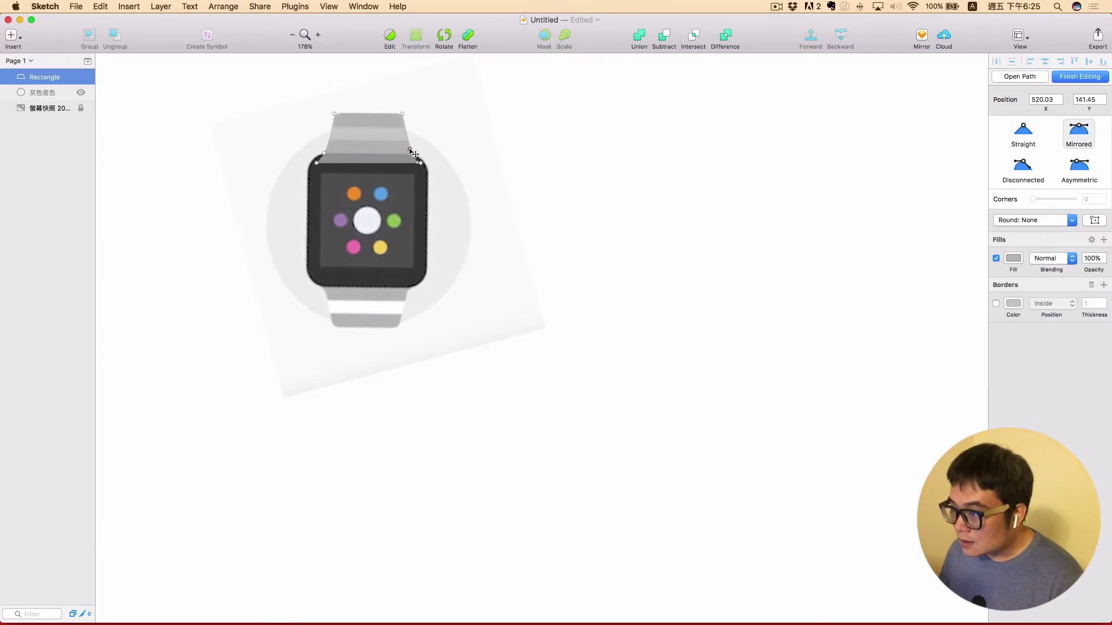
{"action": "key", "text": "super+z"}
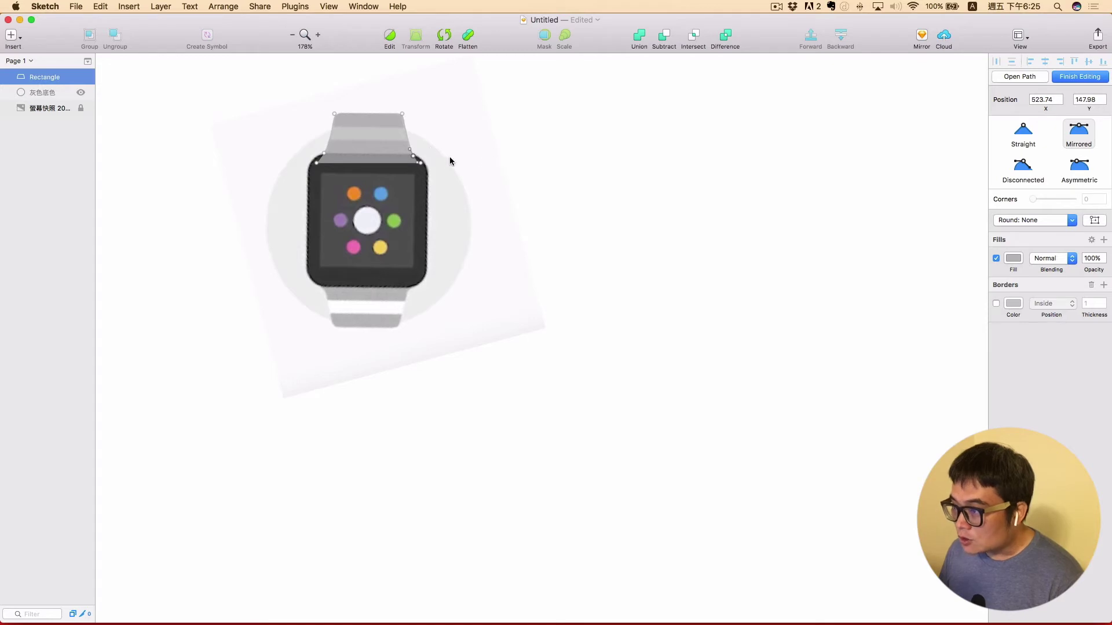
{"action": "left_click", "coordinate": [421, 166]}
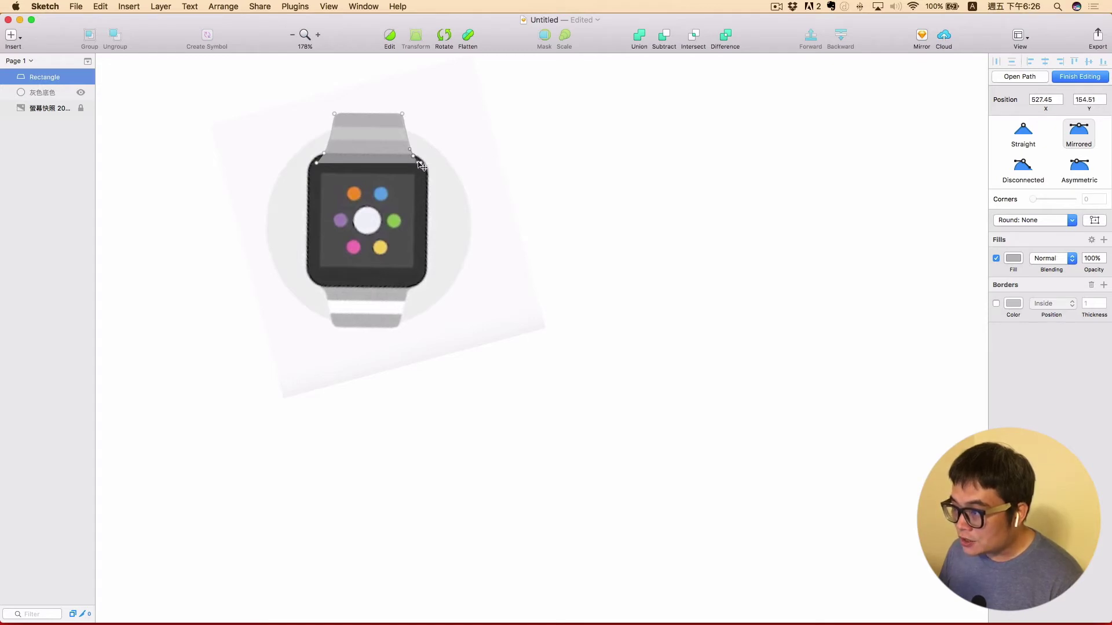
{"action": "key", "text": "Escape"}
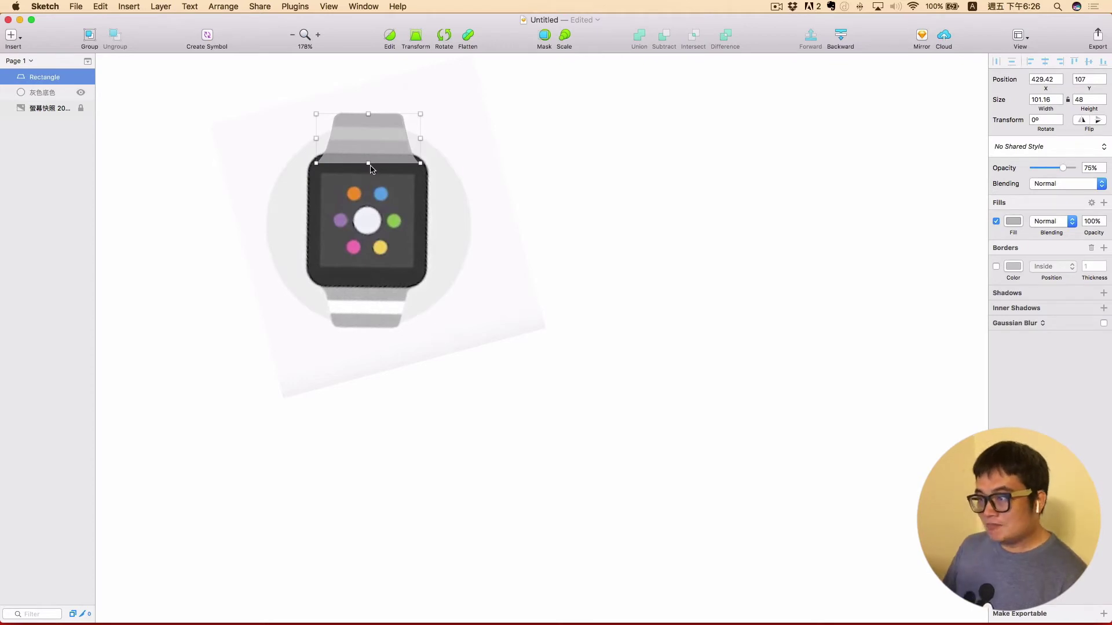
Step: Resize the top strap to height 43 and lower its opacity to 46%
{"action": "left_click_drag", "start_coordinate": [367, 165], "coordinate": [368, 160]}
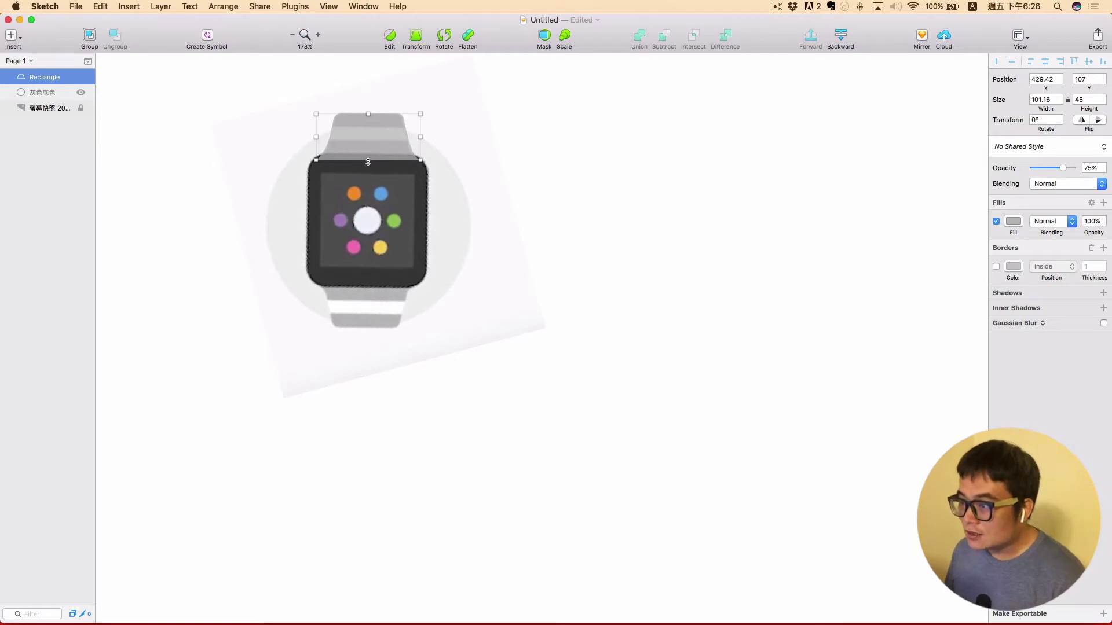
{"action": "left_click_drag", "start_coordinate": [368, 160], "coordinate": [367, 158]}
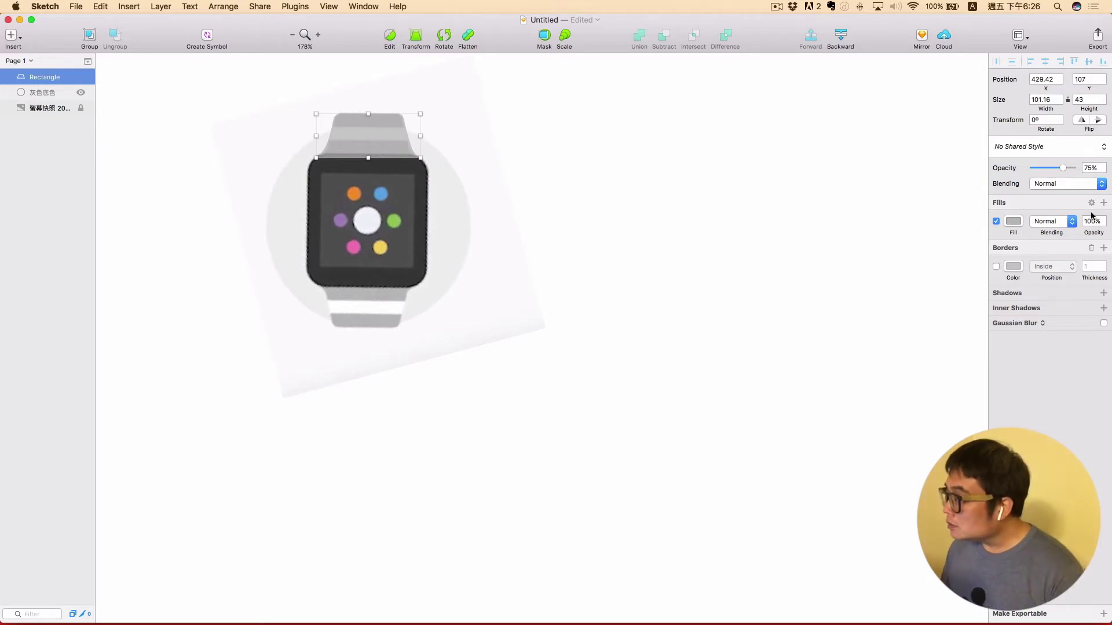
{"action": "left_click_drag", "start_coordinate": [1065, 167], "coordinate": [1086, 168]}
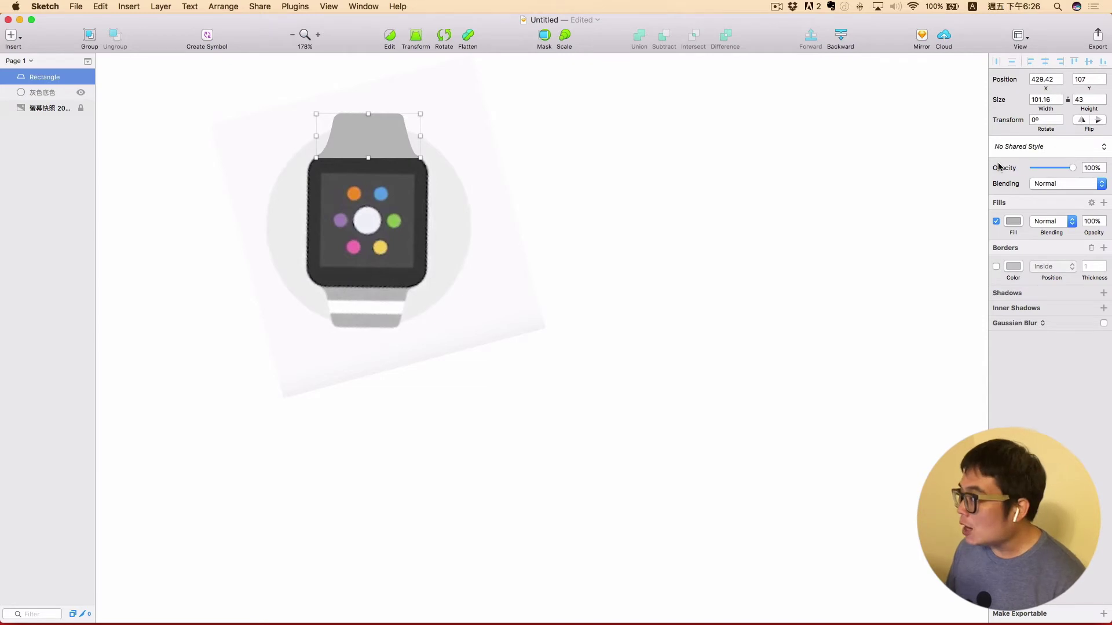
{"action": "left_click_drag", "start_coordinate": [1071, 168], "coordinate": [1049, 170]}
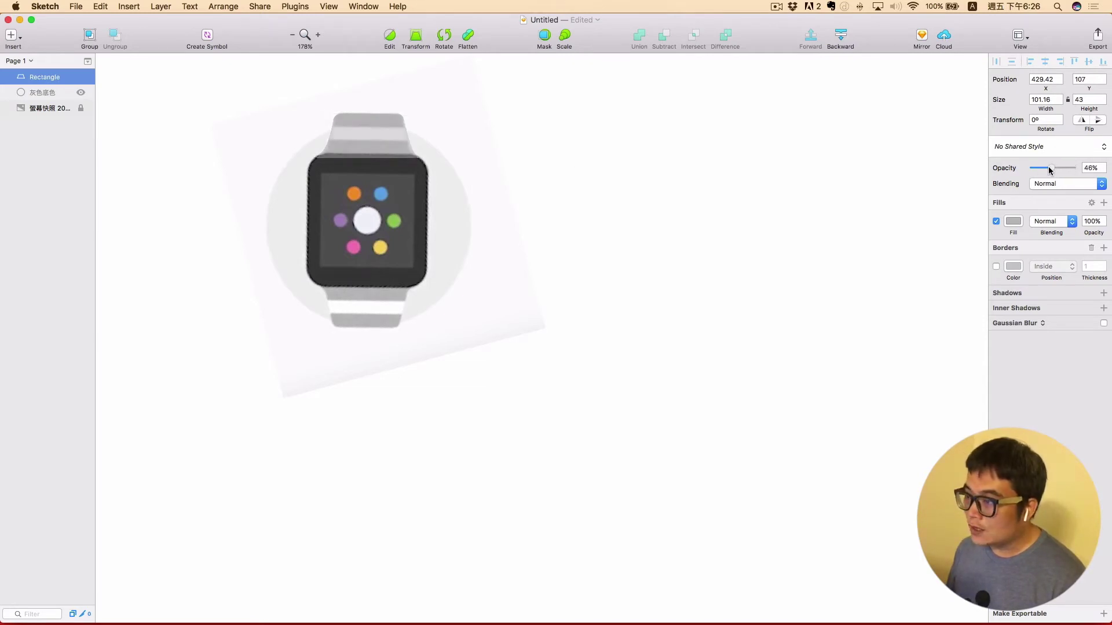
{"action": "double_click", "coordinate": [43, 76]}
Step: Duplicate the top band rectangle and give the copy a white fill
{"action": "left_click", "coordinate": [16, 78]}
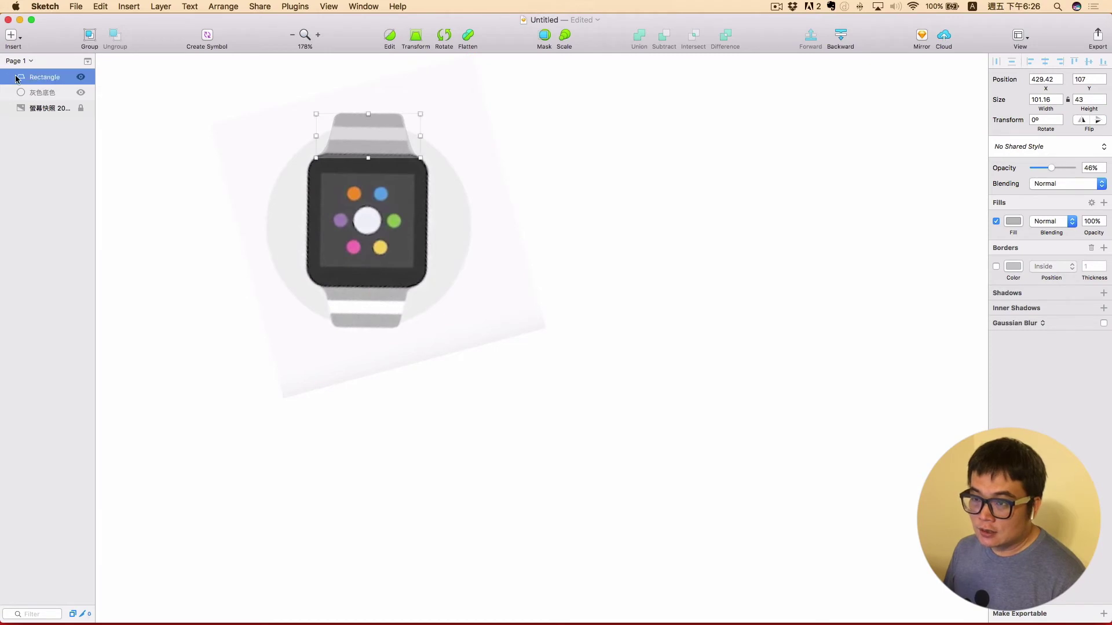
{"action": "key", "text": "super+d"}
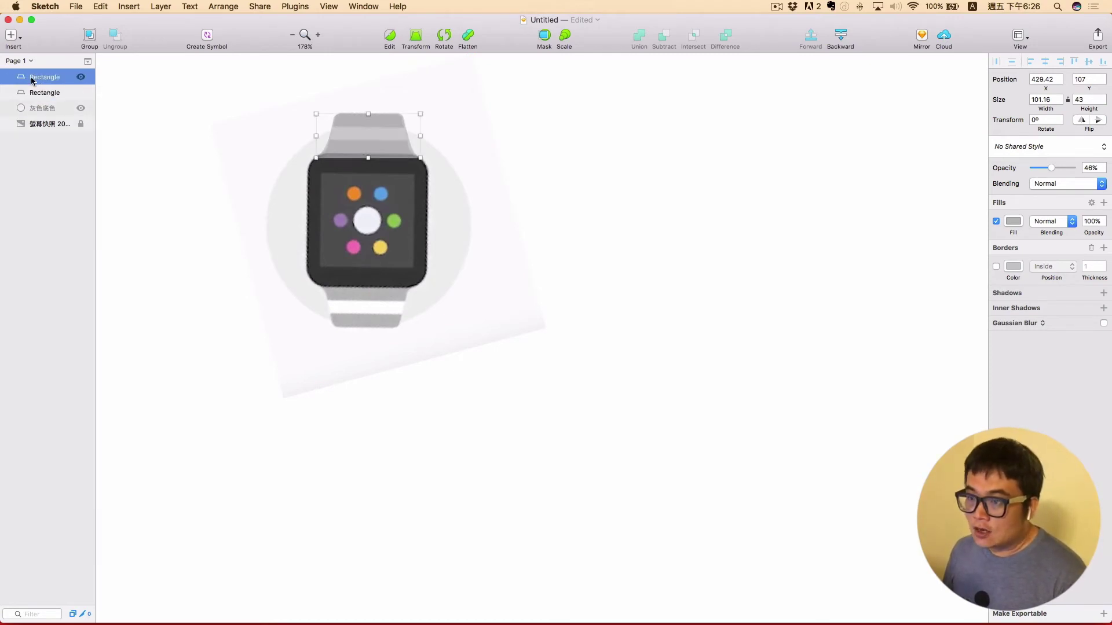
{"action": "left_click", "coordinate": [1014, 221]}
{"action": "left_click", "coordinate": [1002, 280]}
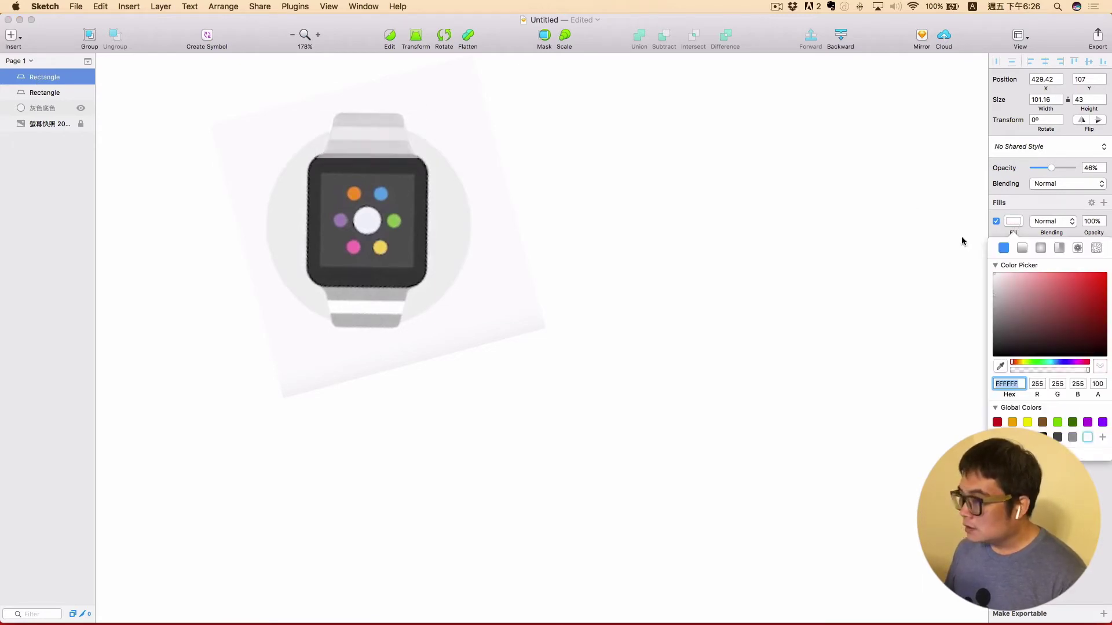
{"action": "left_click", "coordinate": [1012, 222]}
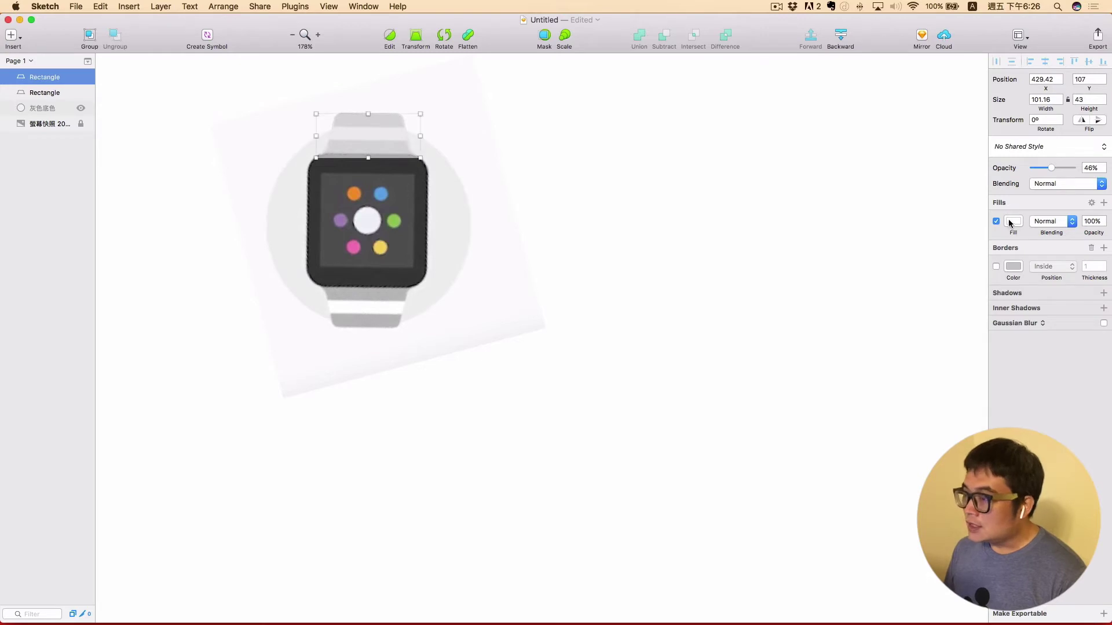
{"action": "left_click_drag", "start_coordinate": [370, 143], "coordinate": [473, 144]}
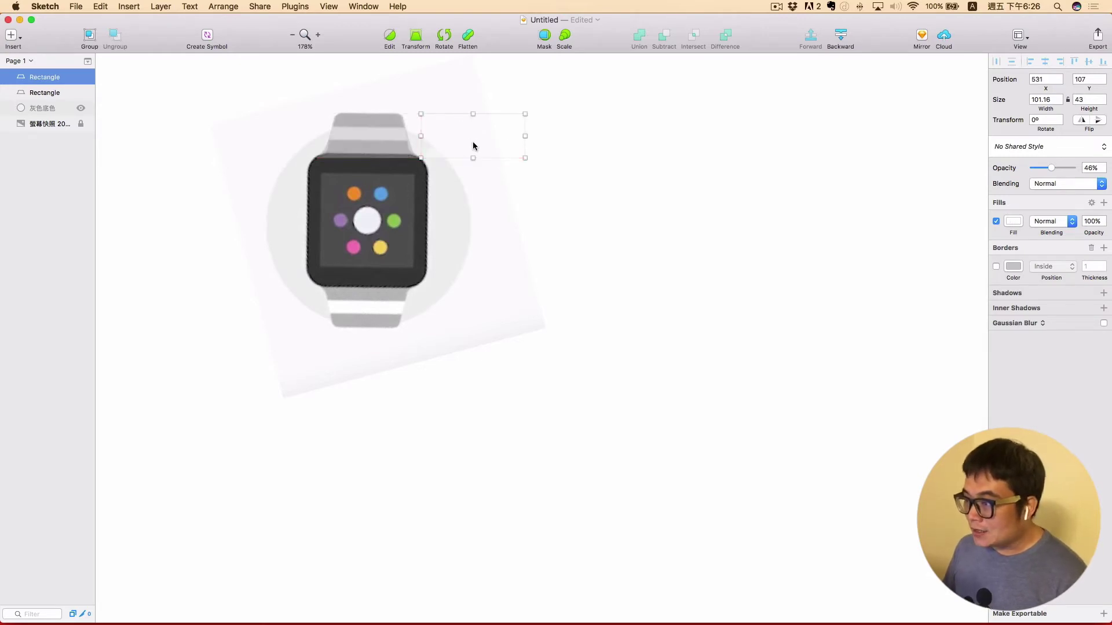
{"action": "key", "text": "super+z"}
{"action": "left_click", "coordinate": [497, 134]}
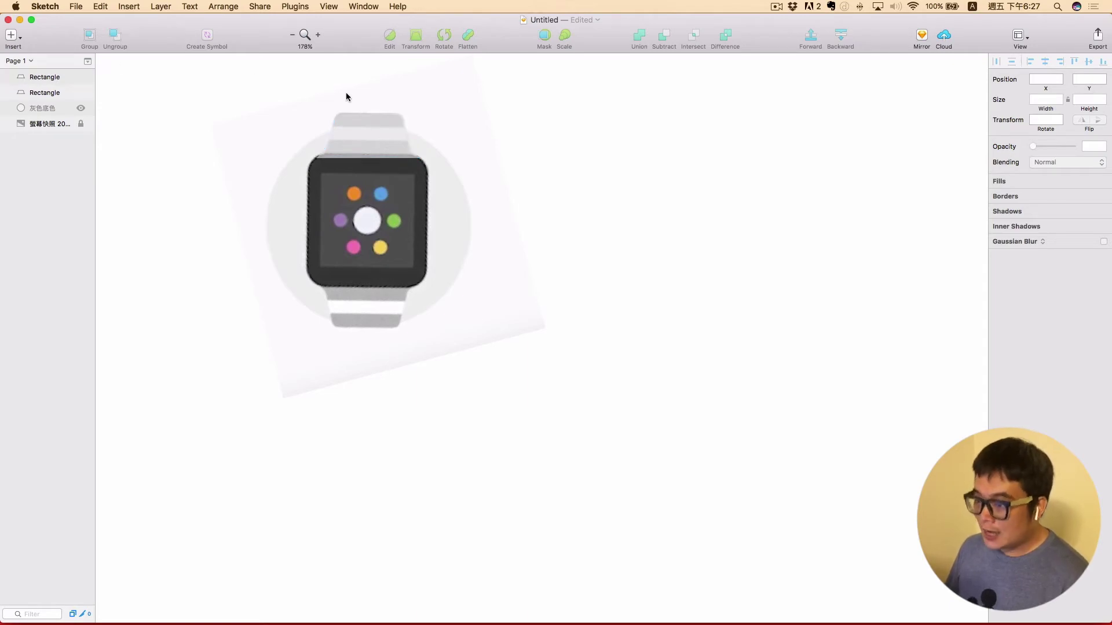
Step: Subtract a rectangle drawn over the top of the white band copy
{"action": "key", "text": "r"}
{"action": "left_click_drag", "start_coordinate": [300, 100], "coordinate": [436, 127]}
{"action": "left_click", "coordinate": [55, 96], "text": "shift"}
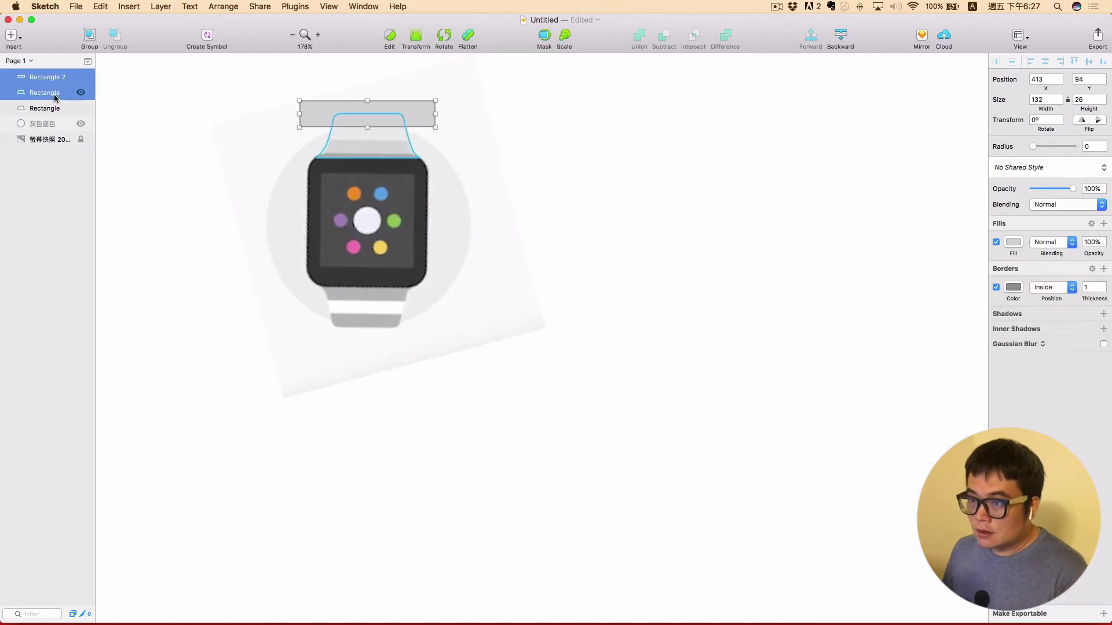
{"action": "left_click", "coordinate": [664, 37]}
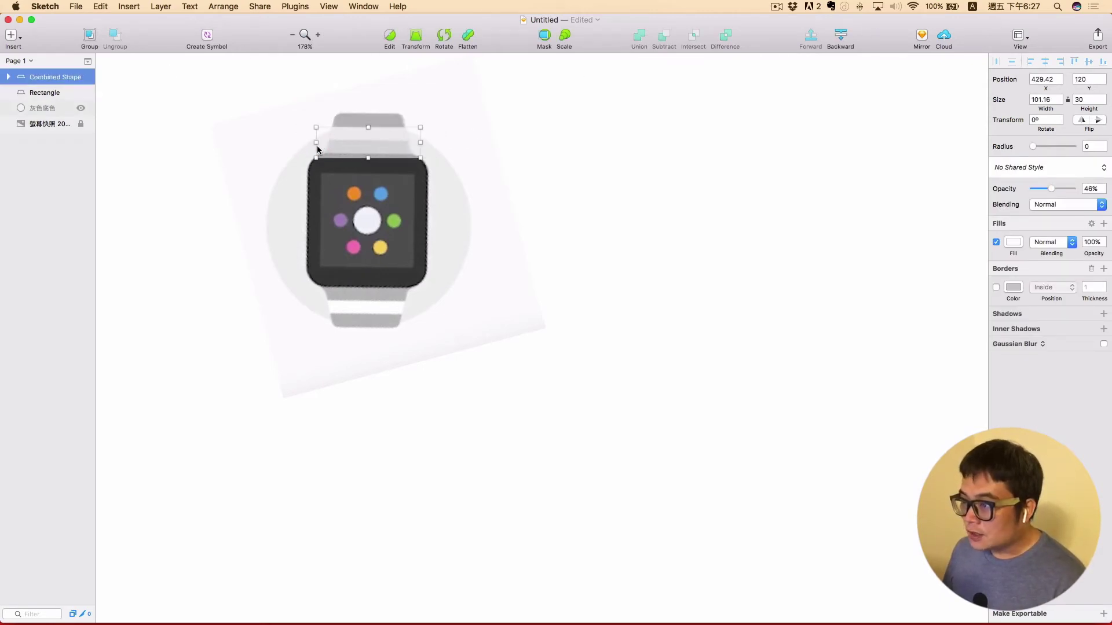
{"action": "left_click", "coordinate": [261, 147]}
Step: Subtract a wide bar across the lower part, leaving a thin 14-tall white stripe
{"action": "key", "text": "r"}
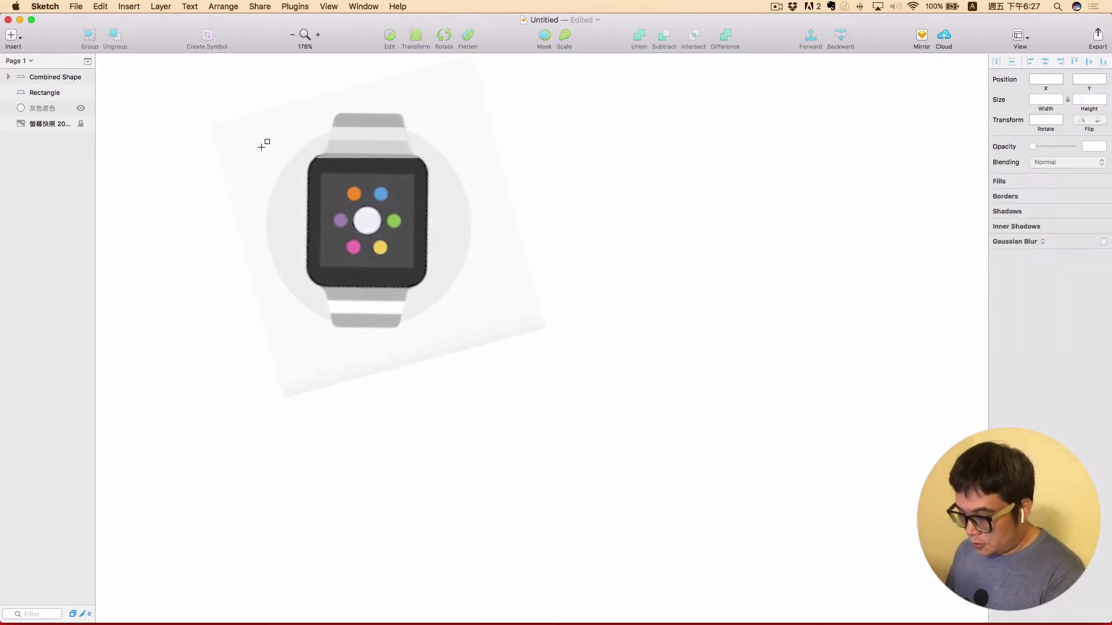
{"action": "left_click_drag", "start_coordinate": [277, 144], "coordinate": [483, 176]}
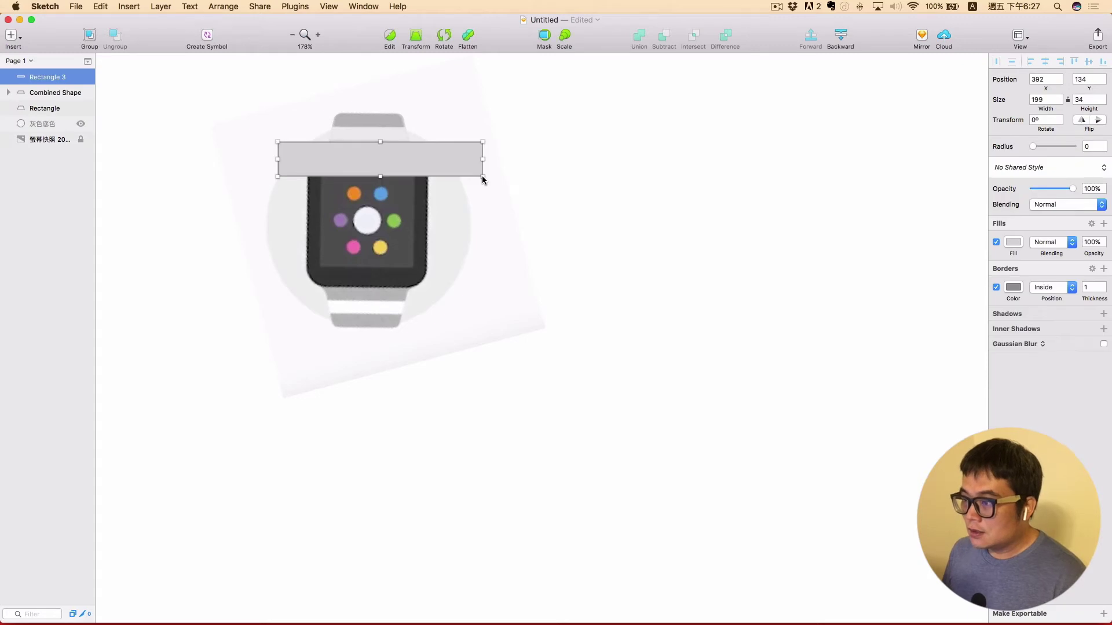
{"action": "left_click", "coordinate": [60, 93], "text": "shift"}
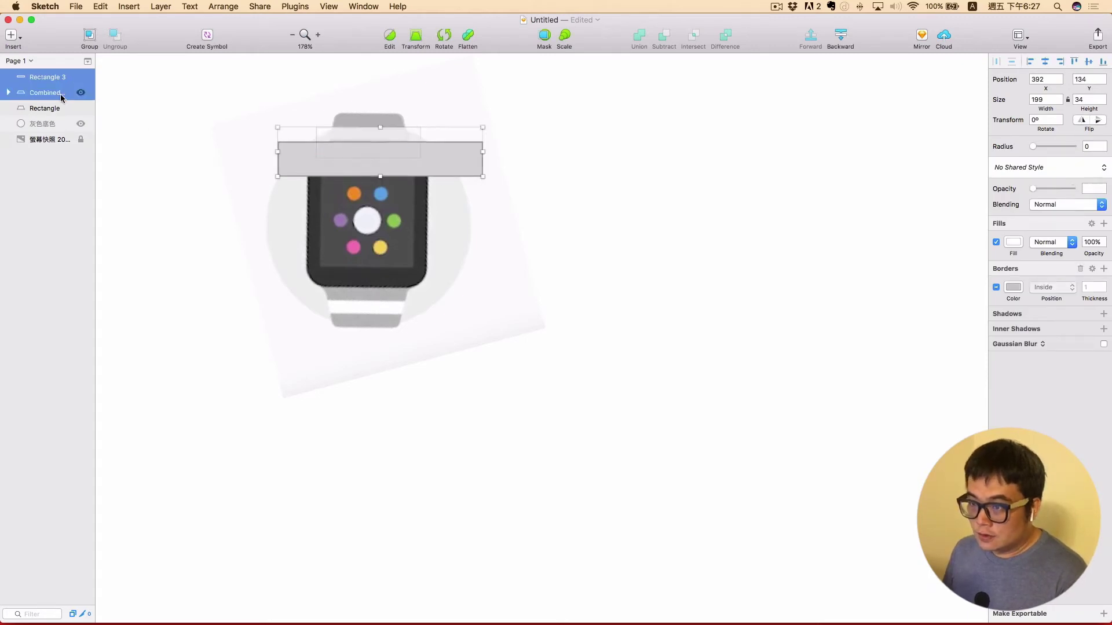
{"action": "left_click", "coordinate": [664, 36]}
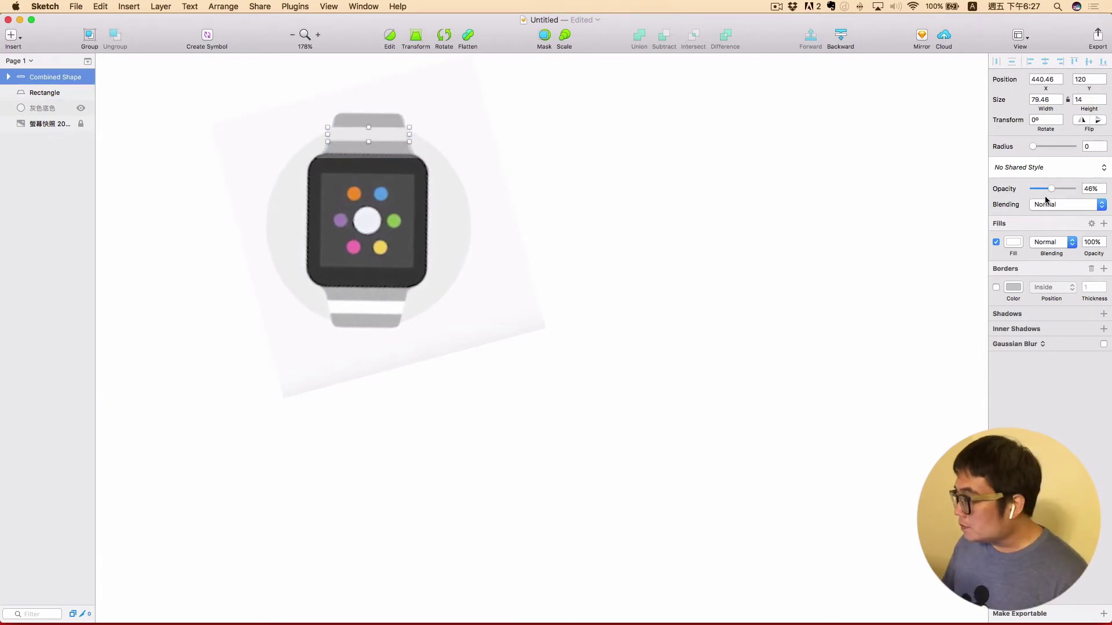
Step: Set both the white stripe and the grey top band to 100% opacity
{"action": "left_click_drag", "start_coordinate": [1052, 190], "coordinate": [1111, 195]}
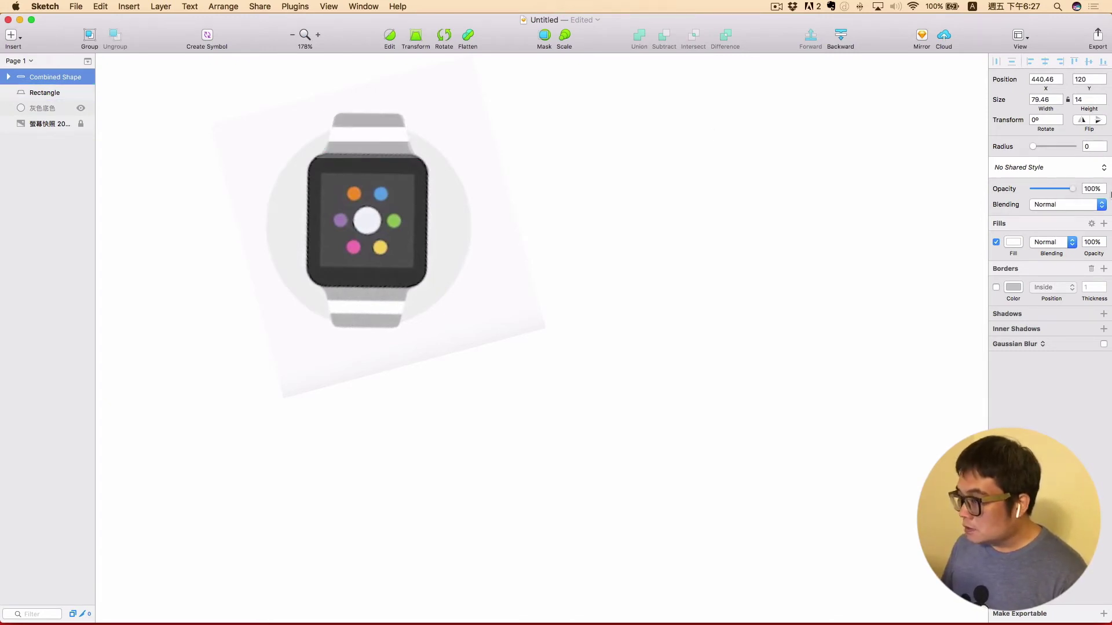
{"action": "left_click", "coordinate": [58, 93]}
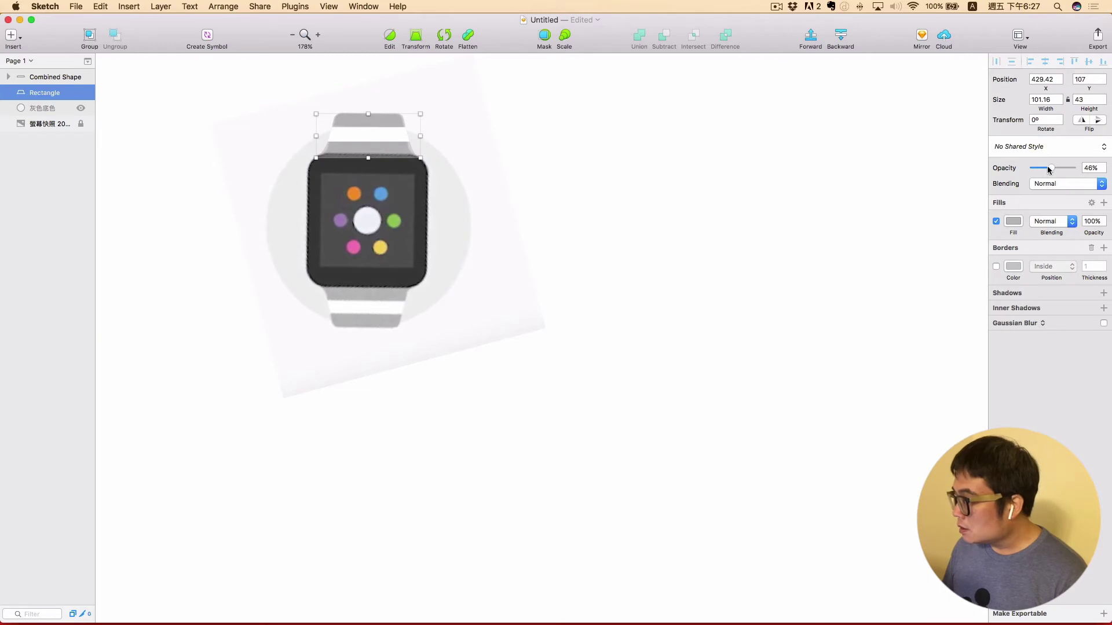
{"action": "left_click_drag", "start_coordinate": [1049, 168], "coordinate": [1106, 170]}
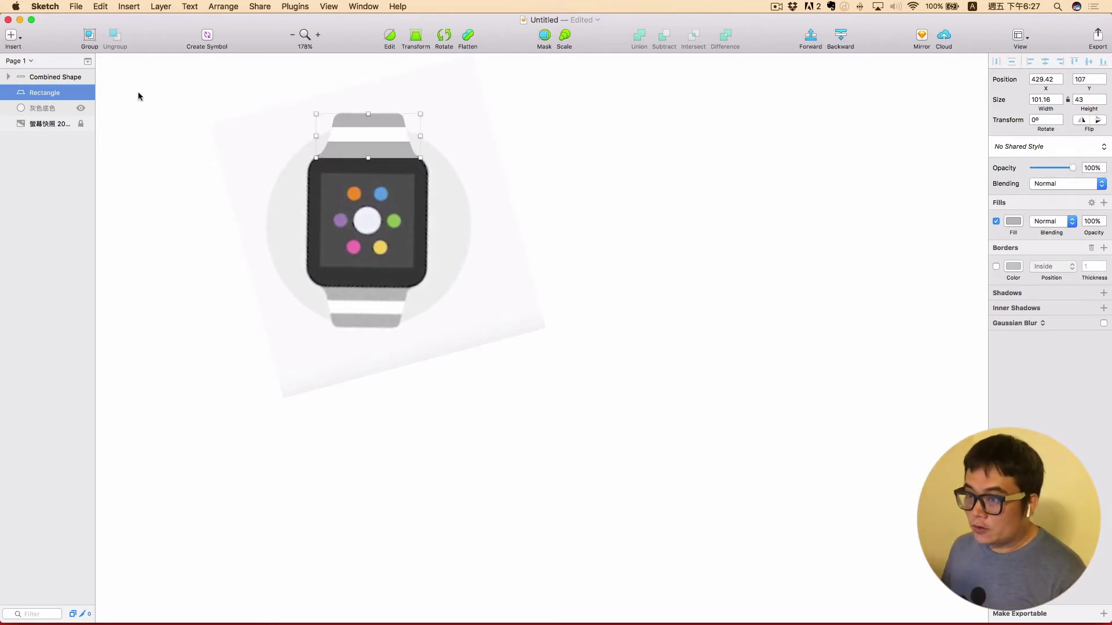
{"action": "mouse_move", "coordinate": [47, 76]}
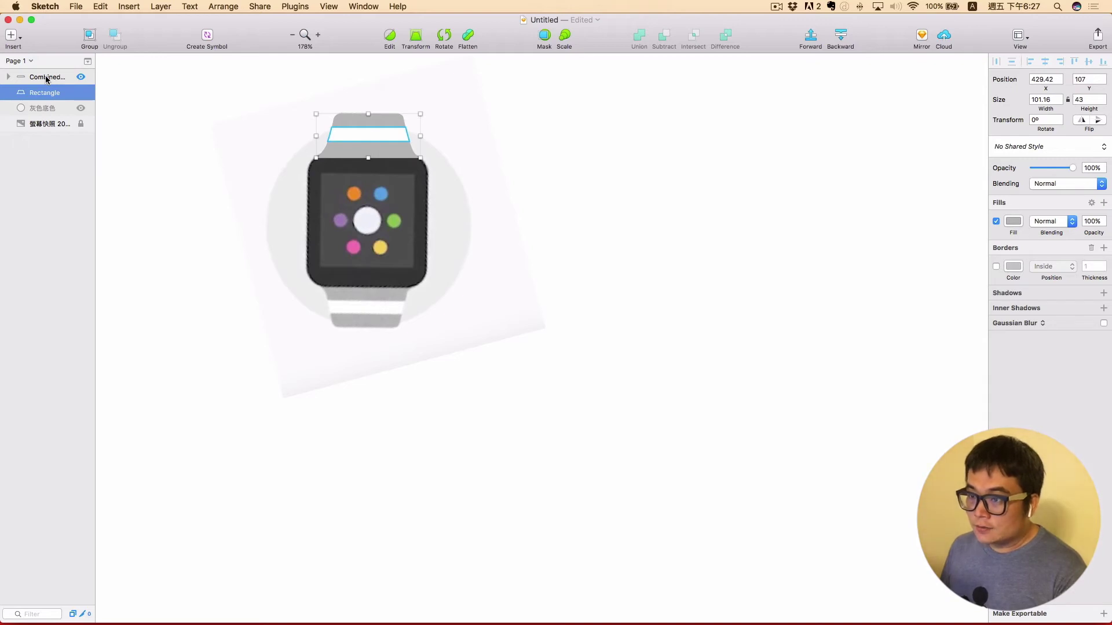
Step: Group the grey band with its white stripe and name the group 上面的錶帶
{"action": "left_click", "coordinate": [46, 77], "text": "shift"}
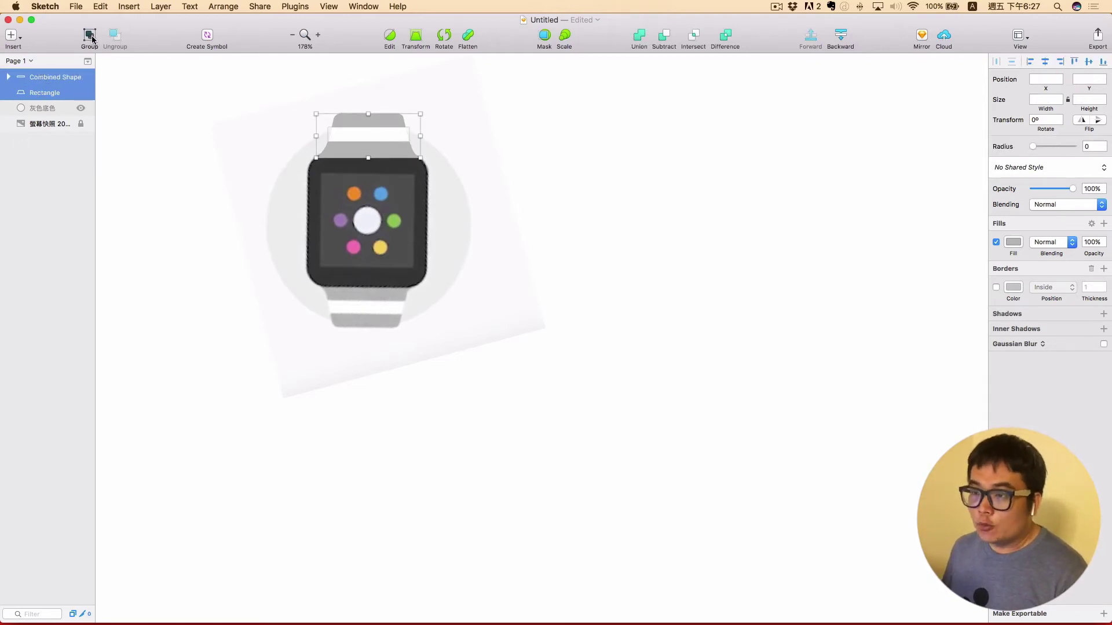
{"action": "left_click", "coordinate": [90, 37]}
{"action": "double_click", "coordinate": [38, 78]}
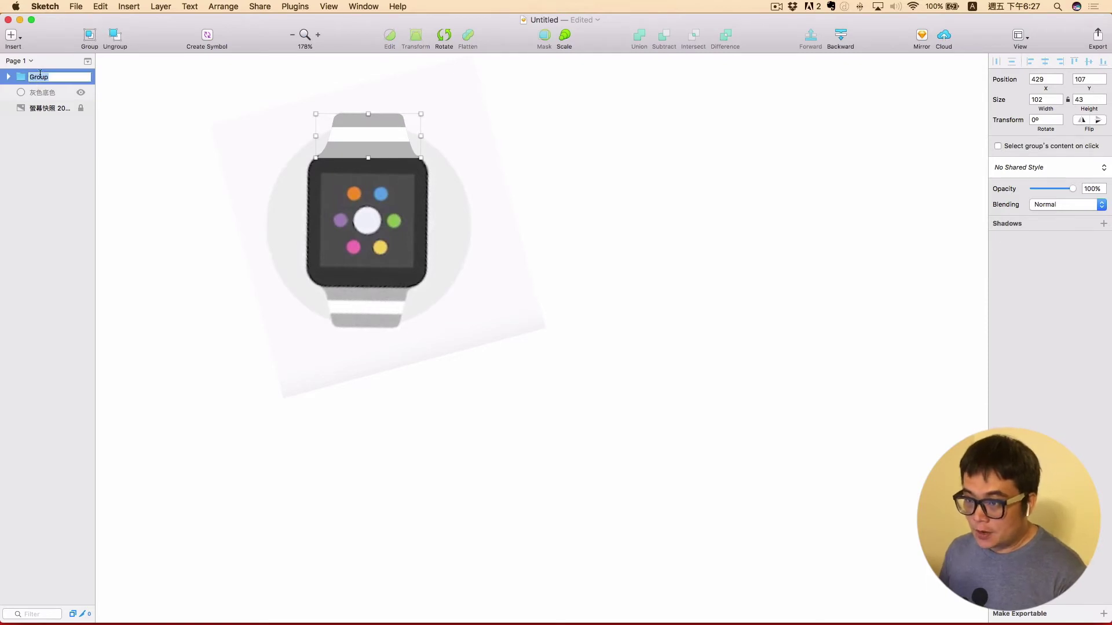
{"action": "key", "text": "ctrl+space"}
{"action": "type", "text": "上面的"}
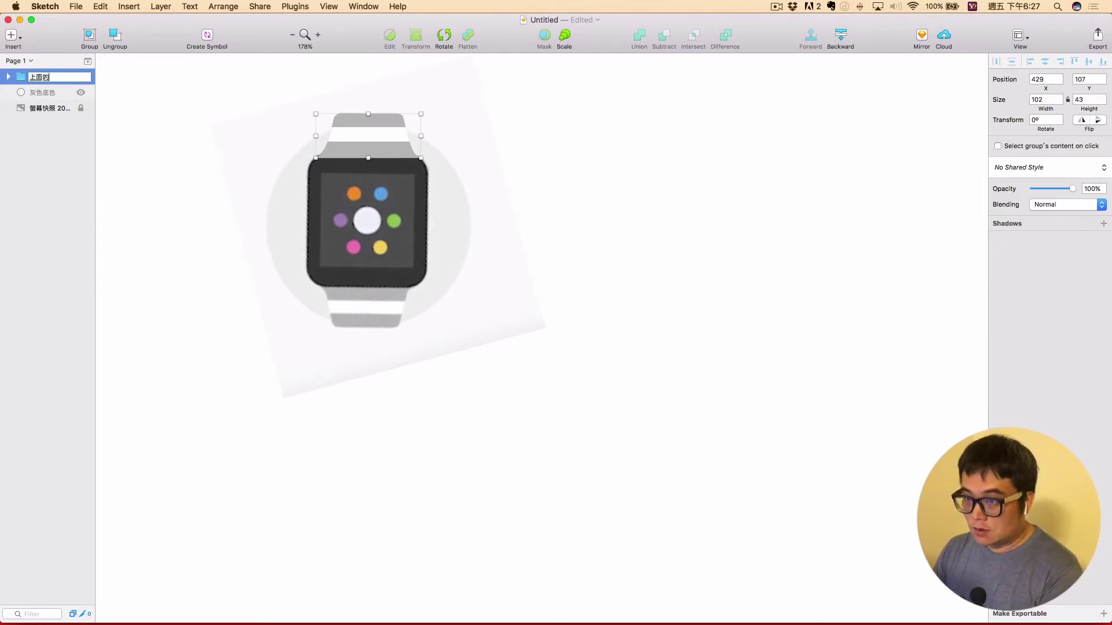
{"action": "type", "text": "錶帶"}
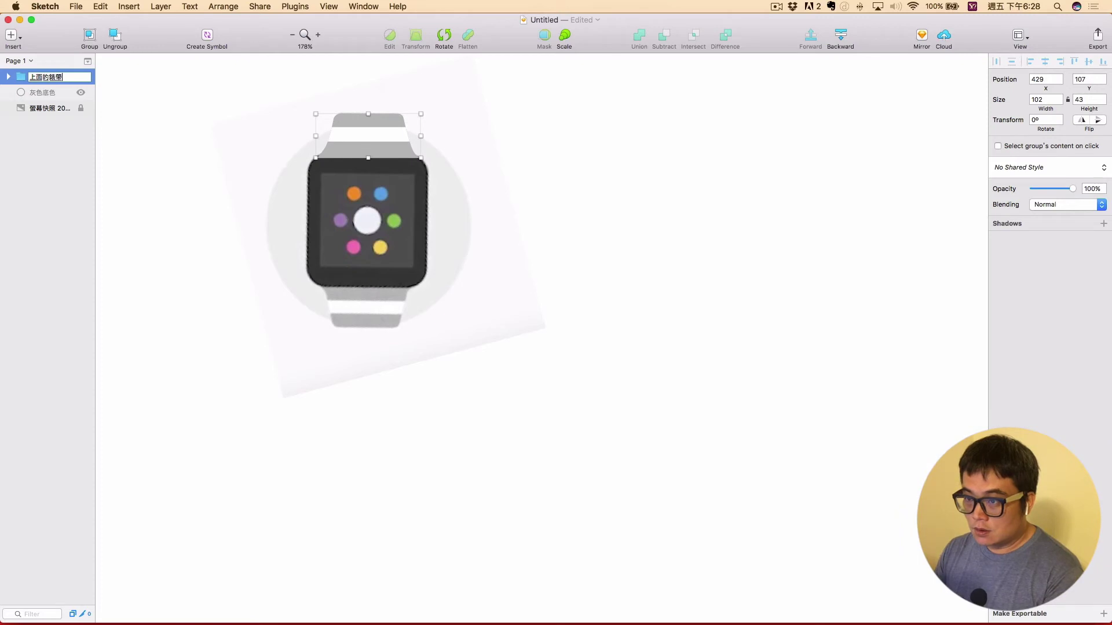
Step: Move the 上面的錶帶 group off and back, then nudge it up one pixel
{"action": "left_click", "coordinate": [458, 151]}
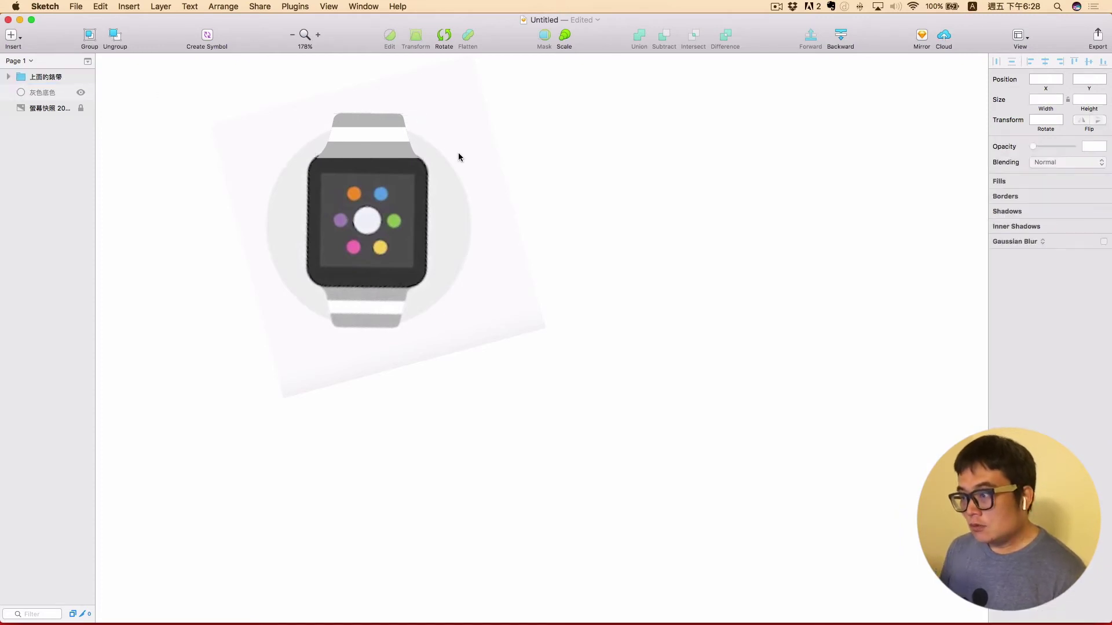
{"action": "left_click", "coordinate": [403, 149]}
{"action": "left_click_drag", "start_coordinate": [402, 150], "coordinate": [627, 146]}
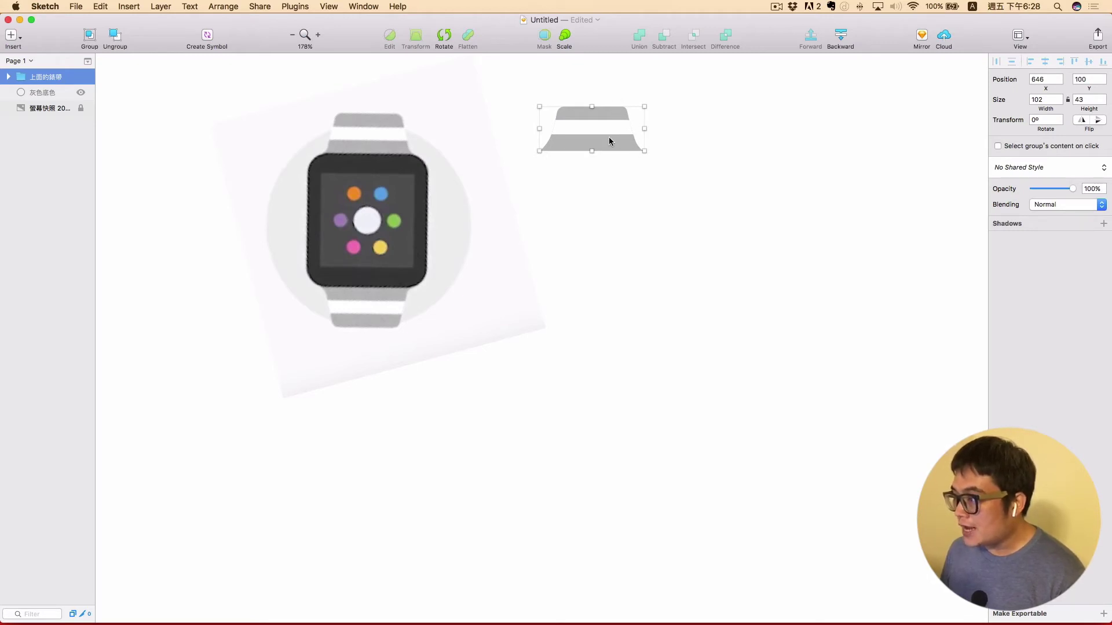
{"action": "left_click_drag", "start_coordinate": [609, 141], "coordinate": [385, 146]}
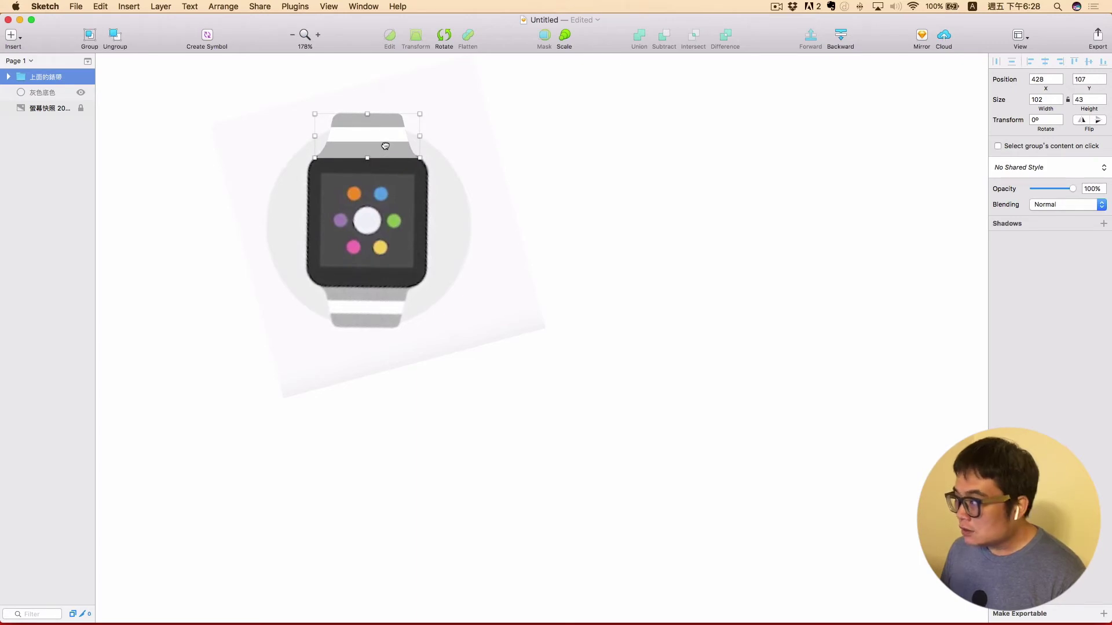
{"action": "key", "text": "Up"}
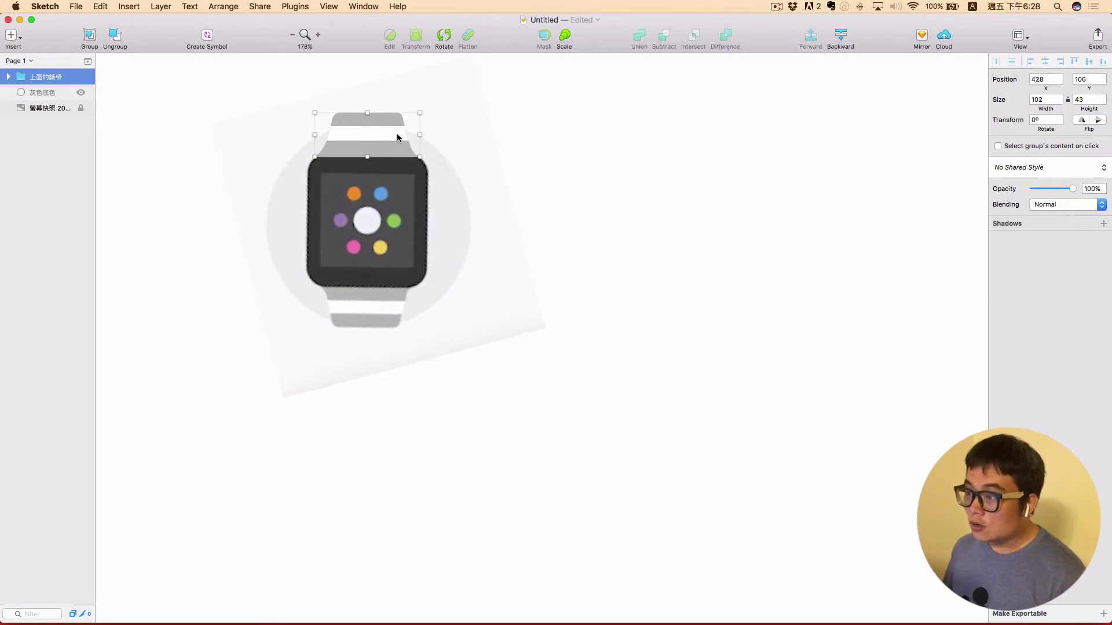
Step: Copy and paste the 上面的錶帶 group in place, hide one copy, and select the other
{"action": "left_click", "coordinate": [471, 137]}
{"action": "left_click", "coordinate": [411, 121]}
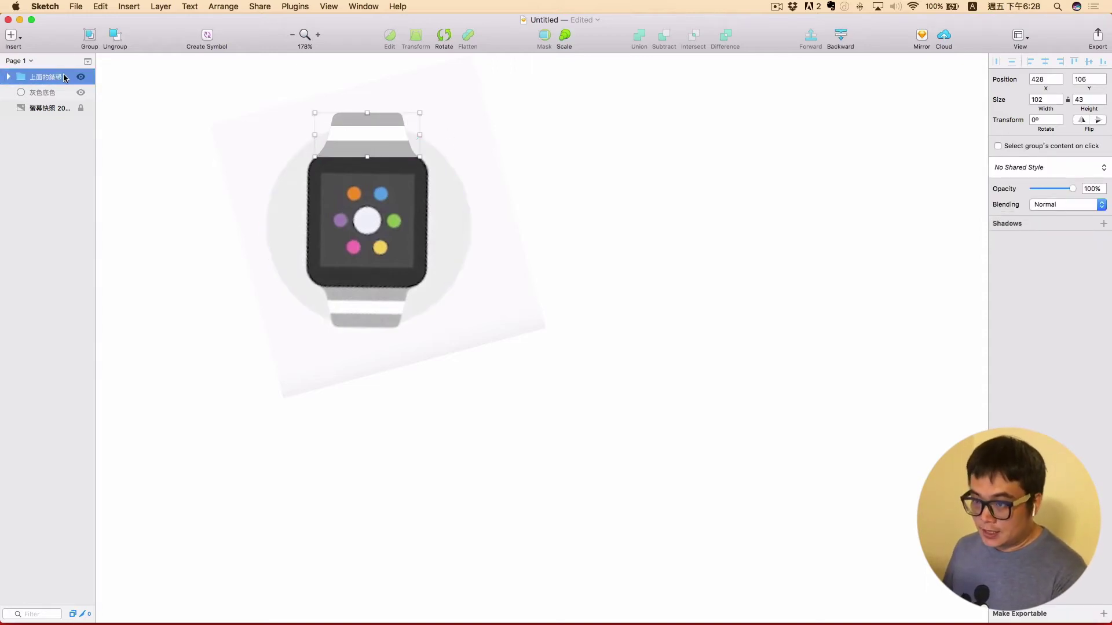
{"action": "key", "text": "super+c"}
{"action": "key", "text": "super+v"}
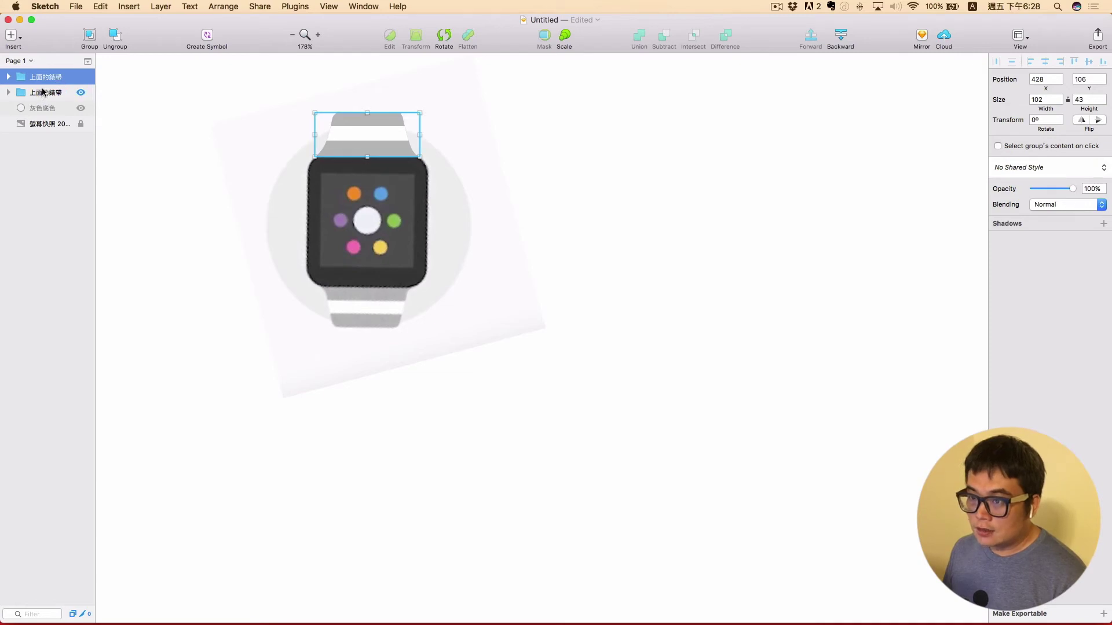
{"action": "left_click", "coordinate": [81, 78]}
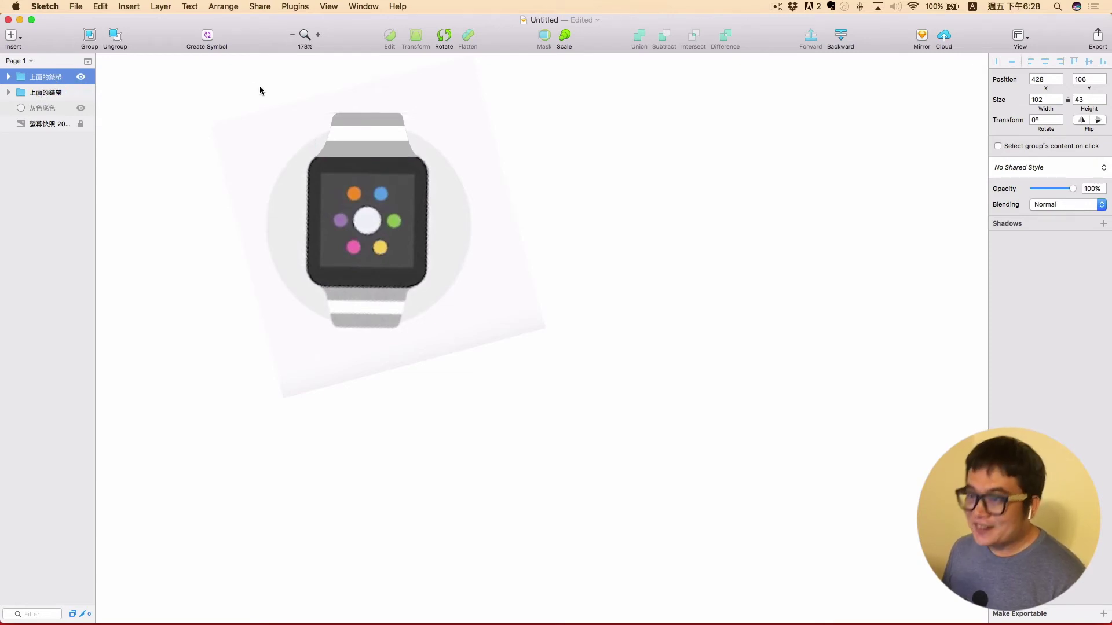
{"action": "left_click", "coordinate": [50, 94]}
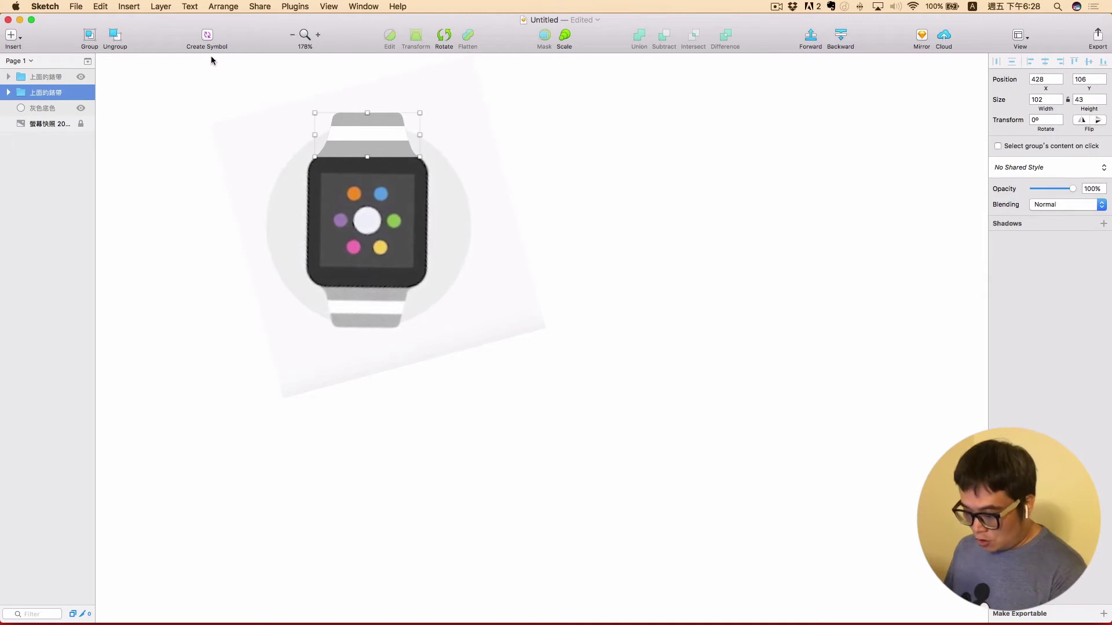
Step: Draw a rectangle over the strap's left side and group it with the strap
{"action": "key", "text": "r"}
{"action": "left_click_drag", "start_coordinate": [363, 152], "coordinate": [380, 172]}
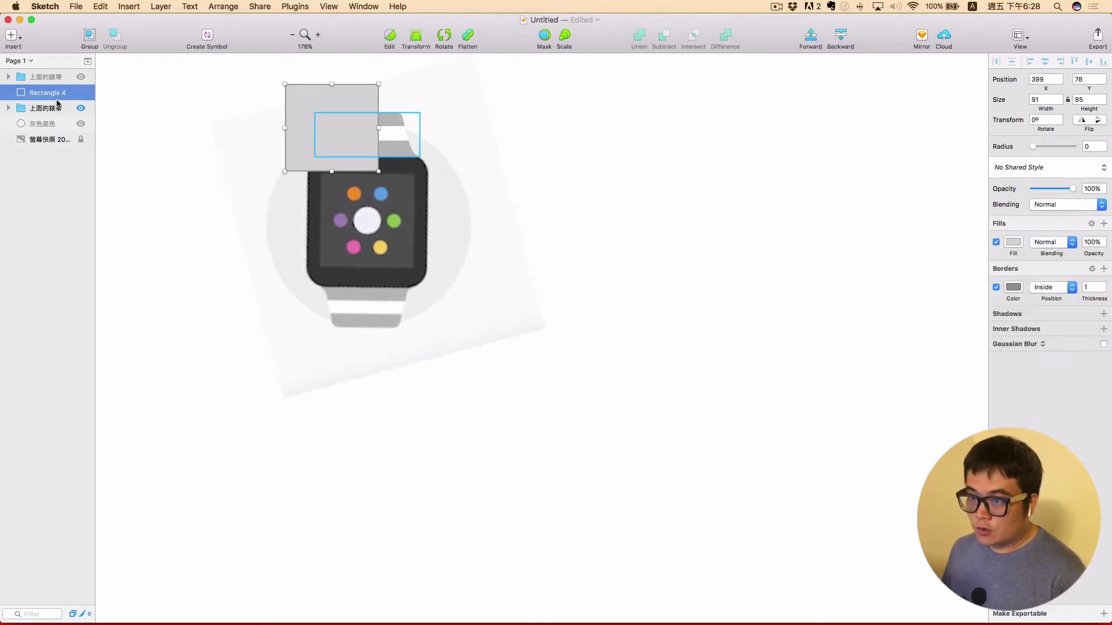
{"action": "left_click_drag", "start_coordinate": [76, 93], "coordinate": [72, 118]}
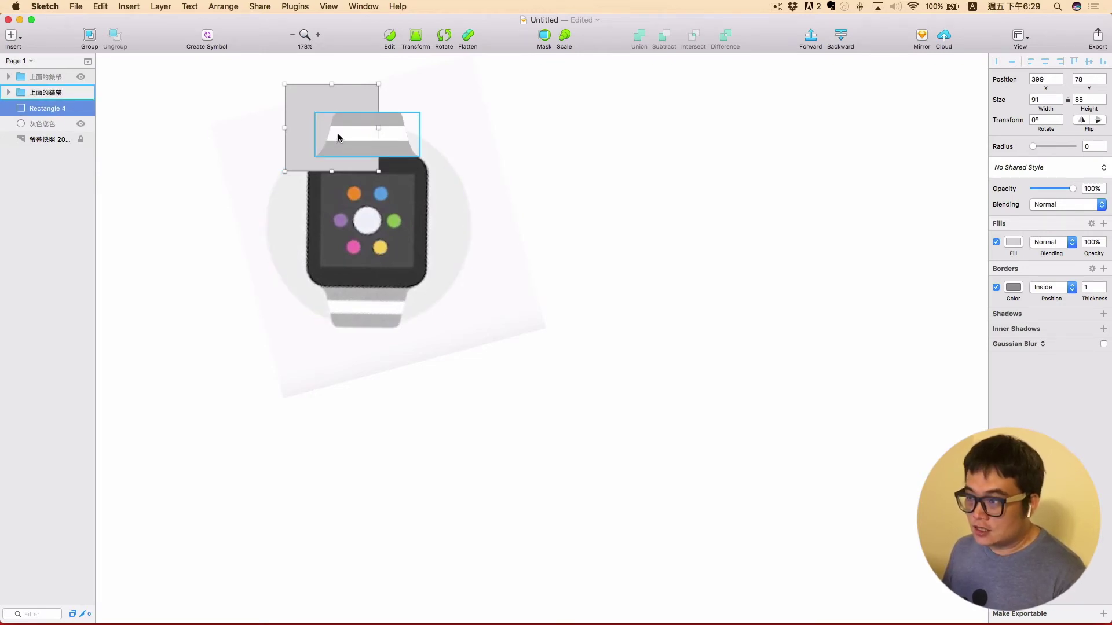
{"action": "left_click", "coordinate": [60, 94], "text": "shift"}
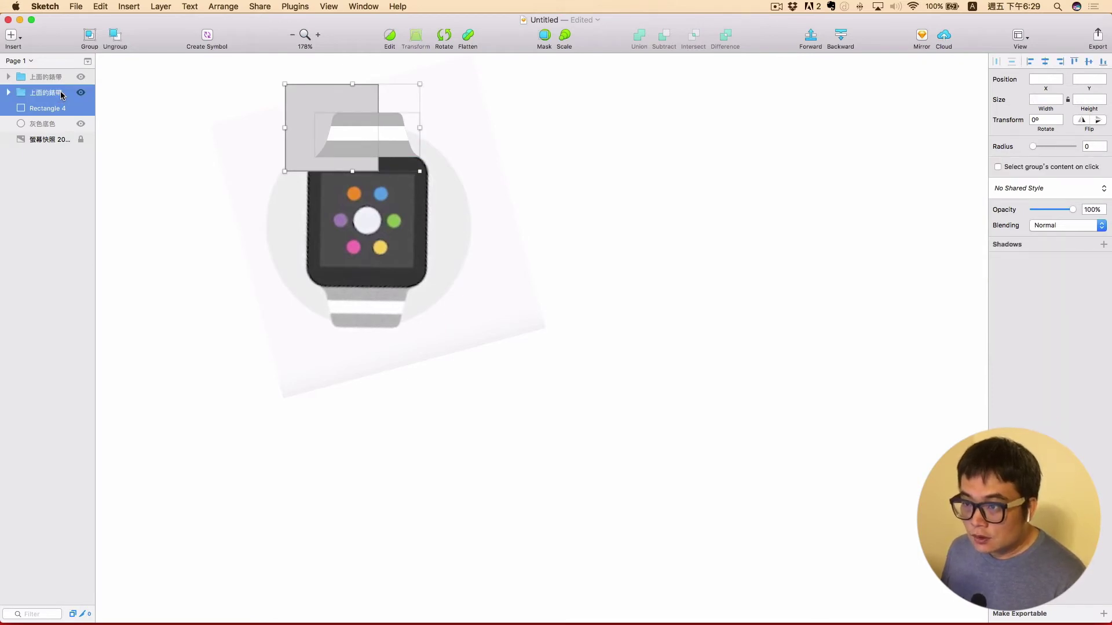
{"action": "left_click", "coordinate": [89, 36]}
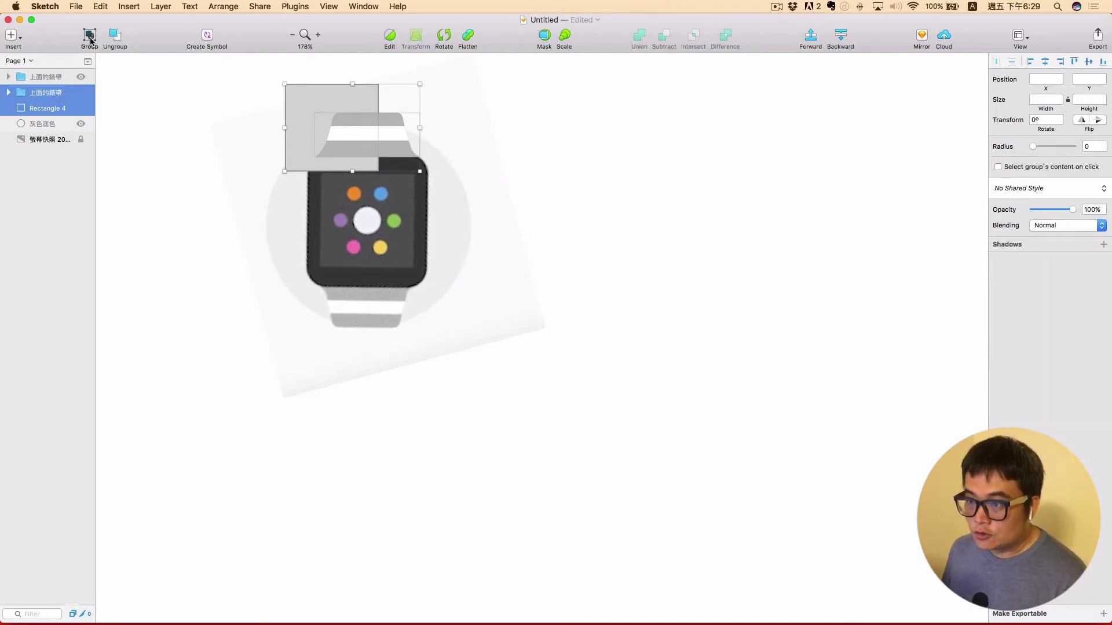
Step: Turn the rectangle into a mask at 0% opacity and select the masked group
{"action": "left_click", "coordinate": [8, 92]}
{"action": "left_click", "coordinate": [49, 125]}
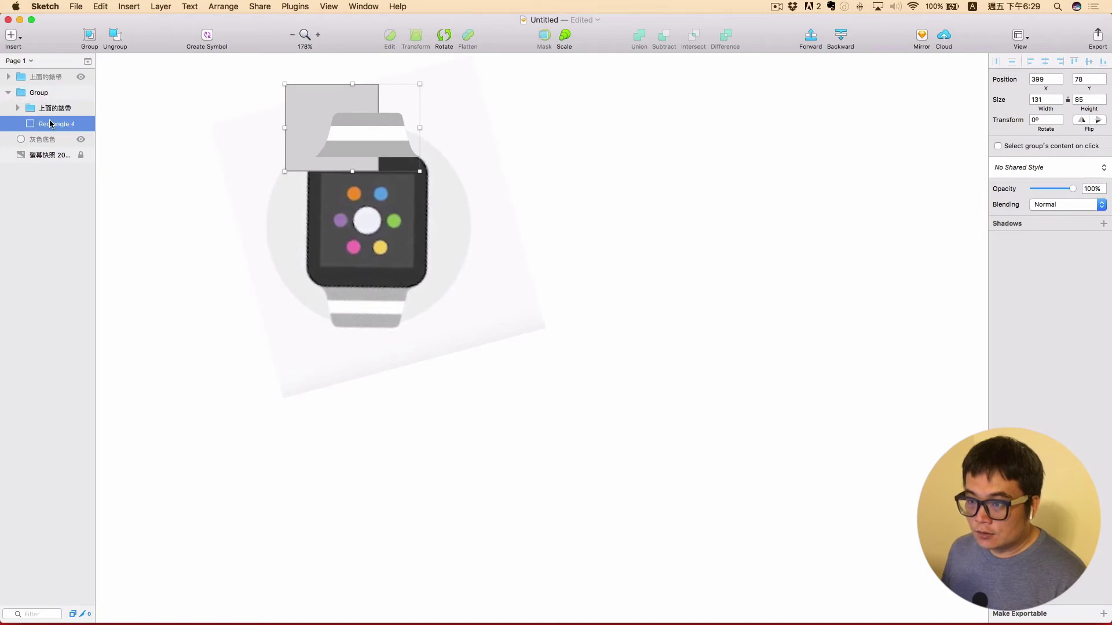
{"action": "right_click", "coordinate": [54, 122]}
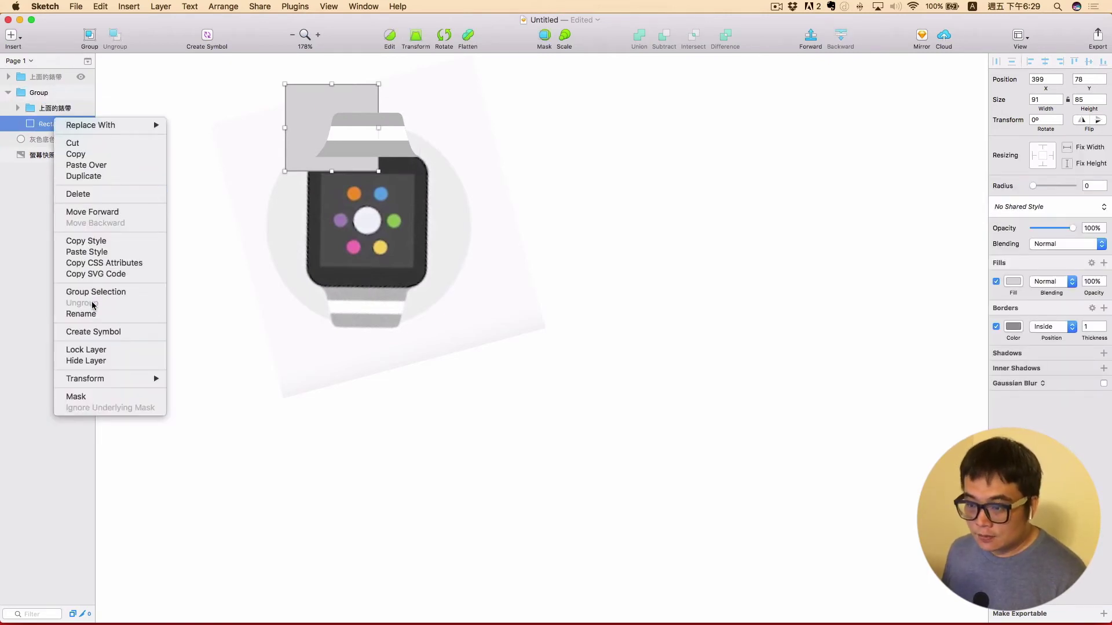
{"action": "left_click", "coordinate": [93, 397]}
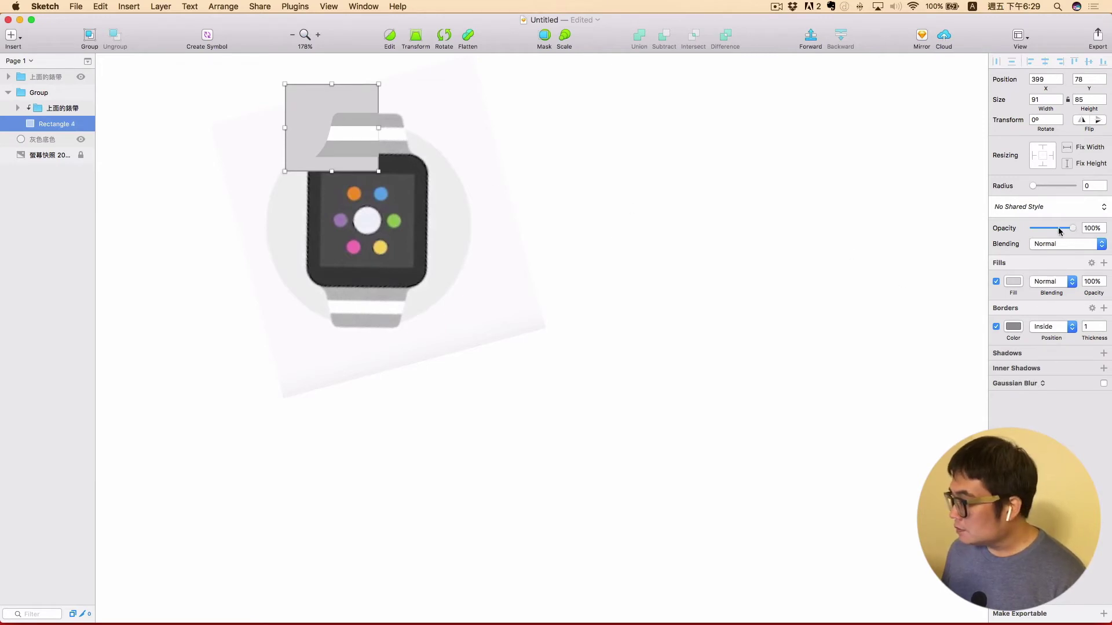
{"action": "left_click_drag", "start_coordinate": [1057, 228], "coordinate": [962, 228]}
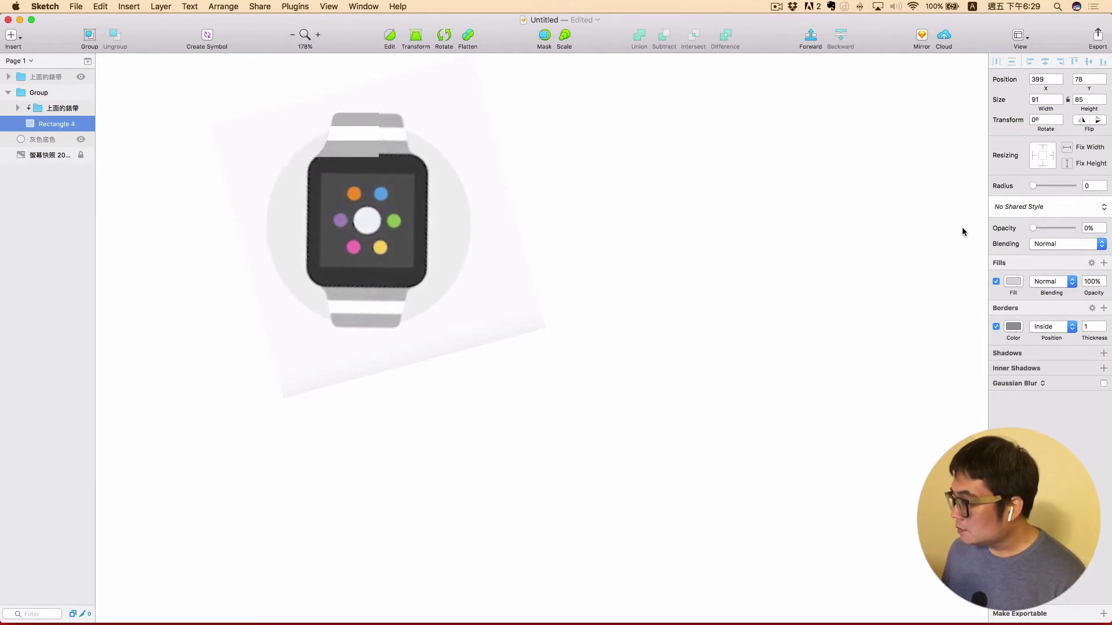
{"action": "left_click", "coordinate": [7, 93]}
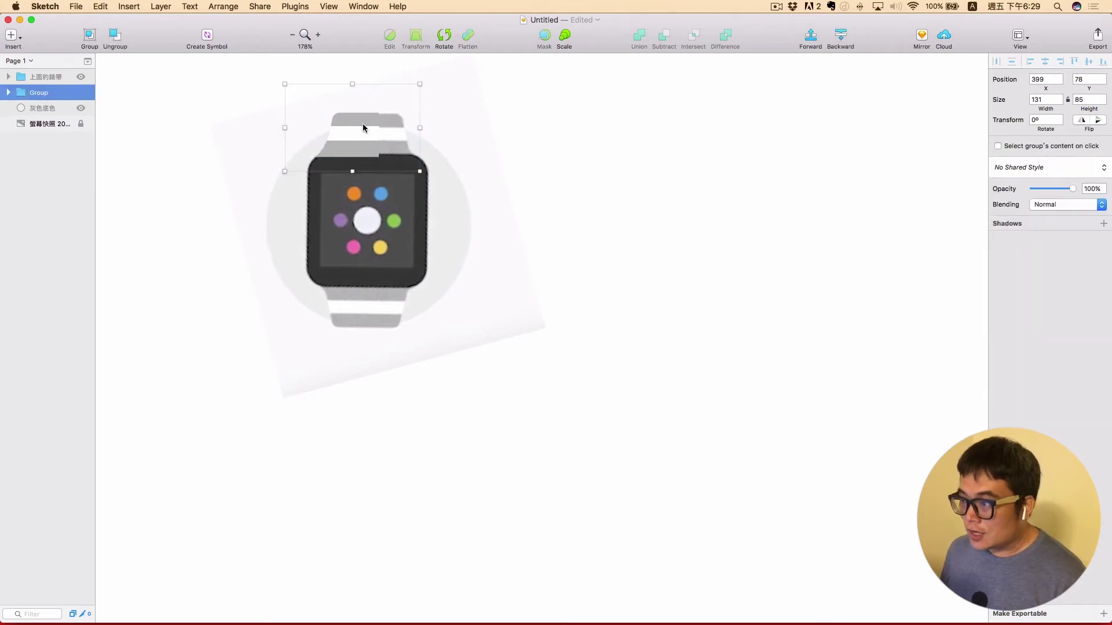
{"action": "left_click_drag", "start_coordinate": [362, 127], "coordinate": [560, 133]}
{"action": "key", "text": "super+z"}
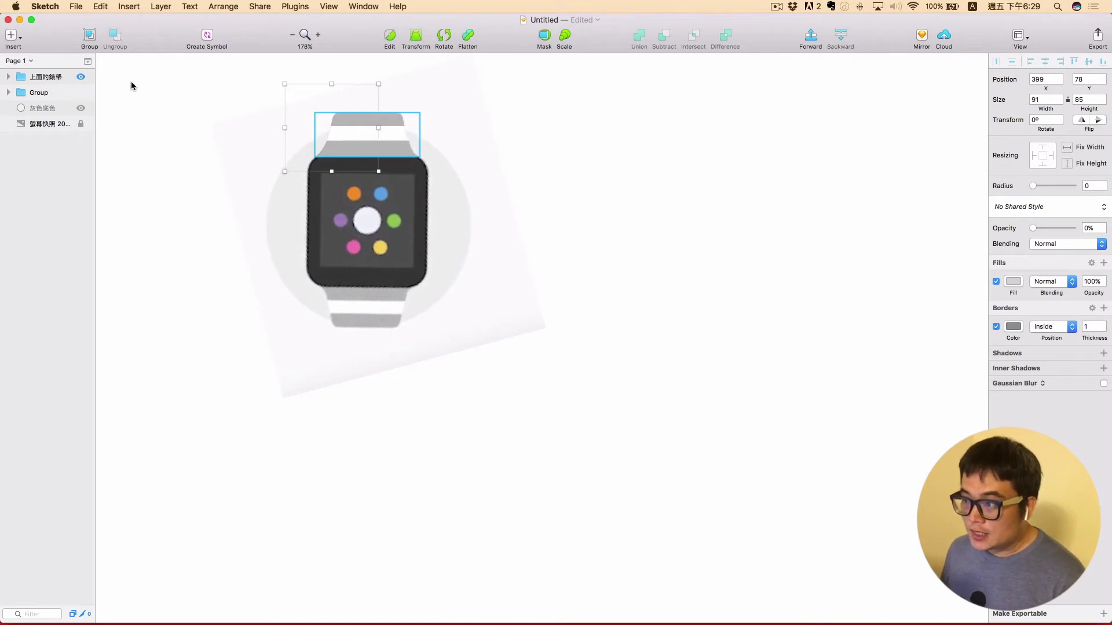
{"action": "left_click", "coordinate": [51, 77]}
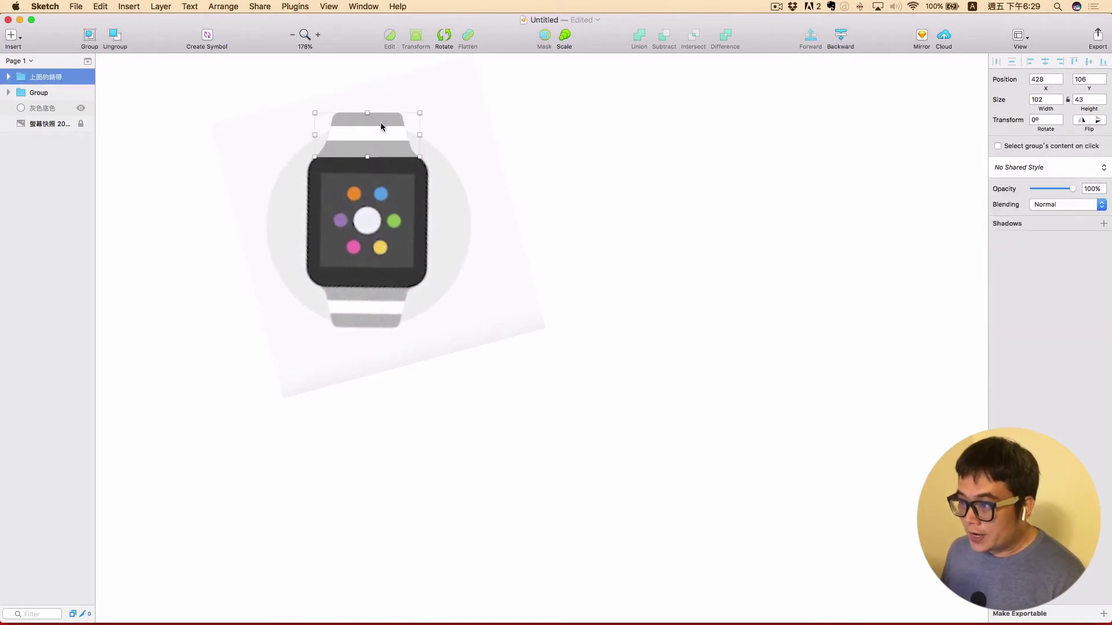
{"action": "left_click_drag", "start_coordinate": [380, 122], "coordinate": [551, 128]}
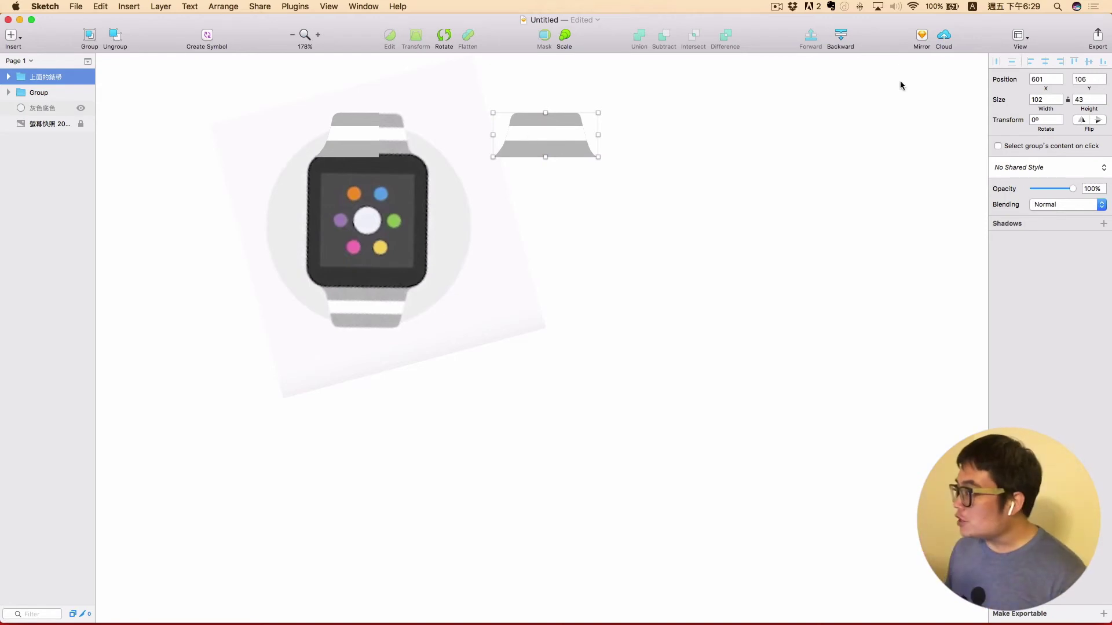
{"action": "left_click", "coordinate": [1082, 120]}
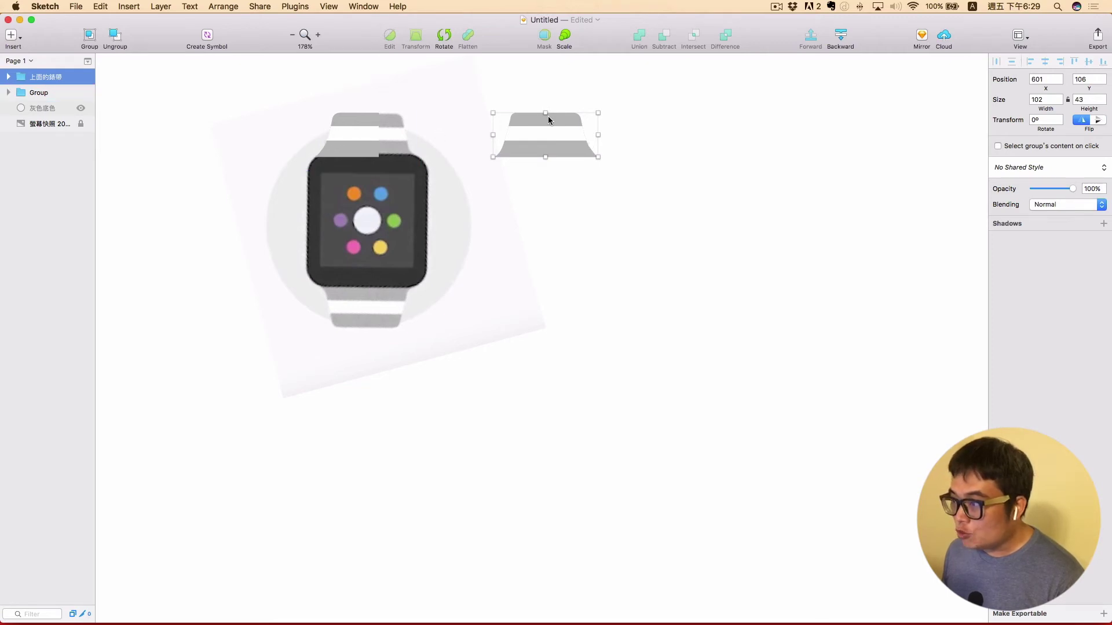
{"action": "left_click_drag", "start_coordinate": [554, 129], "coordinate": [375, 127]}
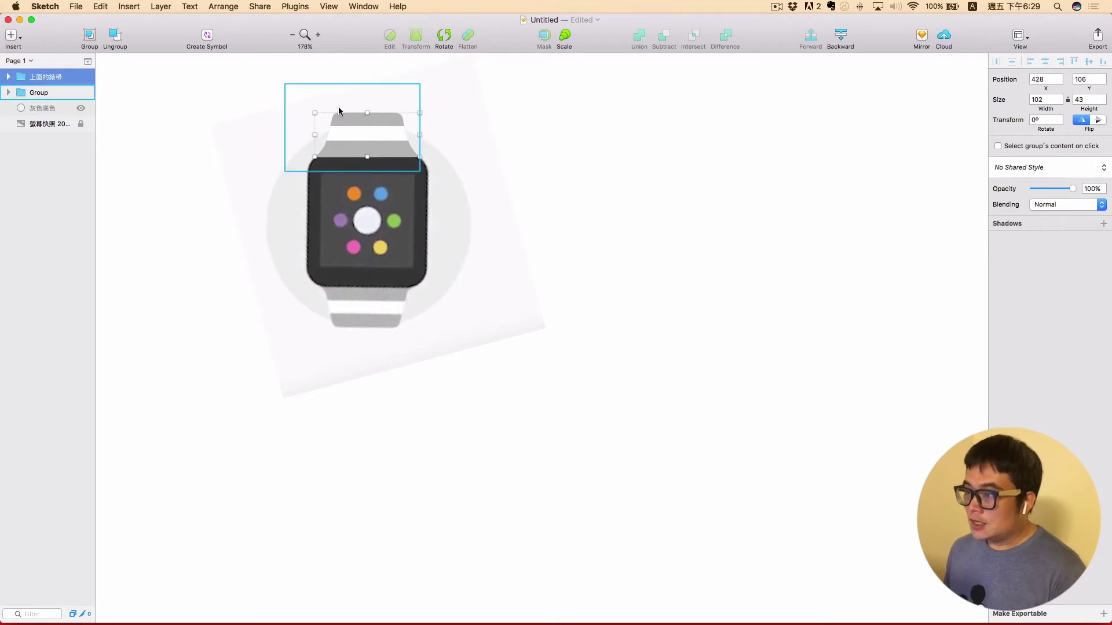
{"action": "left_click", "coordinate": [57, 94], "text": "shift"}
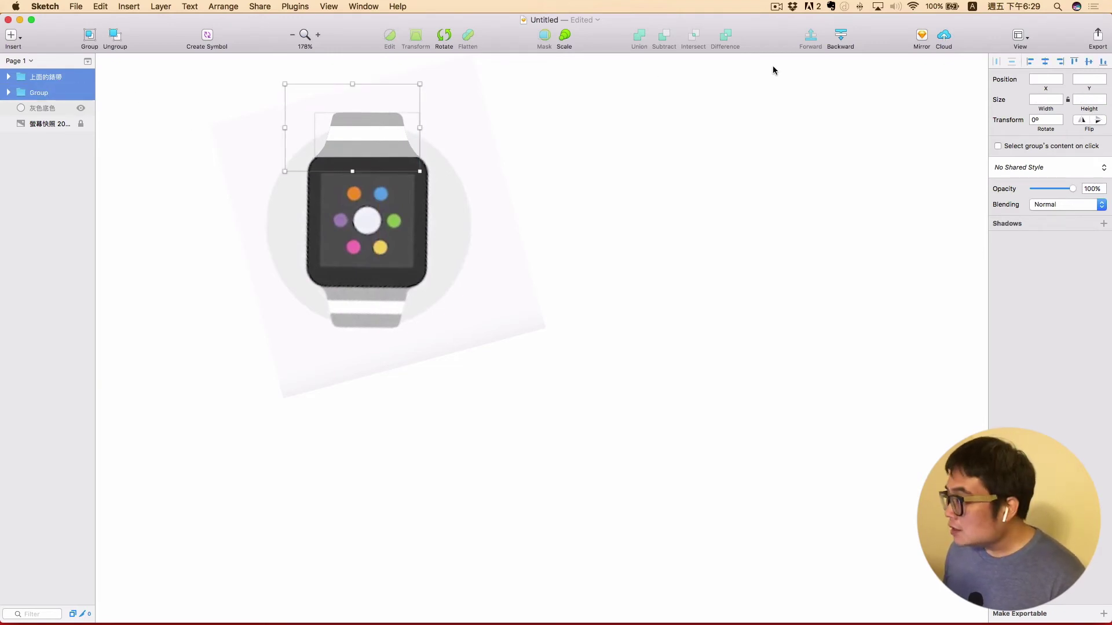
{"action": "left_click", "coordinate": [1089, 62]}
{"action": "key", "text": "super+z"}
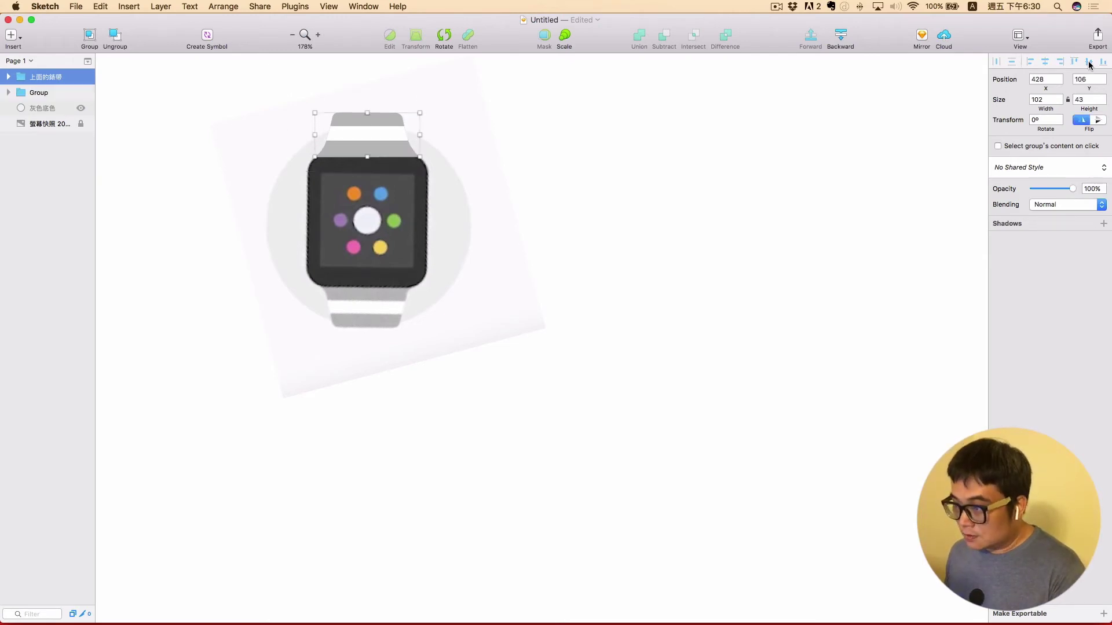
{"action": "left_click", "coordinate": [528, 134]}
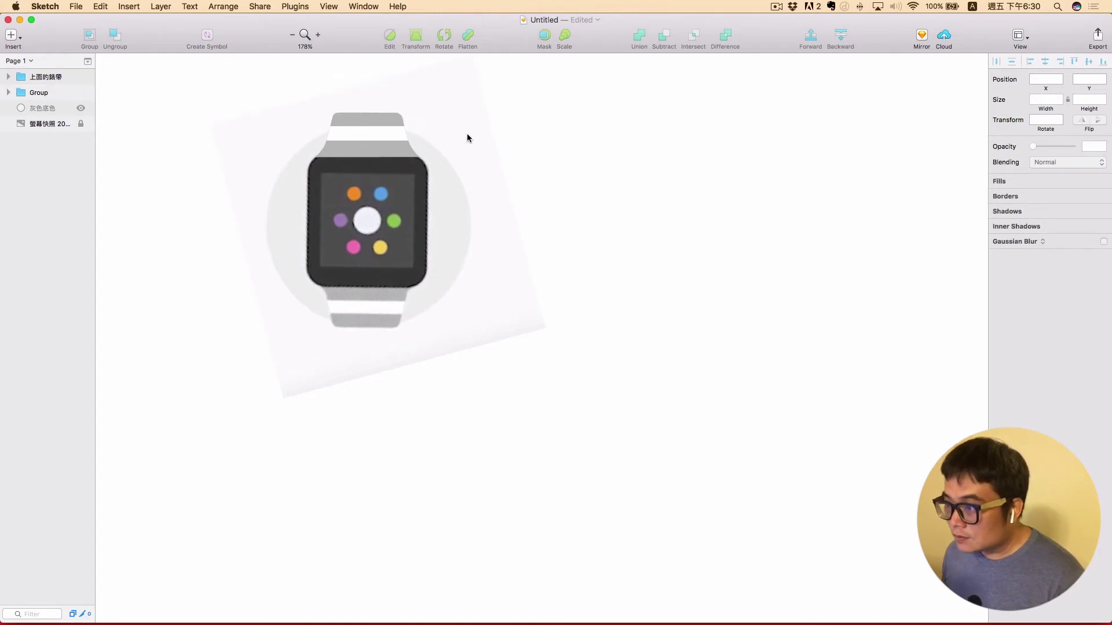
{"action": "scroll", "coordinate": [467, 133], "scroll_direction": "up", "scroll_amount": 3}
{"action": "scroll", "coordinate": [478, 111], "scroll_direction": "up", "scroll_amount": 3}
{"action": "scroll", "coordinate": [478, 111], "scroll_direction": "up", "scroll_amount": 2}
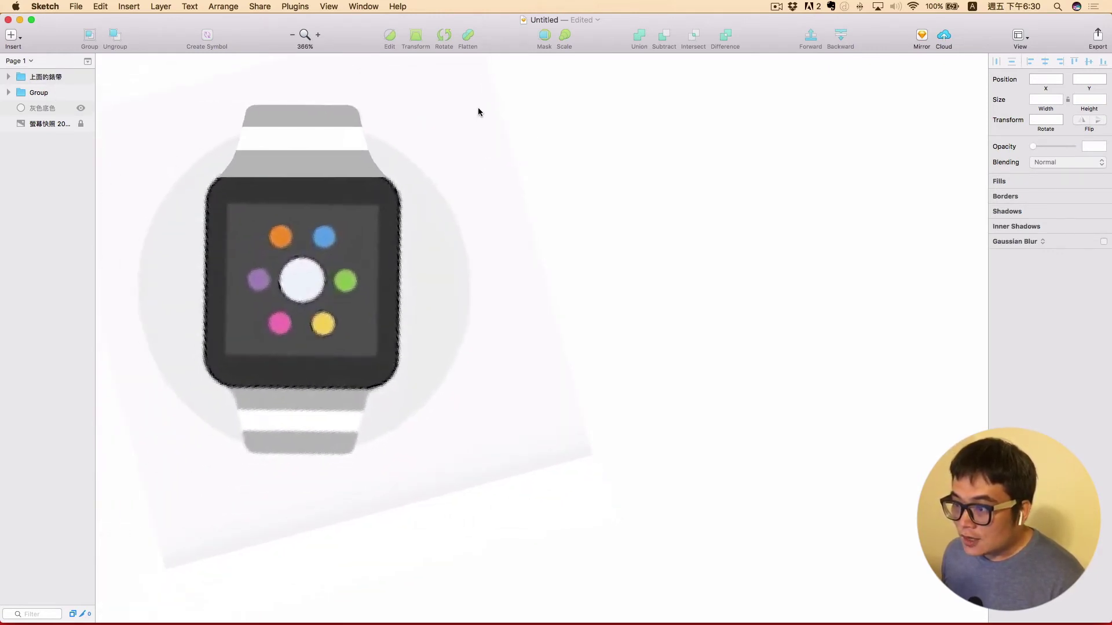
Step: Group the strap layers together and name the group 上面的錶帶
{"action": "left_click", "coordinate": [62, 77]}
{"action": "left_click", "coordinate": [63, 93], "text": "shift"}
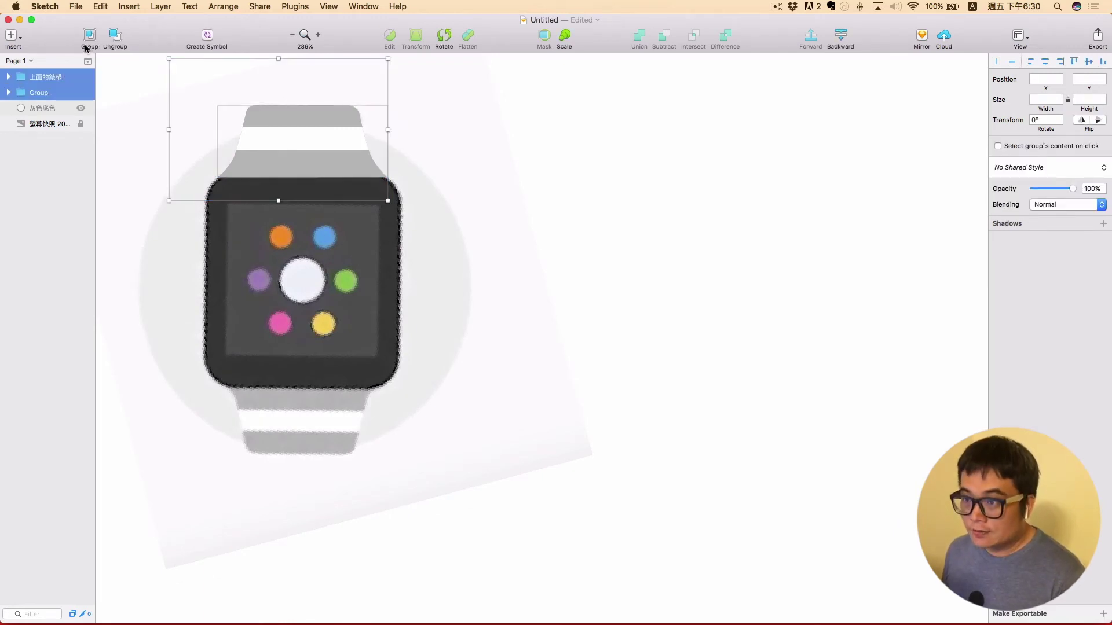
{"action": "left_click", "coordinate": [89, 38]}
{"action": "double_click", "coordinate": [42, 77]}
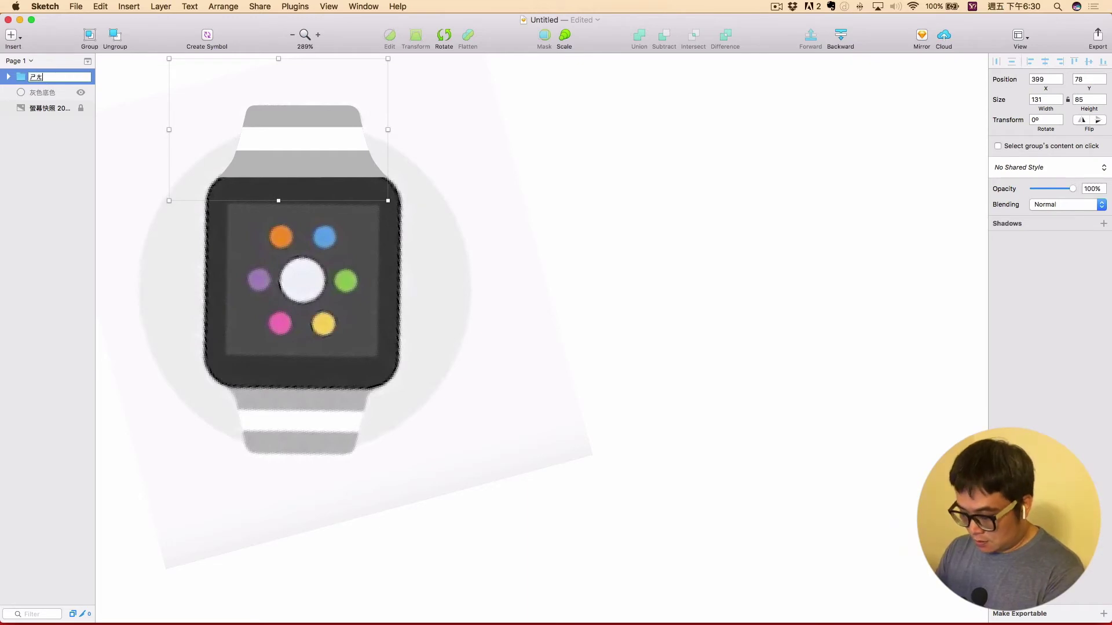
{"action": "type", "text": "上面"}
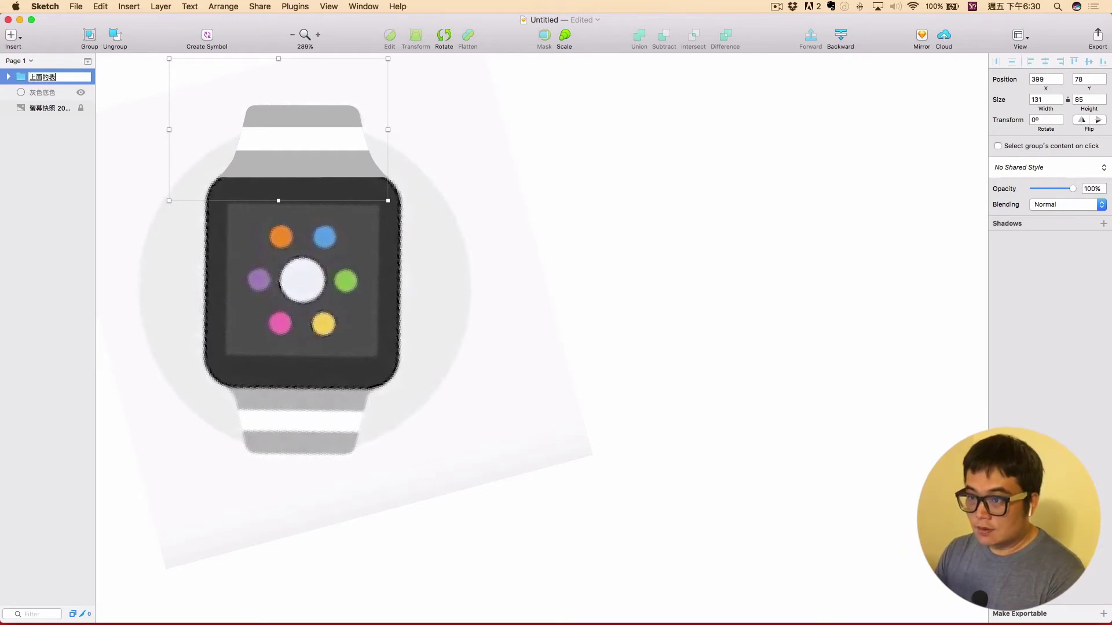
{"action": "type", "text": "的錶帶"}
{"action": "key", "text": "Return"}
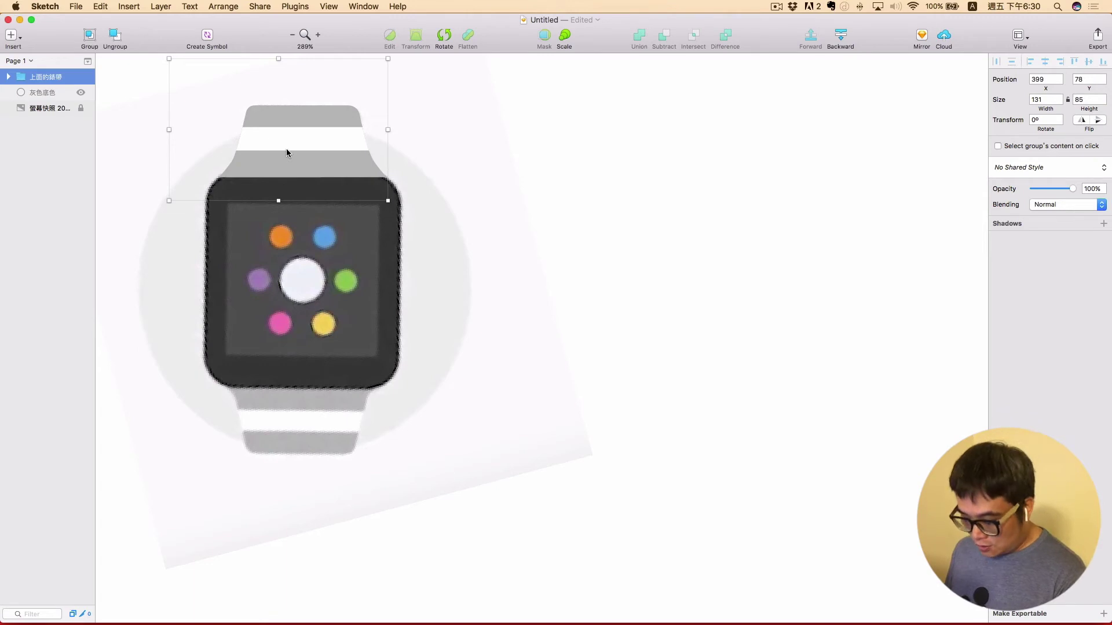
Step: Duplicate the strap group, flip it vertically, and place it on the bottom band
{"action": "left_click_drag", "start_coordinate": [286, 150], "coordinate": [534, 156]}
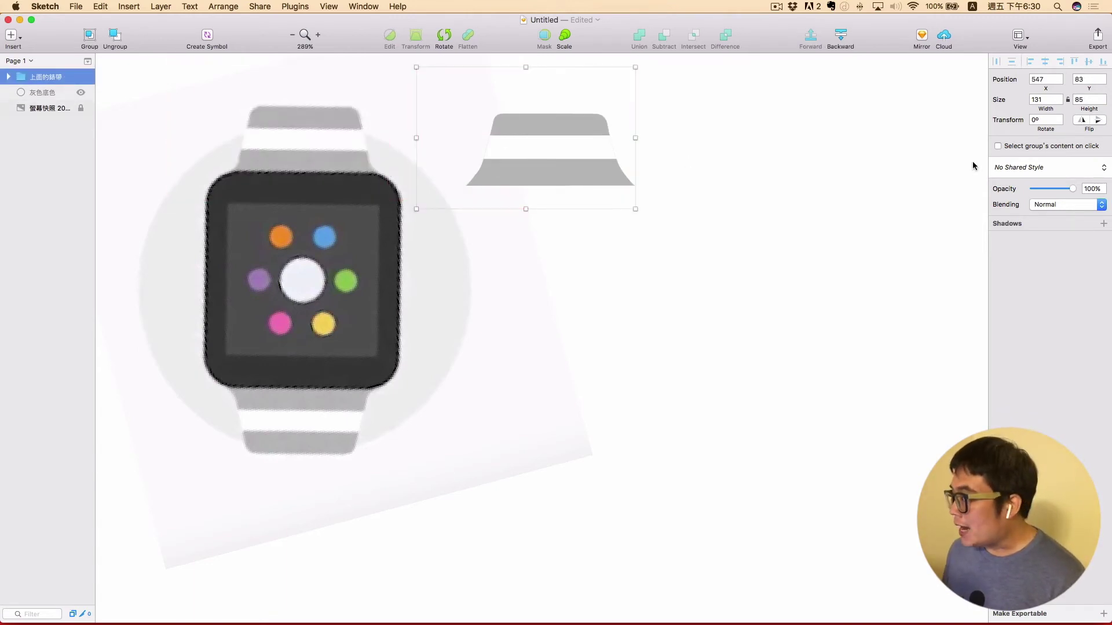
{"action": "left_click", "coordinate": [1098, 122]}
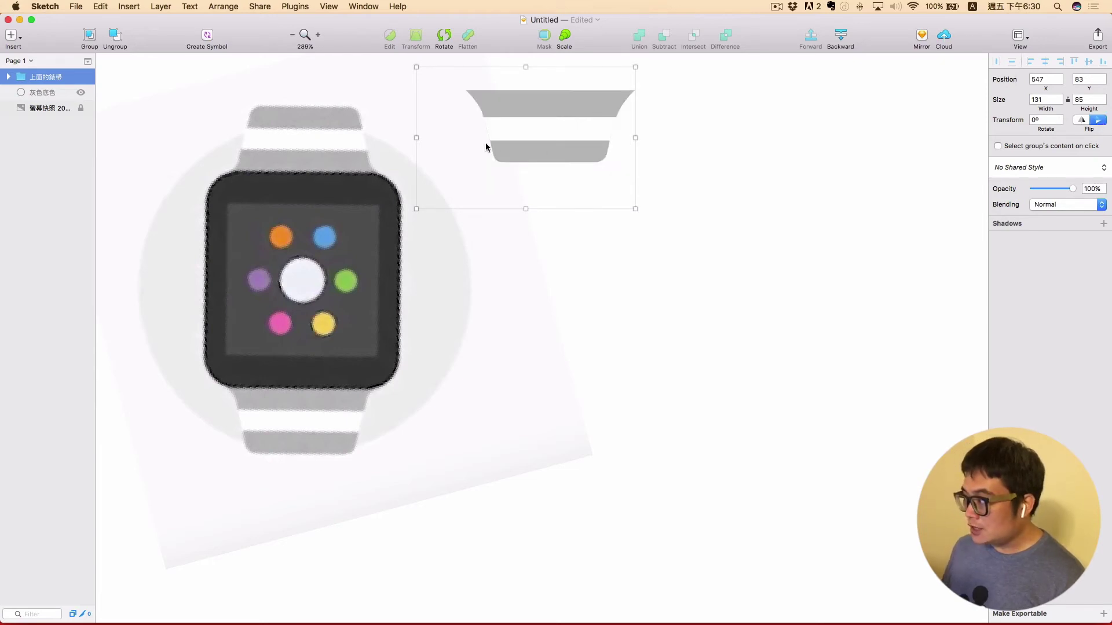
{"action": "mouse_move", "coordinate": [552, 130]}
{"action": "left_mouse_down"}
{"action": "mouse_move", "coordinate": [318, 424]}
{"action": "mouse_move", "coordinate": [304, 421]}
{"action": "left_mouse_up"}
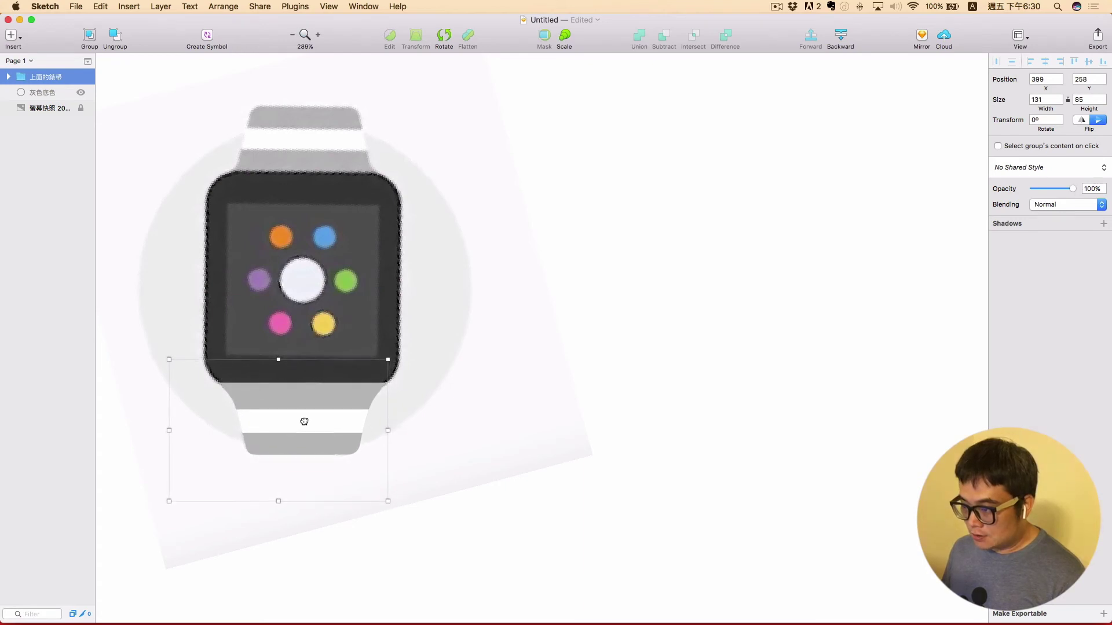
{"action": "left_click_drag", "start_coordinate": [304, 420], "coordinate": [304, 420]}
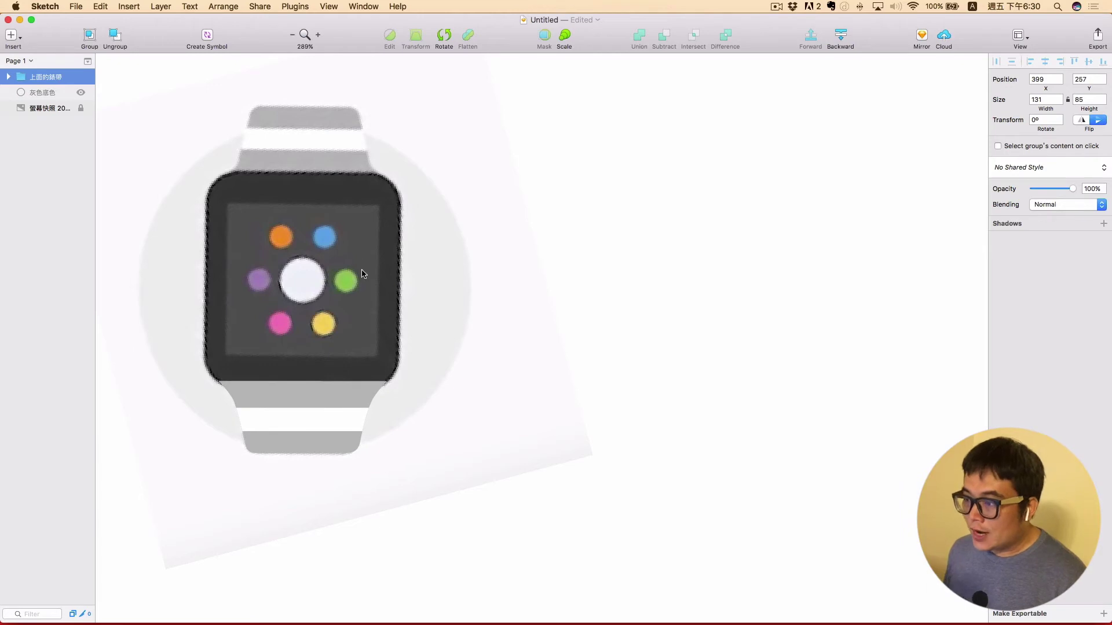
{"action": "left_click", "coordinate": [80, 78]}
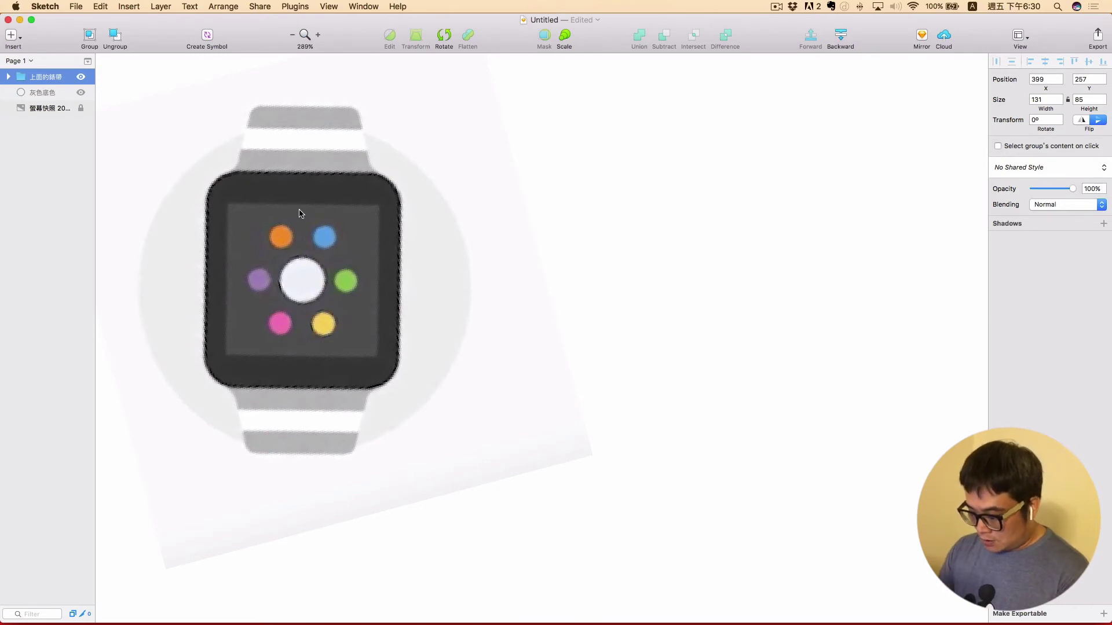
Step: Draw a rectangle over the watch case, round its corners, and move it aside
{"action": "key", "text": "r"}
{"action": "mouse_move", "coordinate": [204, 172]}
{"action": "left_mouse_down"}
{"action": "mouse_move", "coordinate": [387, 297]}
{"action": "mouse_move", "coordinate": [399, 389]}
{"action": "left_mouse_up"}
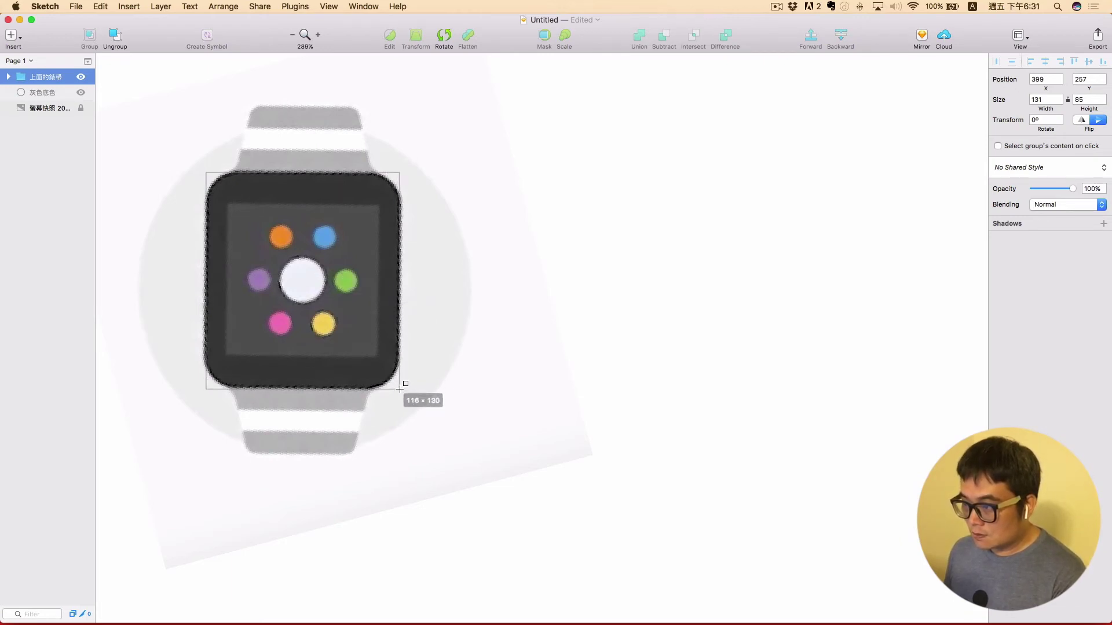
{"action": "left_click_drag", "start_coordinate": [400, 389], "coordinate": [398, 388]}
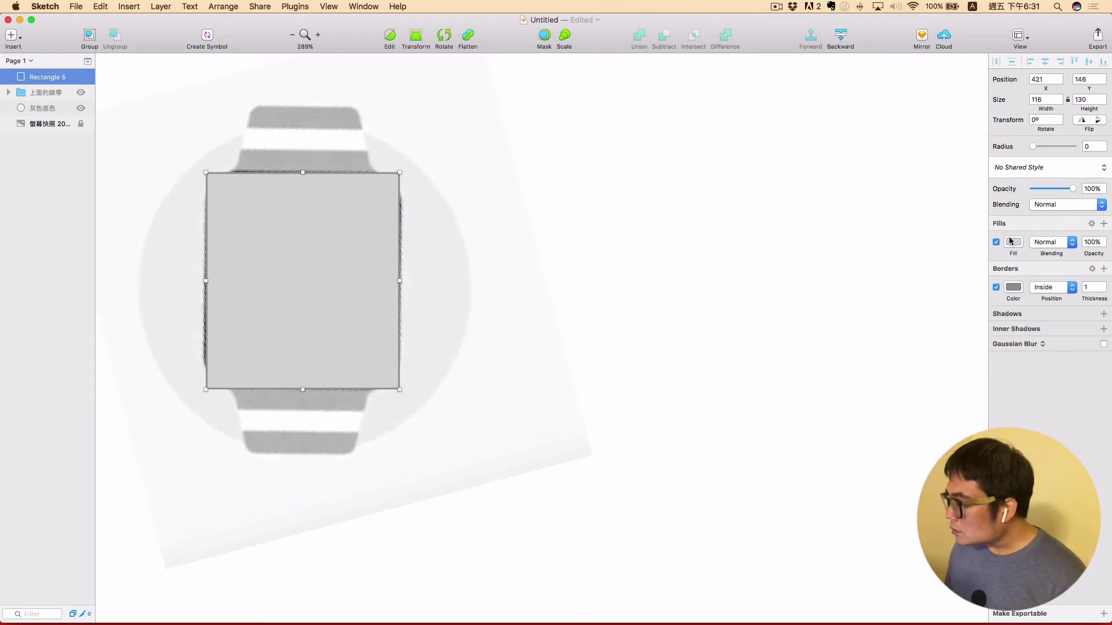
{"action": "left_click_drag", "start_coordinate": [1036, 148], "coordinate": [1052, 150]}
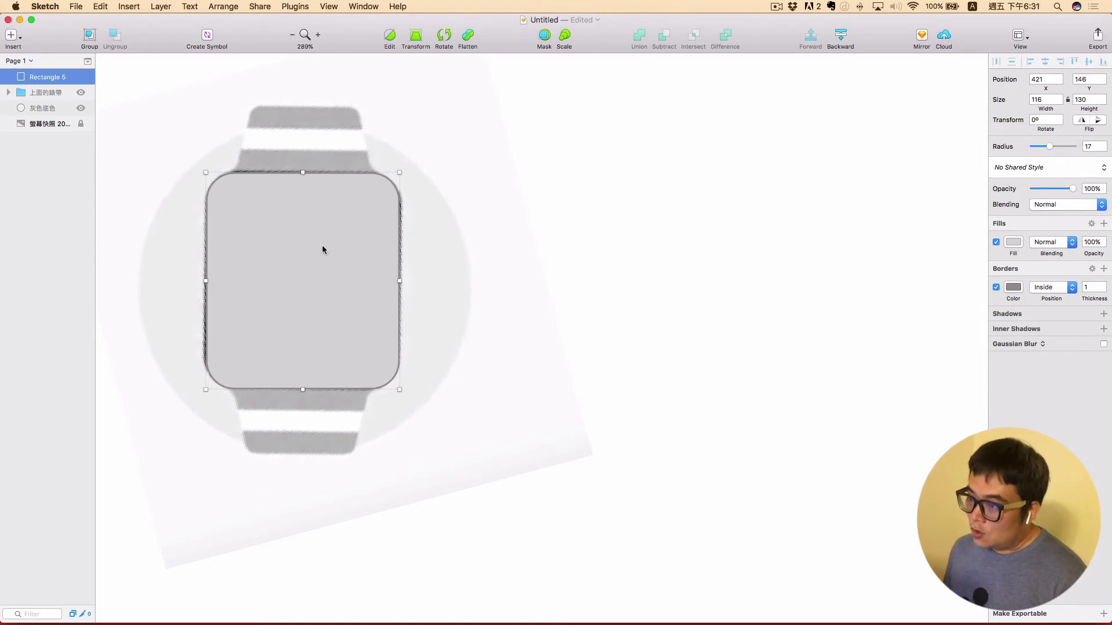
{"action": "left_click_drag", "start_coordinate": [322, 250], "coordinate": [584, 215]}
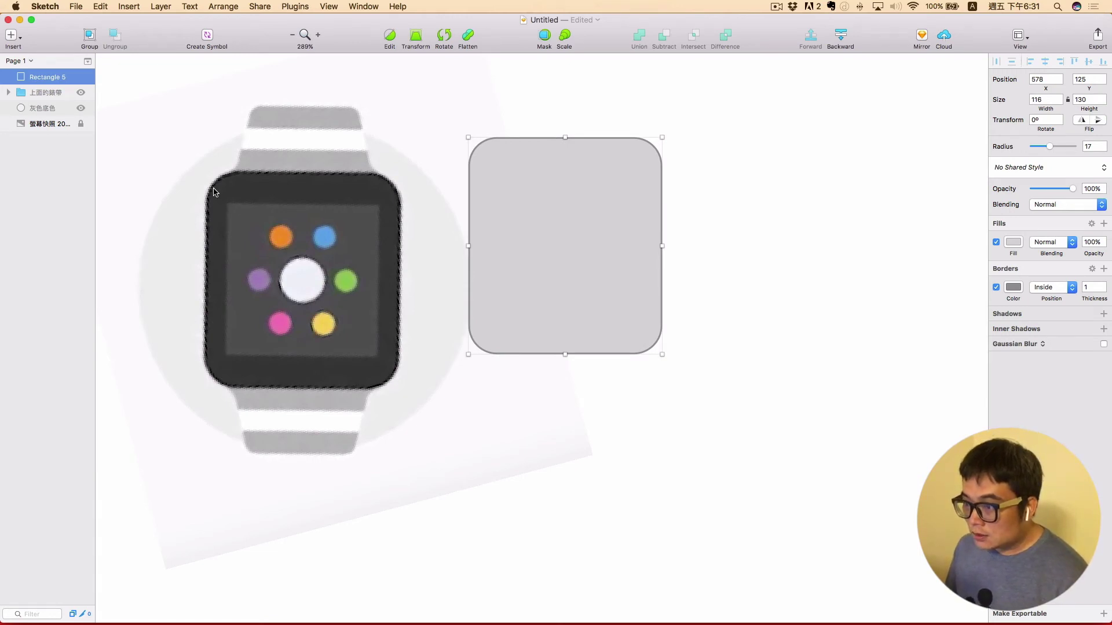
Step: Give the rectangle an outside border coloured with the watch's sampled dark edge
{"action": "left_click", "coordinate": [1051, 288]}
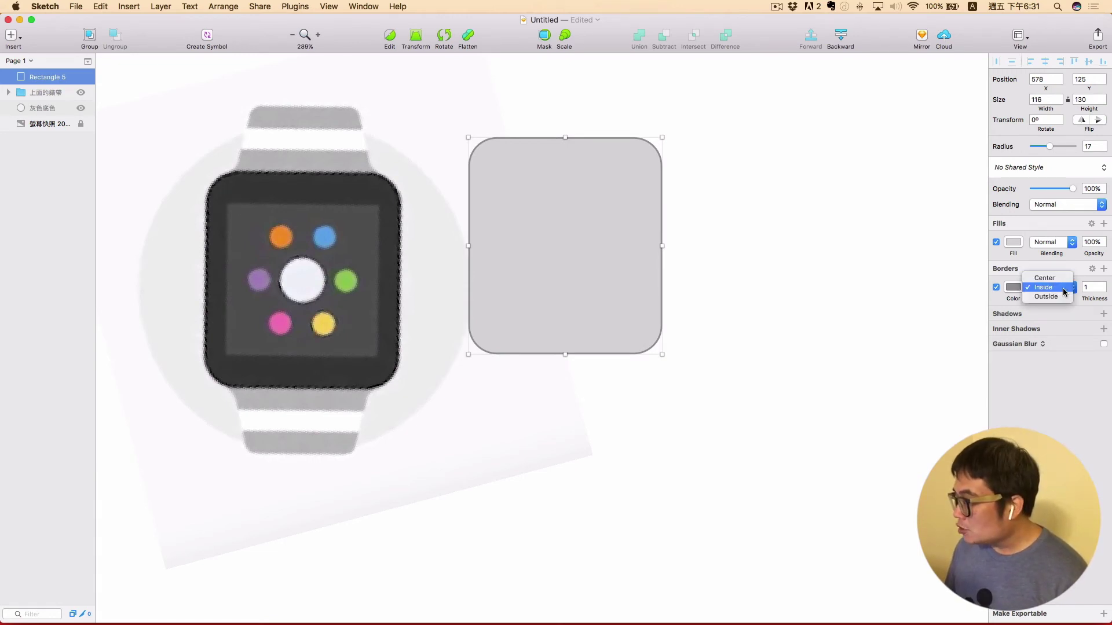
{"action": "left_click", "coordinate": [1048, 299]}
{"action": "left_click", "coordinate": [1015, 289]}
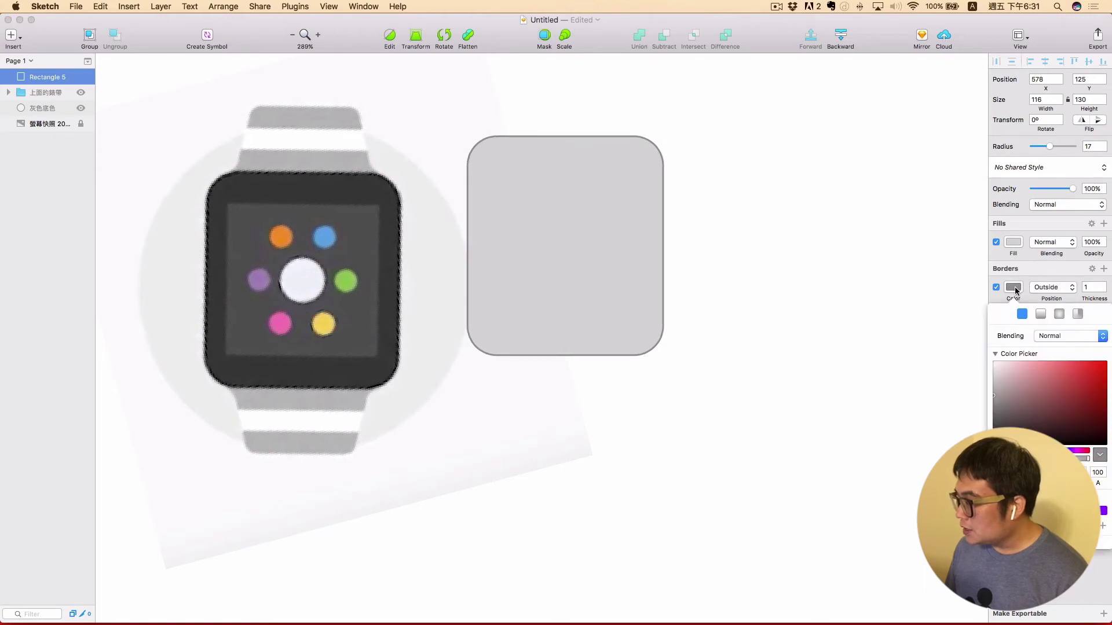
{"action": "left_click", "coordinate": [1000, 456]}
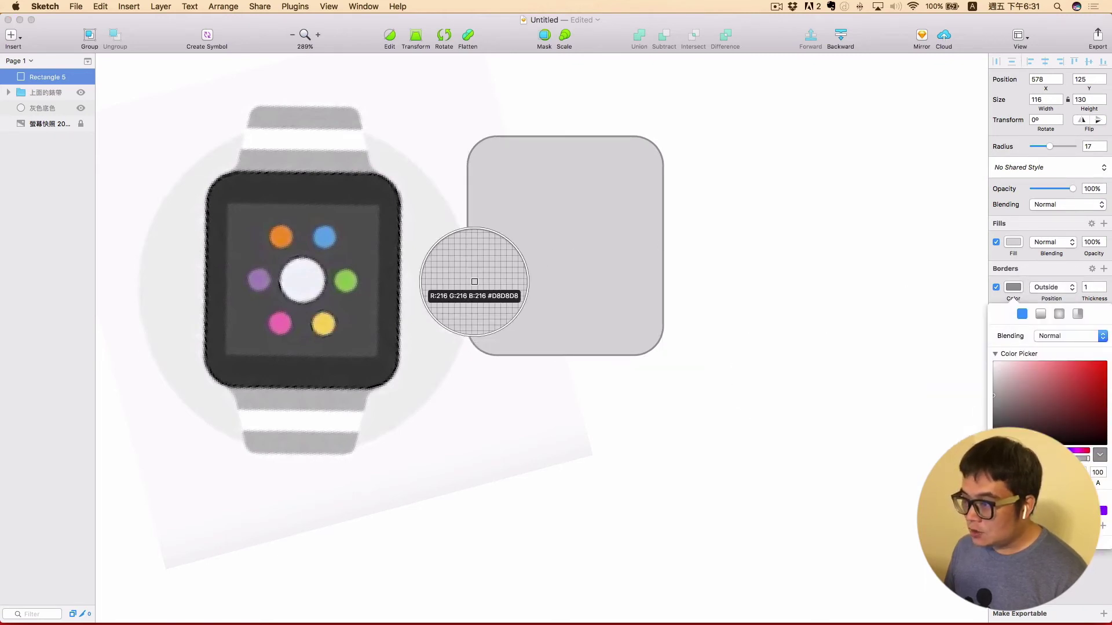
{"action": "left_click", "coordinate": [399, 237]}
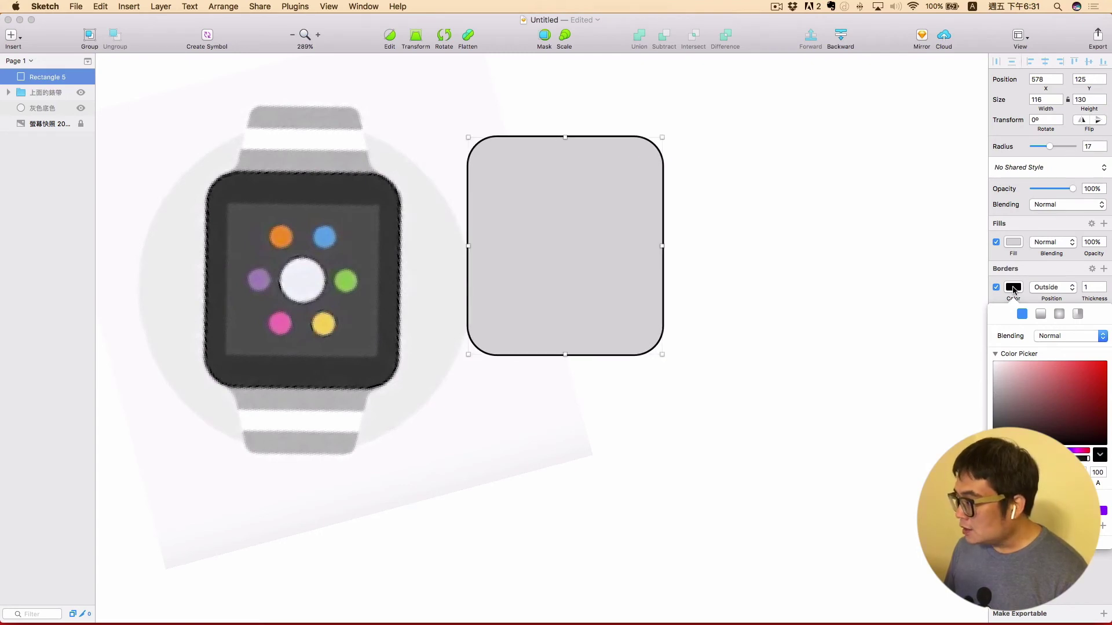
{"action": "left_click", "coordinate": [1109, 281]}
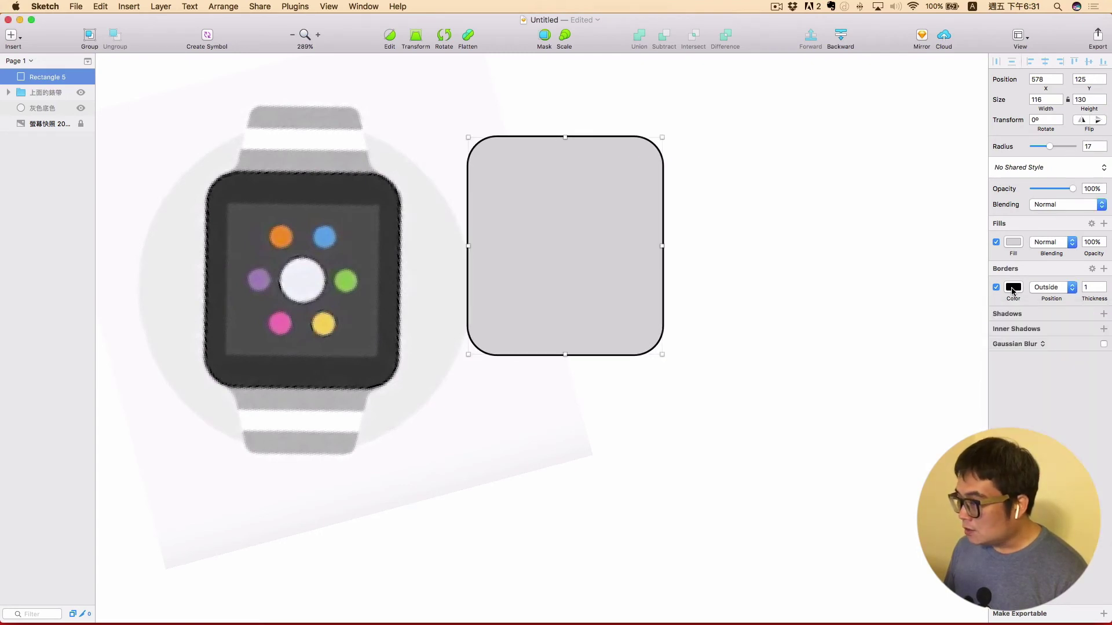
{"action": "left_click", "coordinate": [1104, 285]}
{"action": "left_click", "coordinate": [1103, 291]}
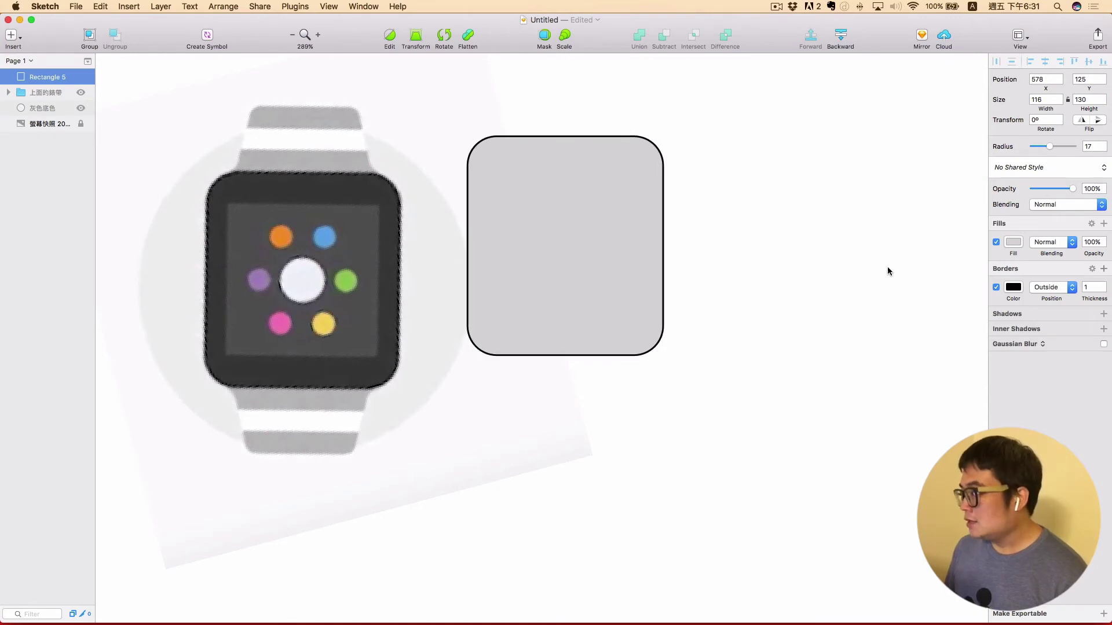
Step: Fill the rectangle with sampled #3D3D3D and align it over the watch body
{"action": "left_click", "coordinate": [541, 232]}
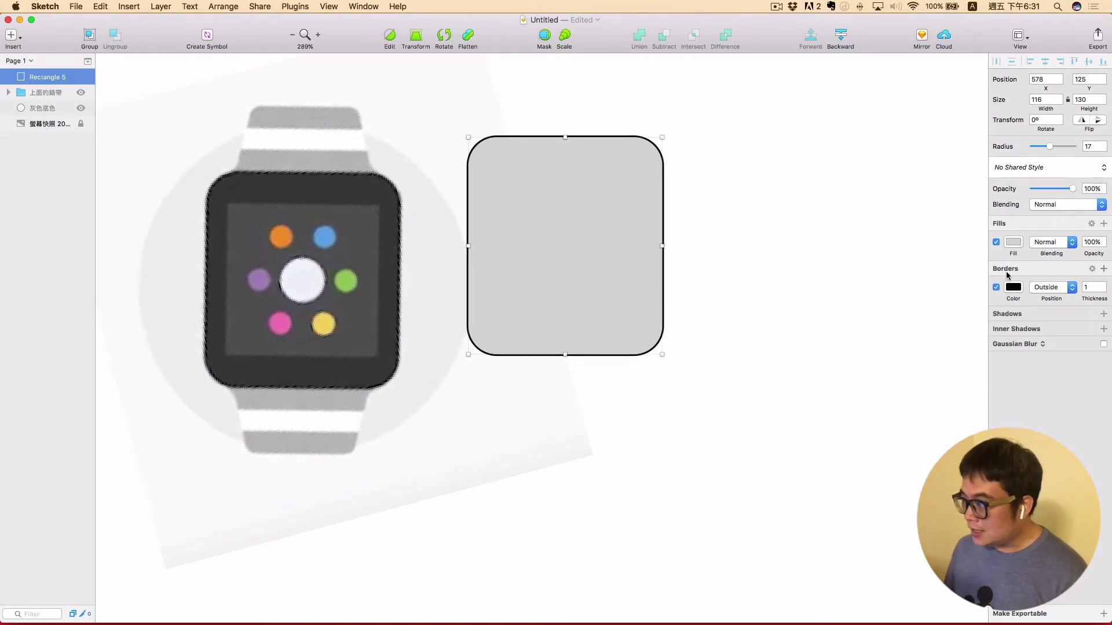
{"action": "left_click", "coordinate": [1013, 249]}
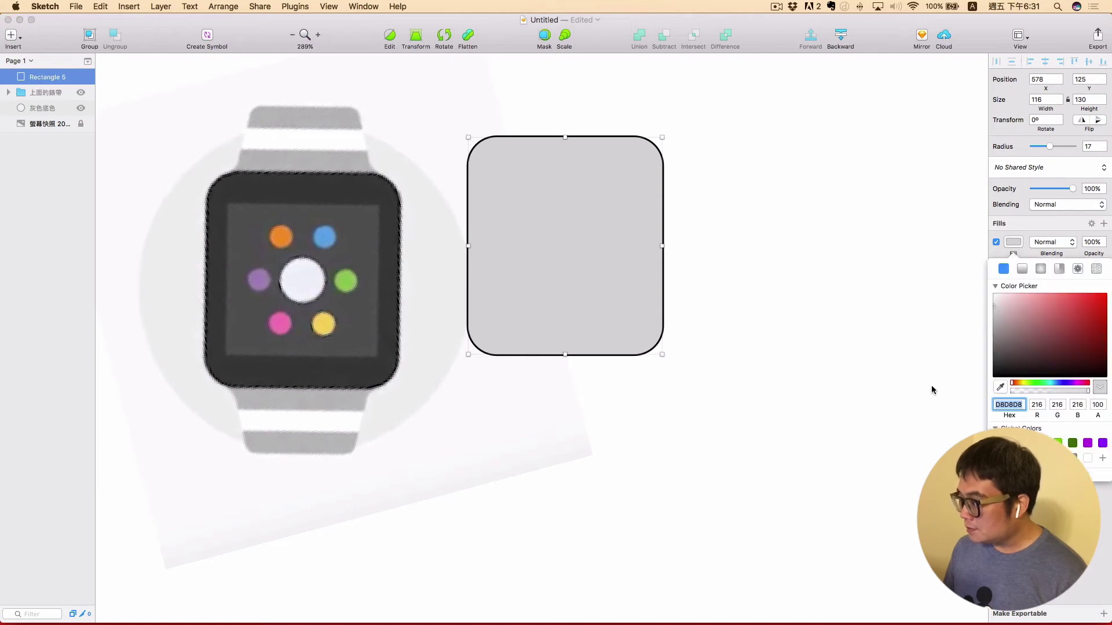
{"action": "left_click", "coordinate": [999, 387]}
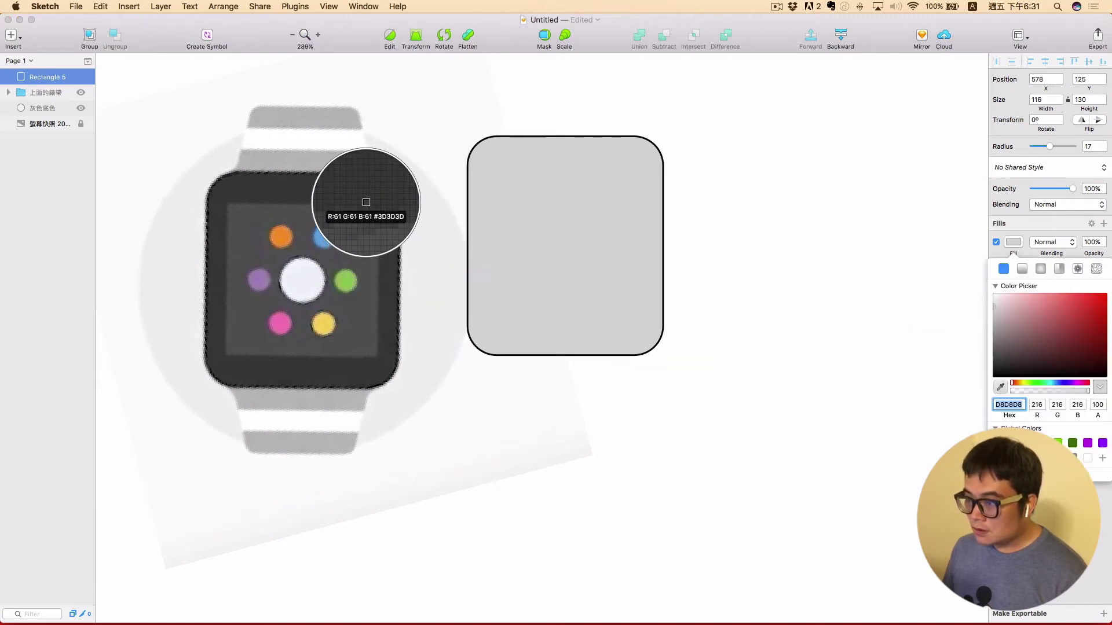
{"action": "left_click", "coordinate": [366, 204]}
{"action": "left_click_drag", "start_coordinate": [541, 186], "coordinate": [279, 220]}
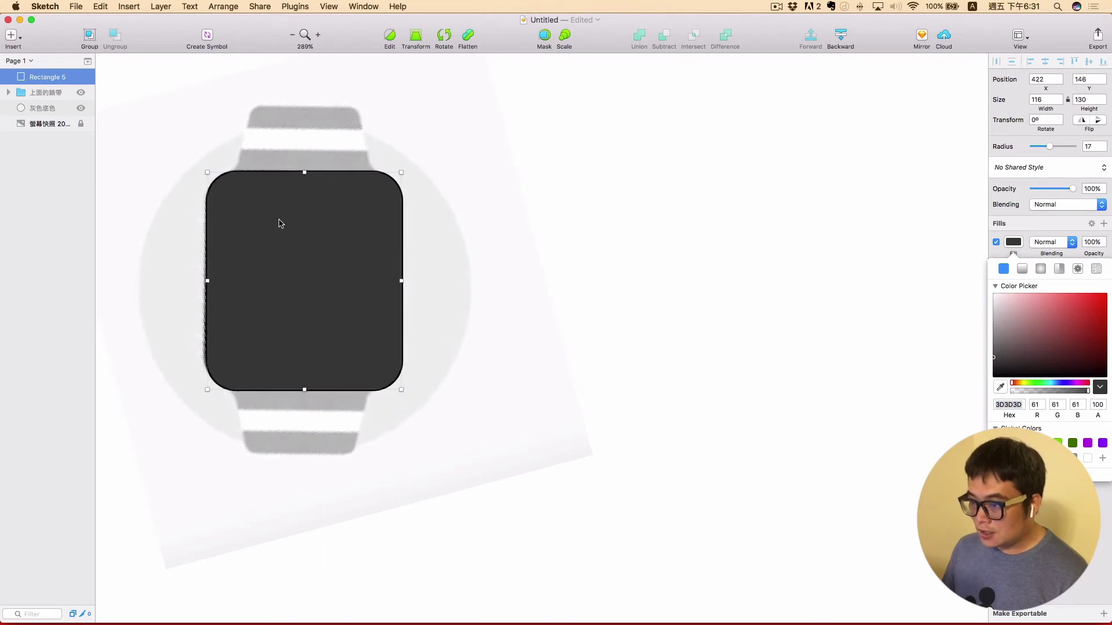
{"action": "key", "text": "Left"}
{"action": "key", "text": "Left"}
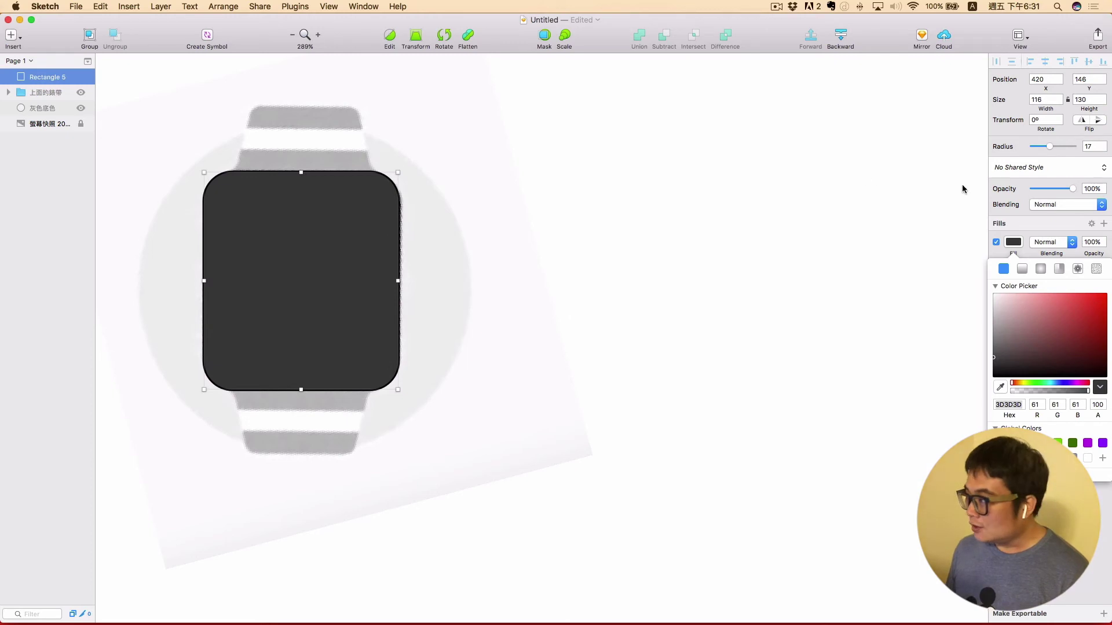
Step: Hide the dark rectangle and rename its layer 'Apple Watch 底色'
{"action": "left_click", "coordinate": [81, 77]}
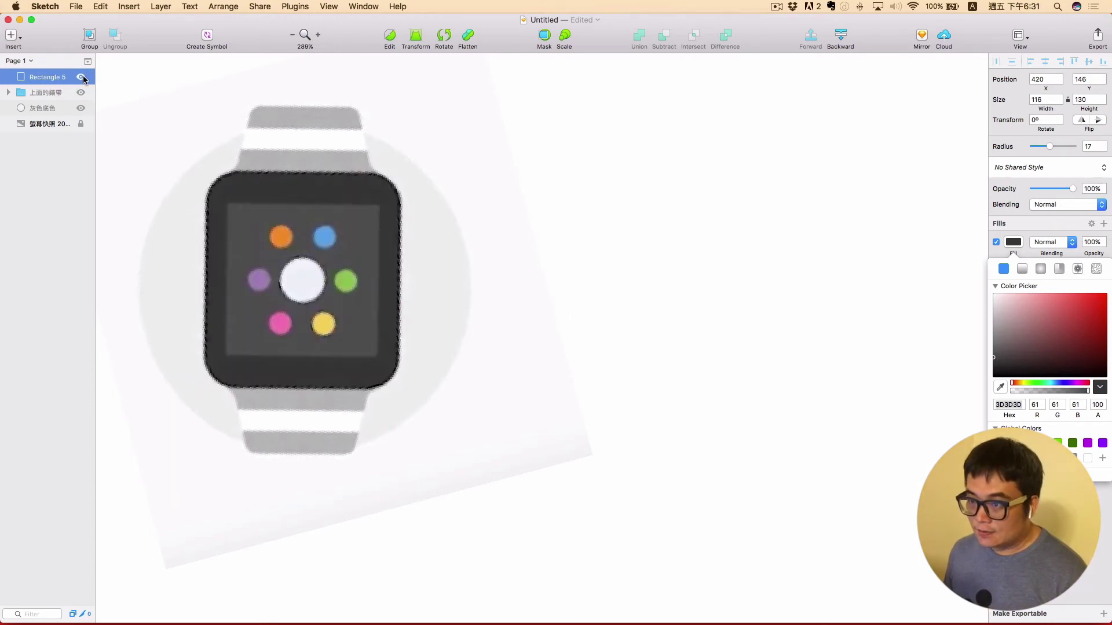
{"action": "double_click", "coordinate": [56, 77]}
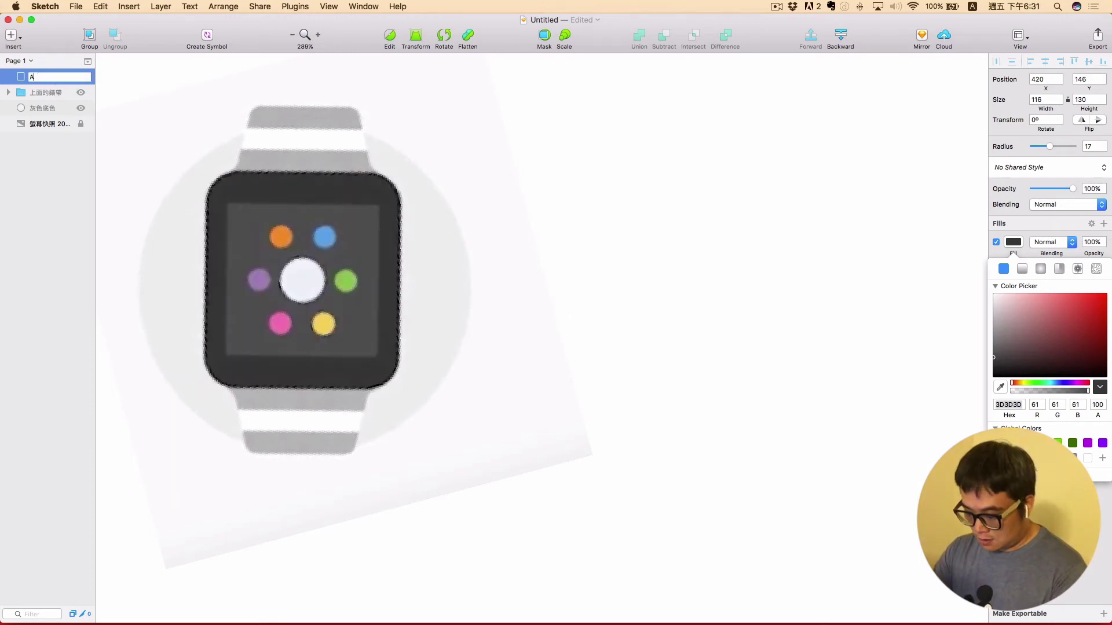
{"action": "type", "text": "Apl"}
{"action": "key", "text": "BackSpace"}
{"action": "type", "text": "ple"}
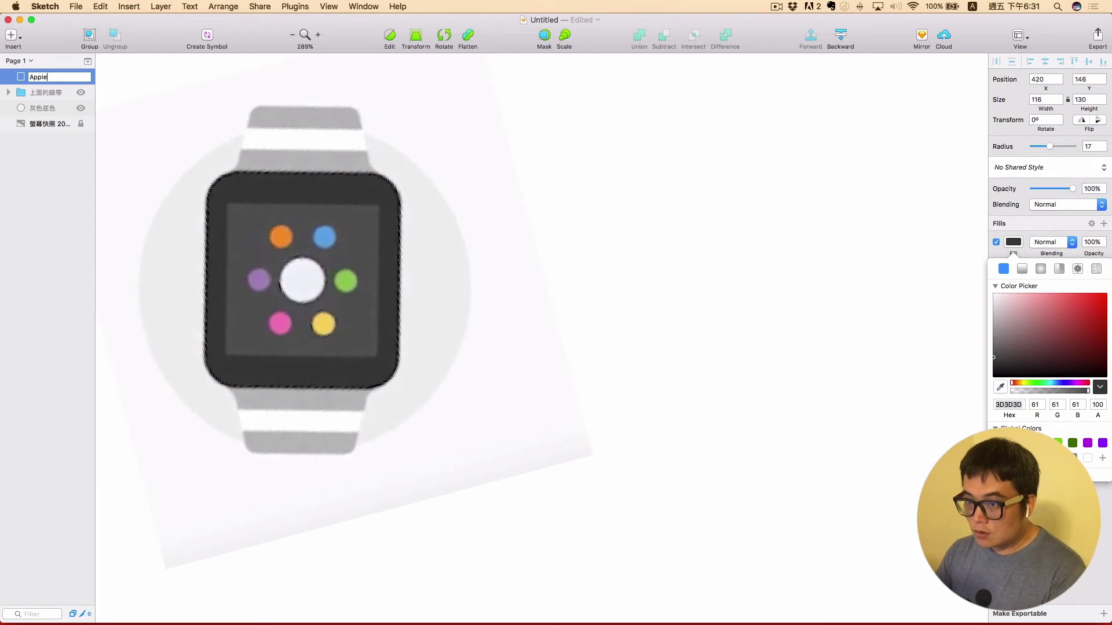
{"action": "type", "text": " A"}
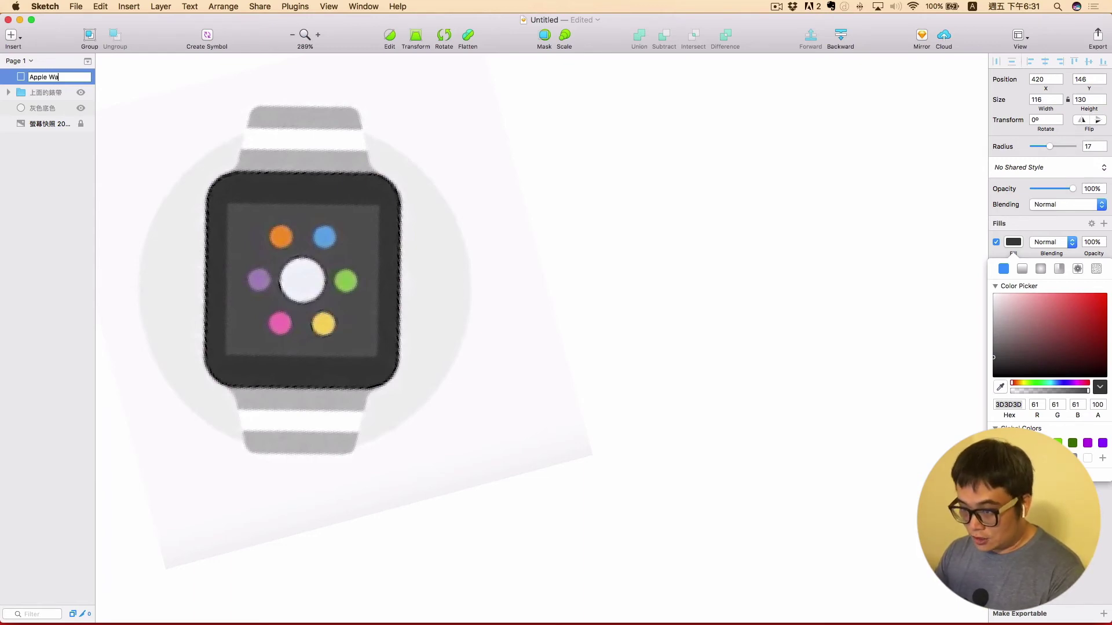
{"action": "type", "text": "tch 底"}
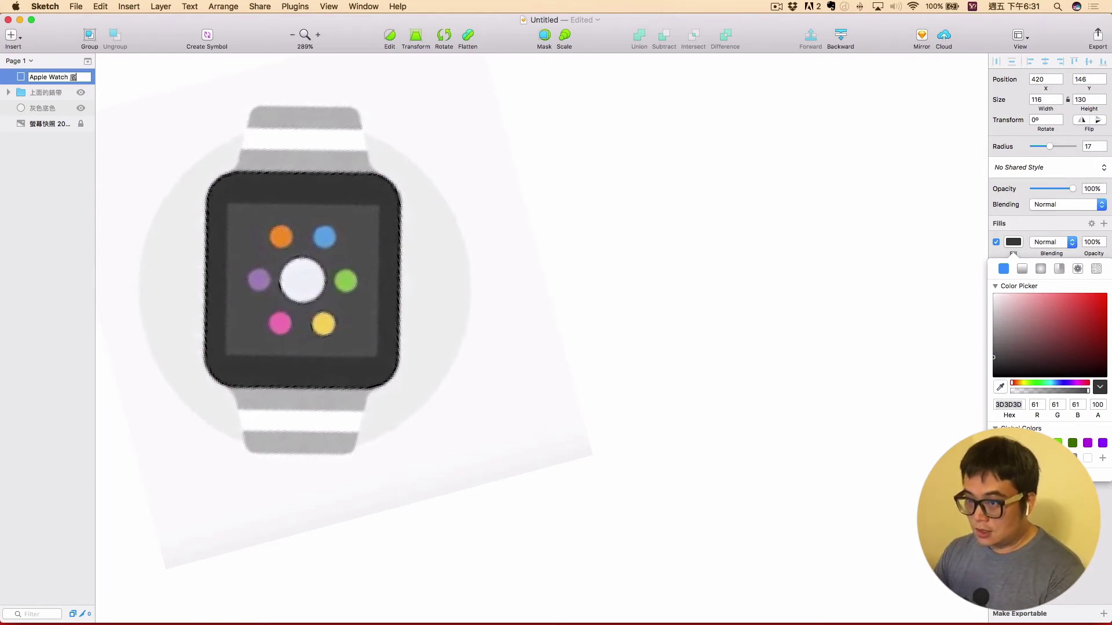
{"action": "type", "text": "ㄙㄜ"}
{"action": "key", "text": "Return"}
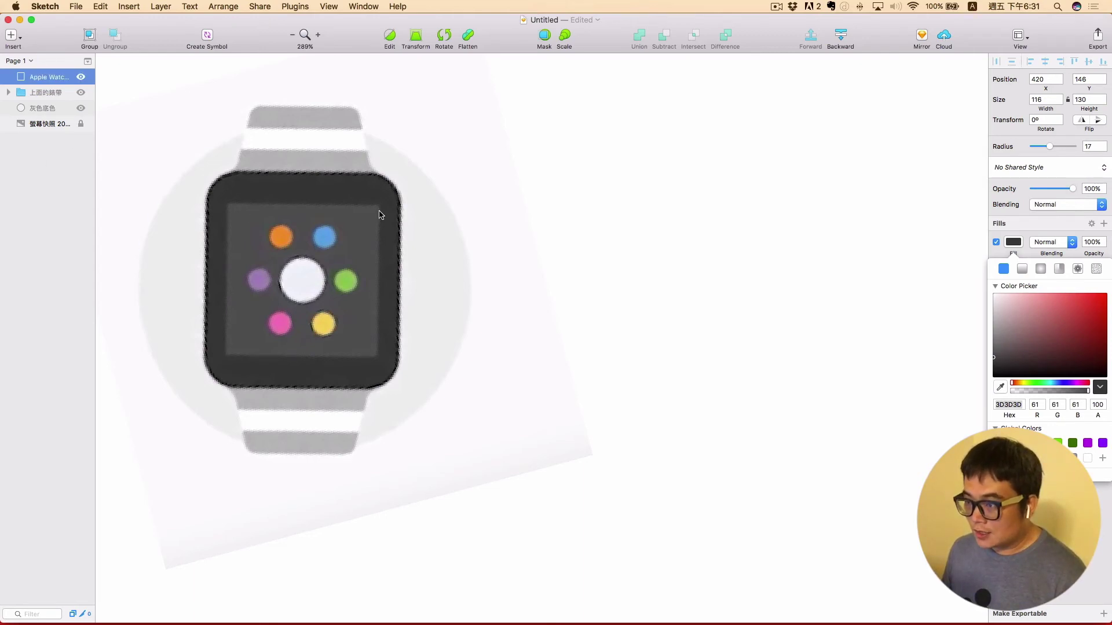
Step: Draw a 90×92 rectangle over the watch screen and move it aside
{"action": "key", "text": "r"}
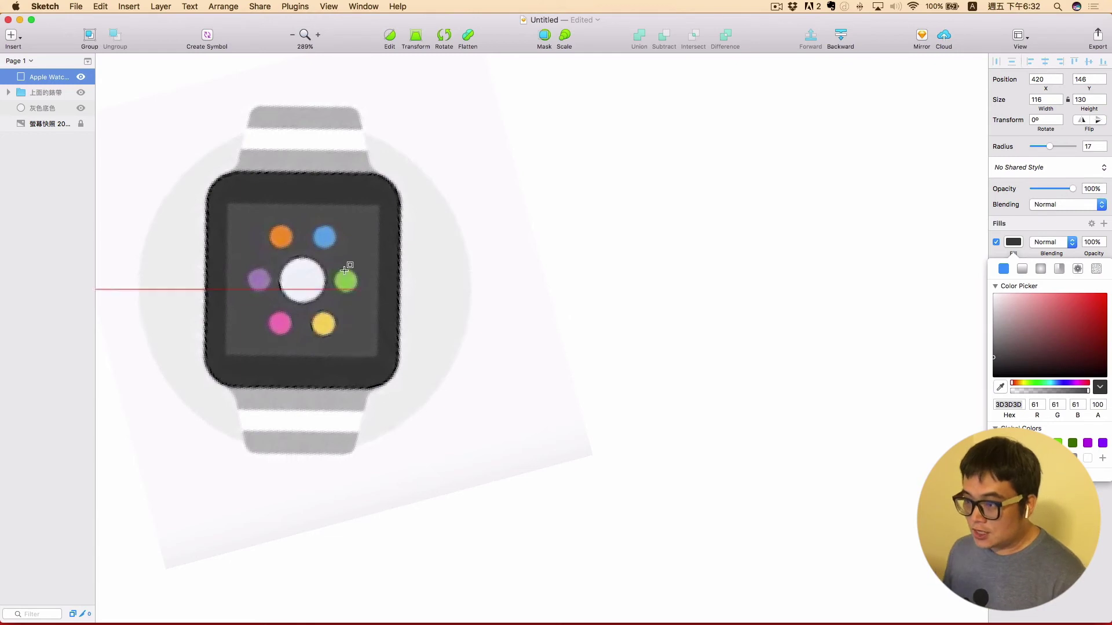
{"action": "left_click_drag", "start_coordinate": [229, 205], "coordinate": [378, 357]}
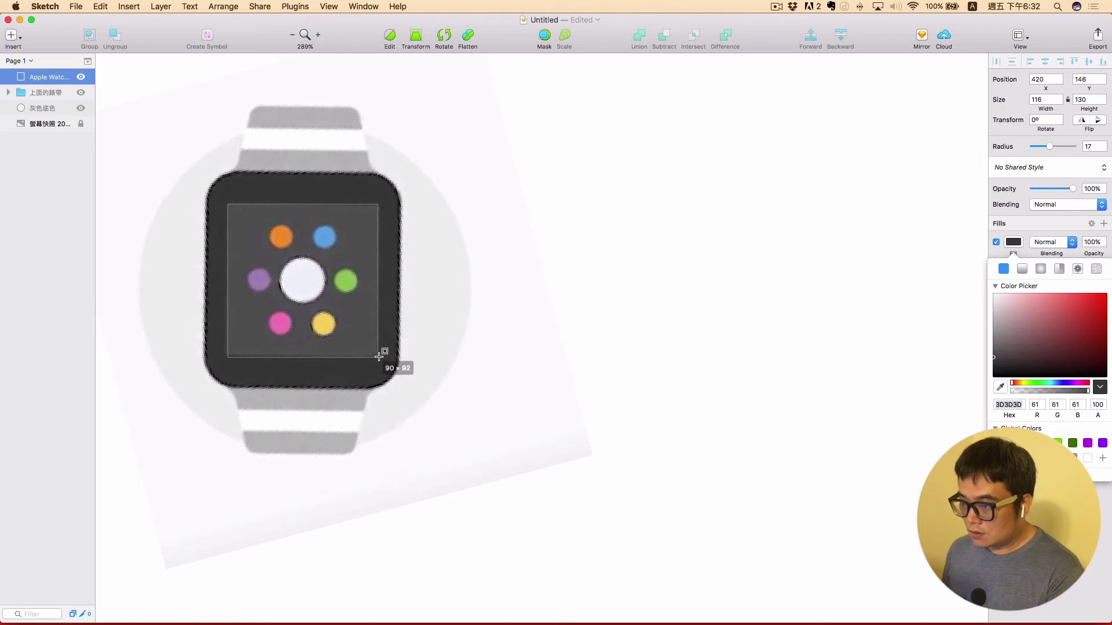
{"action": "left_click_drag", "start_coordinate": [379, 356], "coordinate": [379, 356]}
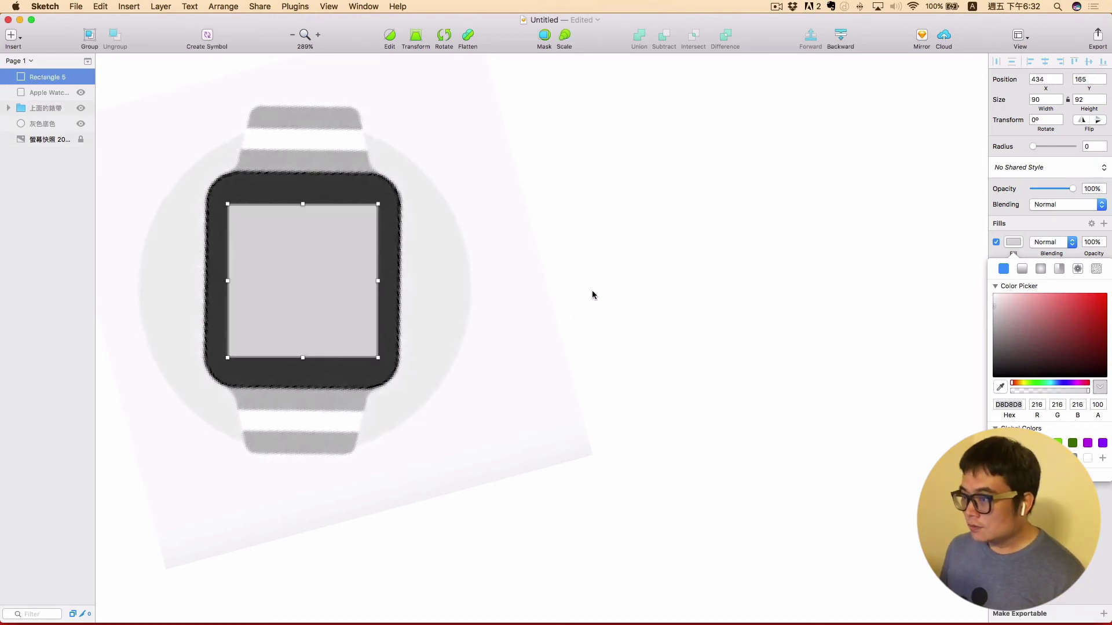
{"action": "left_click_drag", "start_coordinate": [332, 259], "coordinate": [546, 268]}
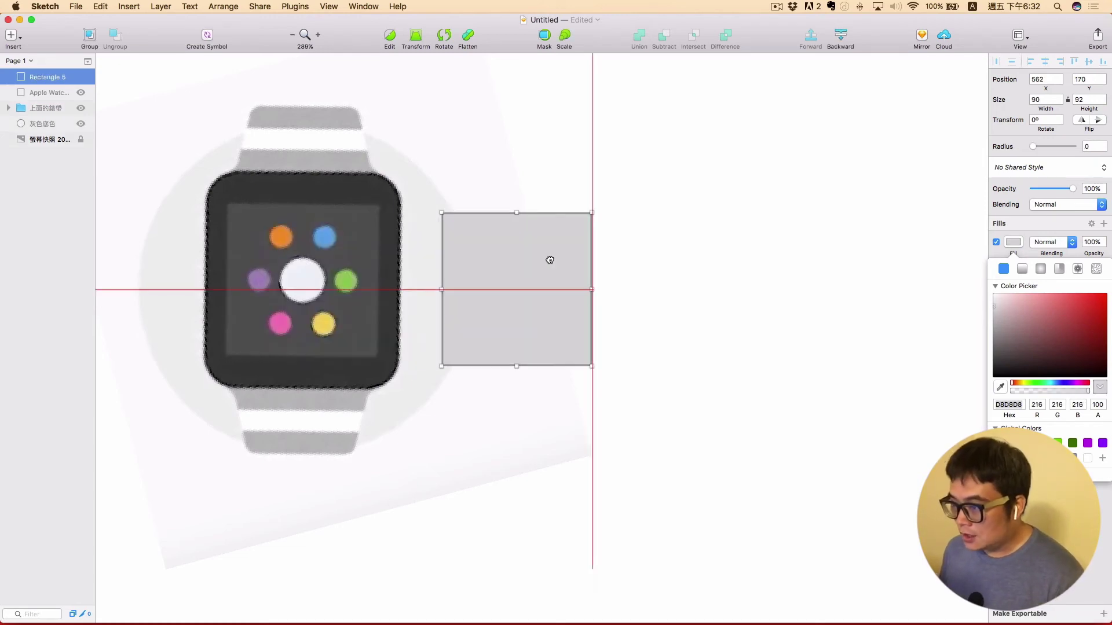
Step: Remove its border, fill it with sampled #575757, and move it back over the screen
{"action": "left_click", "coordinate": [1011, 245]}
{"action": "left_click", "coordinate": [996, 287]}
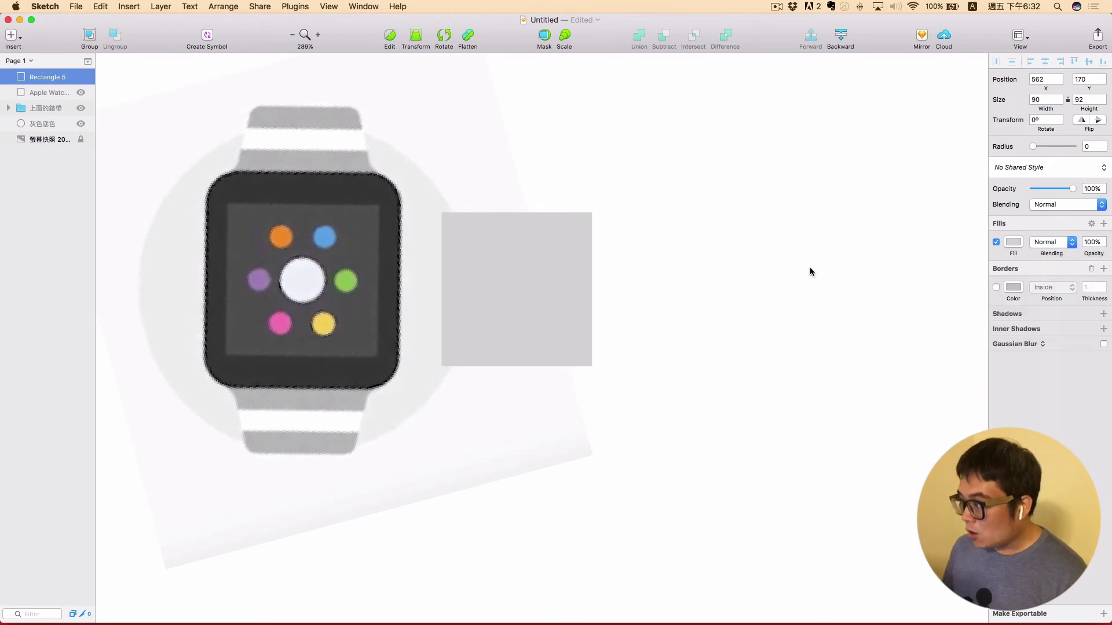
{"action": "left_click", "coordinate": [1013, 242]}
{"action": "left_click", "coordinate": [1000, 392]}
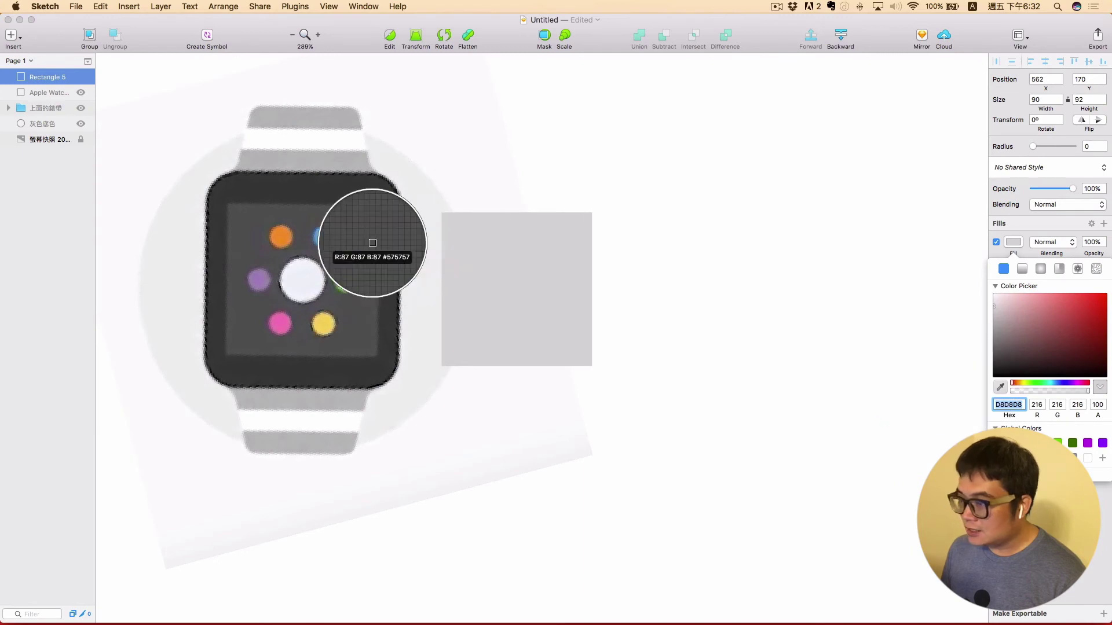
{"action": "left_click", "coordinate": [366, 237]}
{"action": "mouse_move", "coordinate": [509, 286]}
{"action": "left_mouse_down"}
{"action": "mouse_move", "coordinate": [282, 274]}
{"action": "mouse_move", "coordinate": [302, 274]}
{"action": "left_mouse_up"}
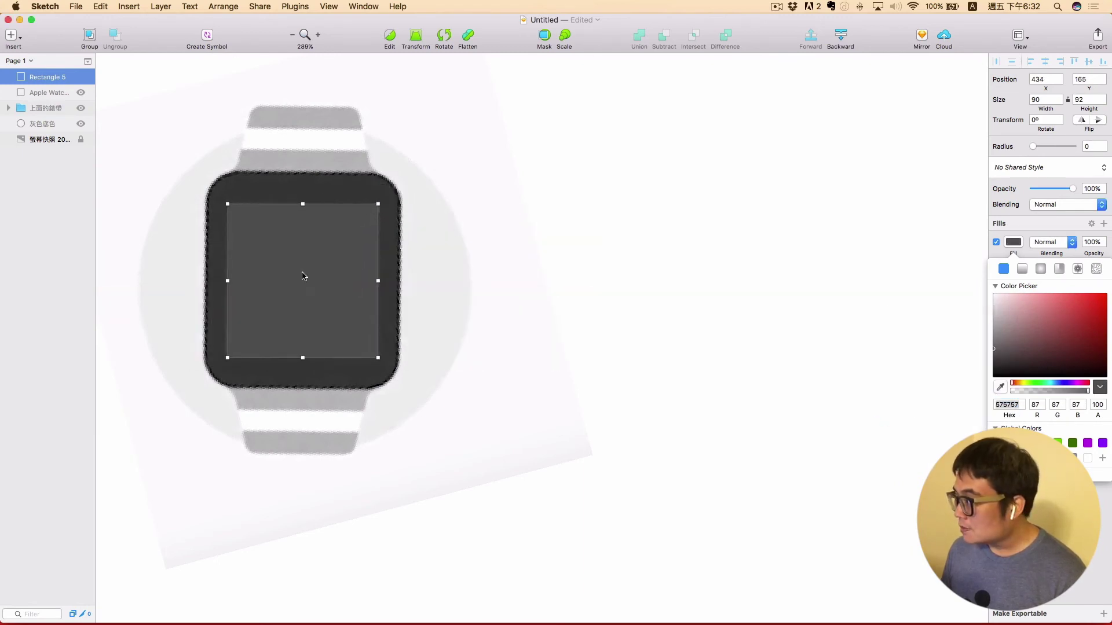
{"action": "mouse_move", "coordinate": [47, 78]}
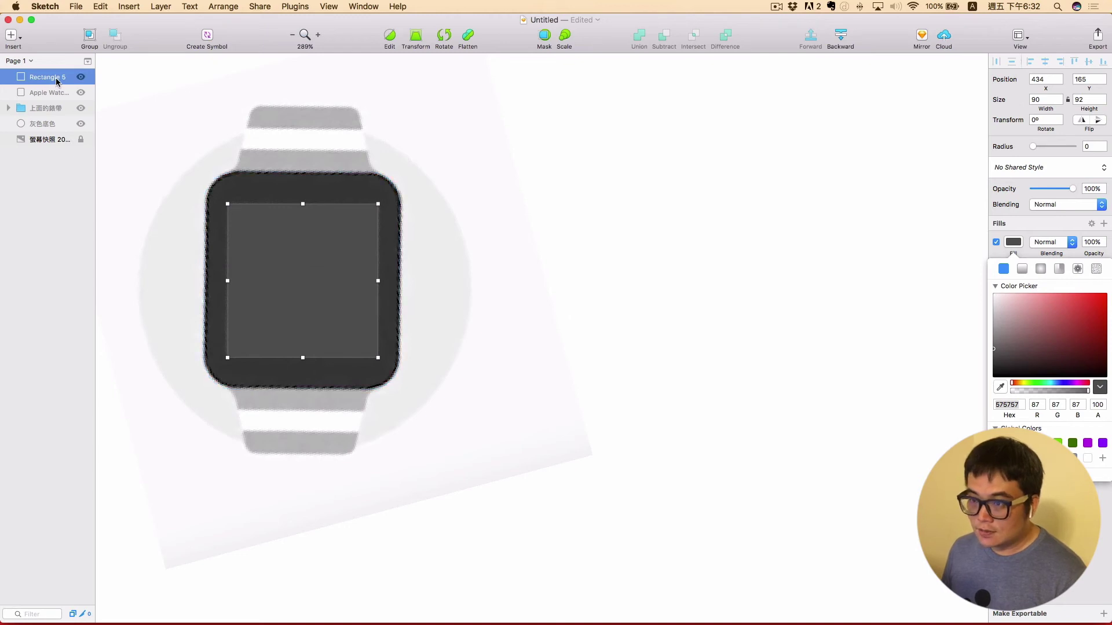
Step: Rename the screen layer 'Apple Watch 的螢幕' and hide it
{"action": "double_click", "coordinate": [56, 77]}
{"action": "type", "text": "Aplle"}
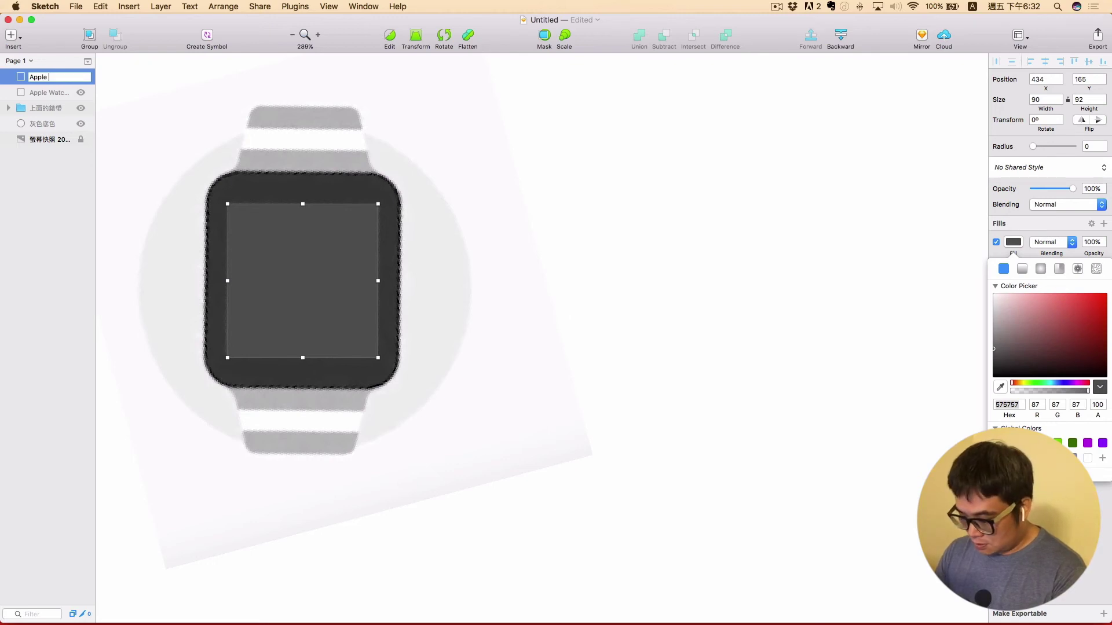
{"action": "type", "text": "ㄉㄨㄛ"}
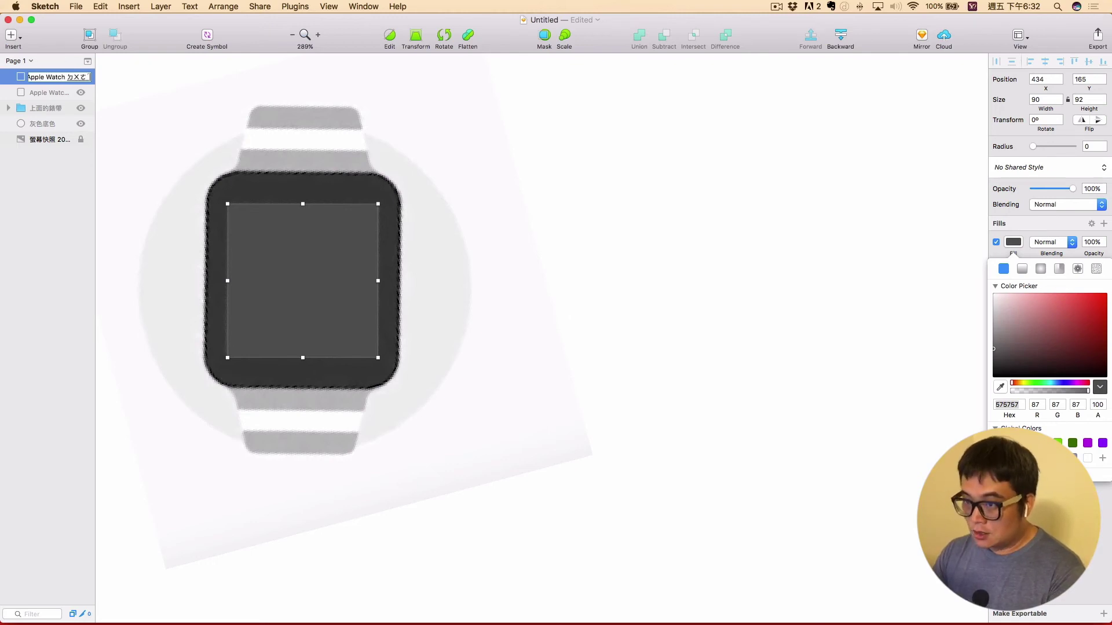
{"action": "key", "text": "BackSpace"}
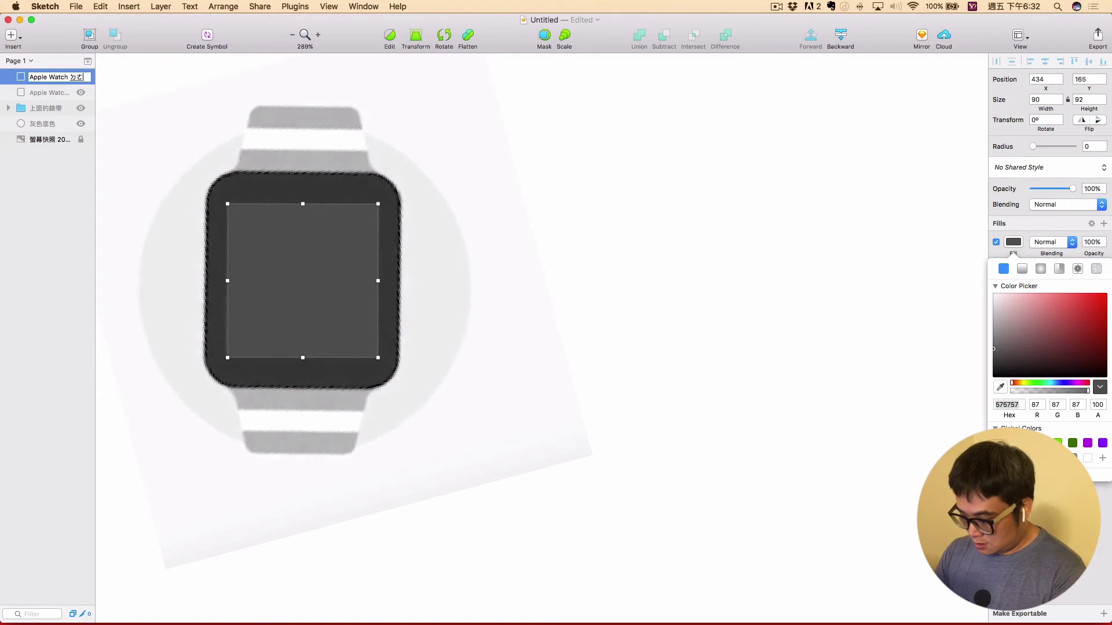
{"action": "type", "text": "螢幕"}
{"action": "key", "text": "Return"}
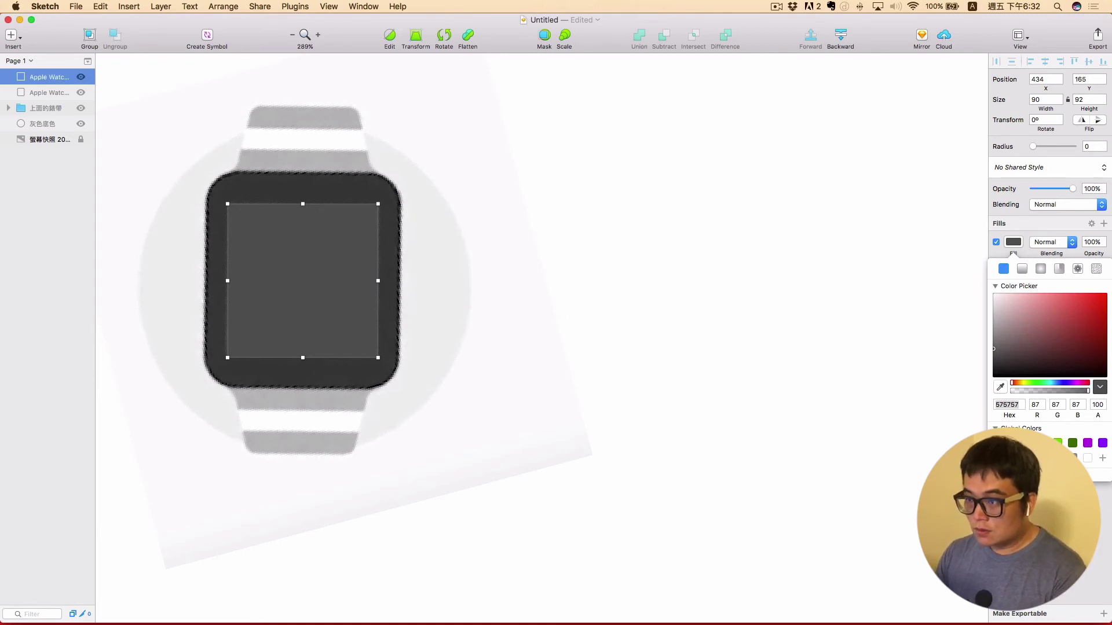
{"action": "left_click", "coordinate": [80, 78]}
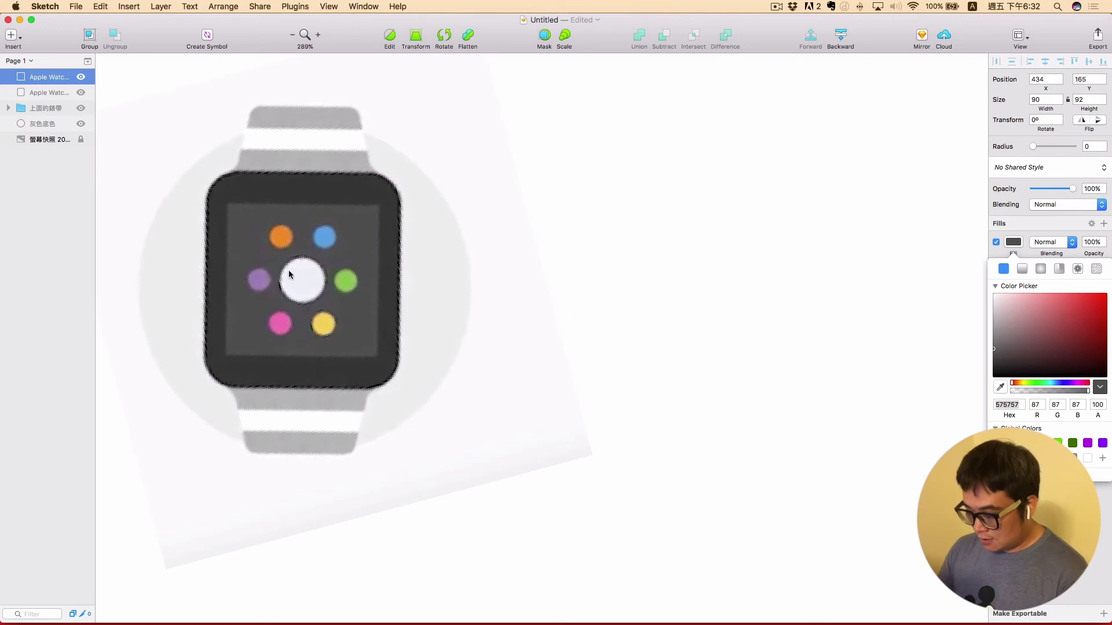
Step: Draw a circle sized like the white centre icon and fill it white (ffffff)
{"action": "key", "text": "o"}
{"action": "mouse_move", "coordinate": [282, 257]}
{"action": "left_mouse_down"}
{"action": "mouse_move", "coordinate": [335, 312]}
{"action": "mouse_move", "coordinate": [324, 300]}
{"action": "mouse_move", "coordinate": [534, 310]}
{"action": "left_mouse_up"}
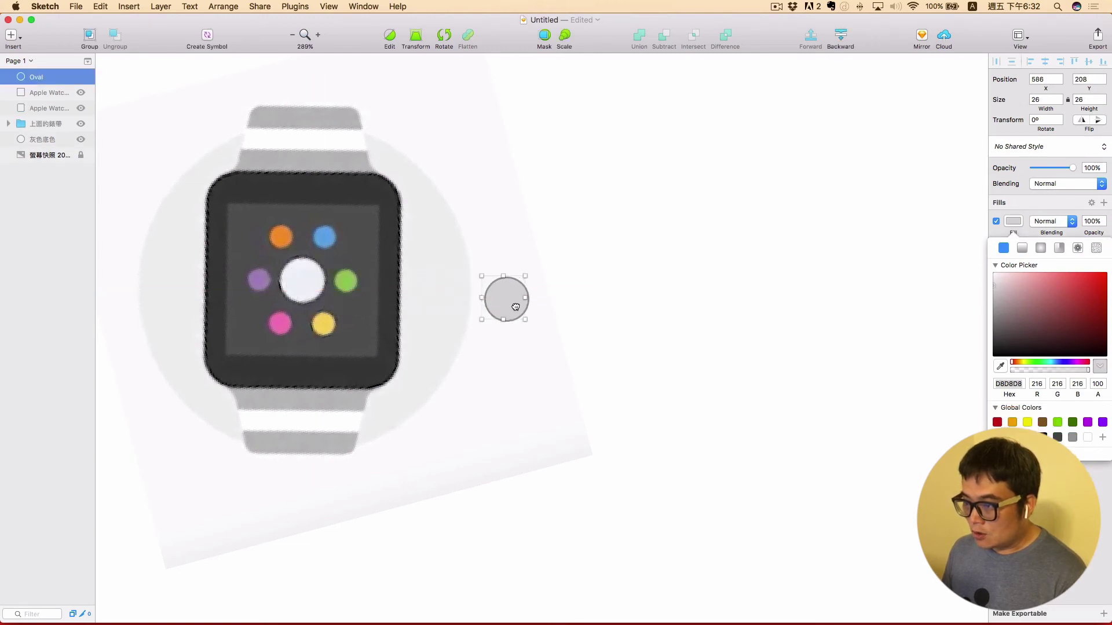
{"action": "left_click", "coordinate": [1000, 367]}
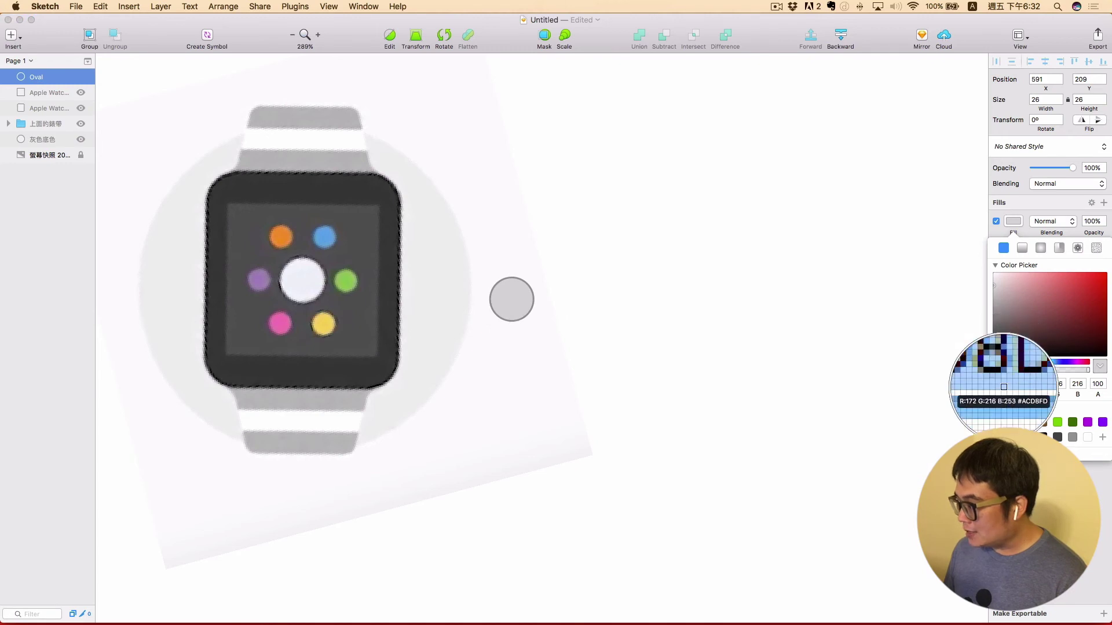
{"action": "left_click", "coordinate": [1005, 301]}
{"action": "type", "text": "ffffff"}
{"action": "key", "text": "Return"}
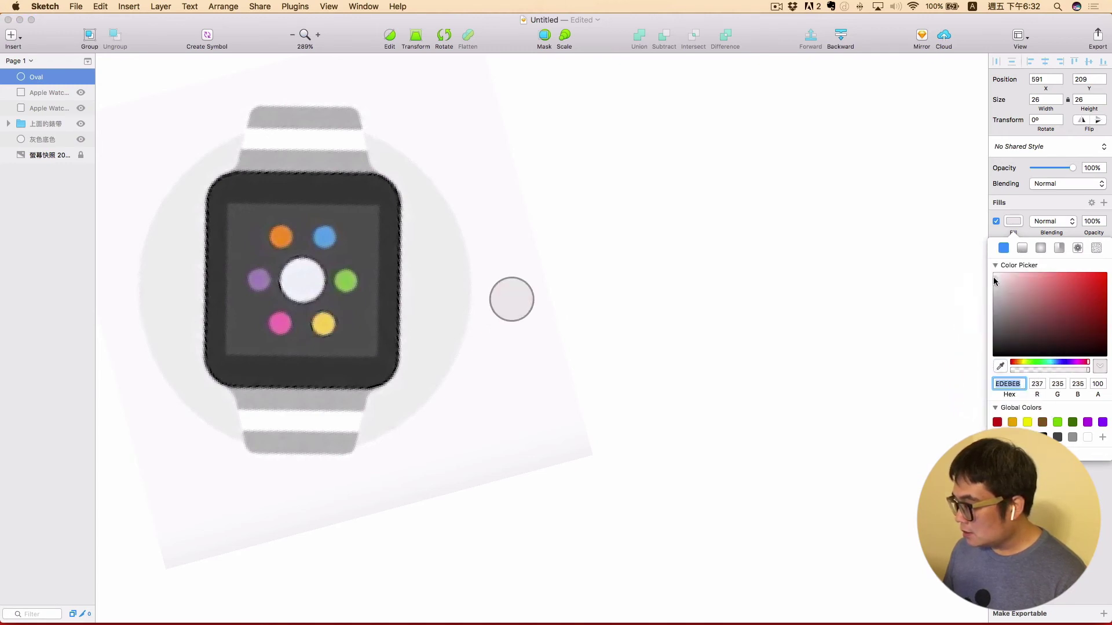
{"action": "left_click", "coordinate": [1013, 222]}
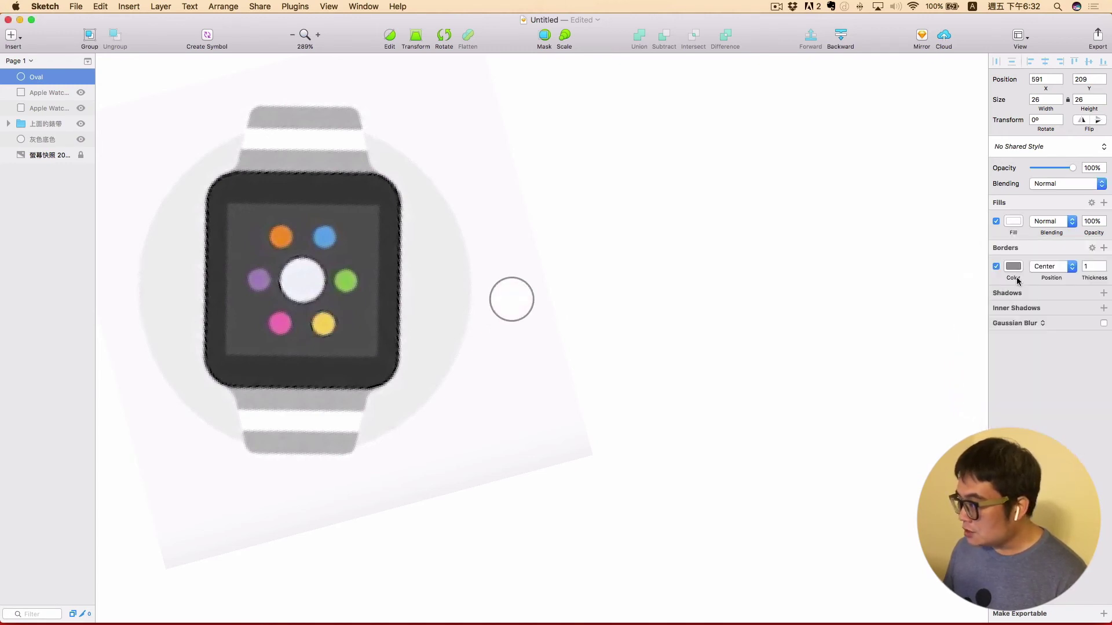
Step: Give the white circle a near-black border positioned outside its edge
{"action": "left_click", "coordinate": [1014, 267]}
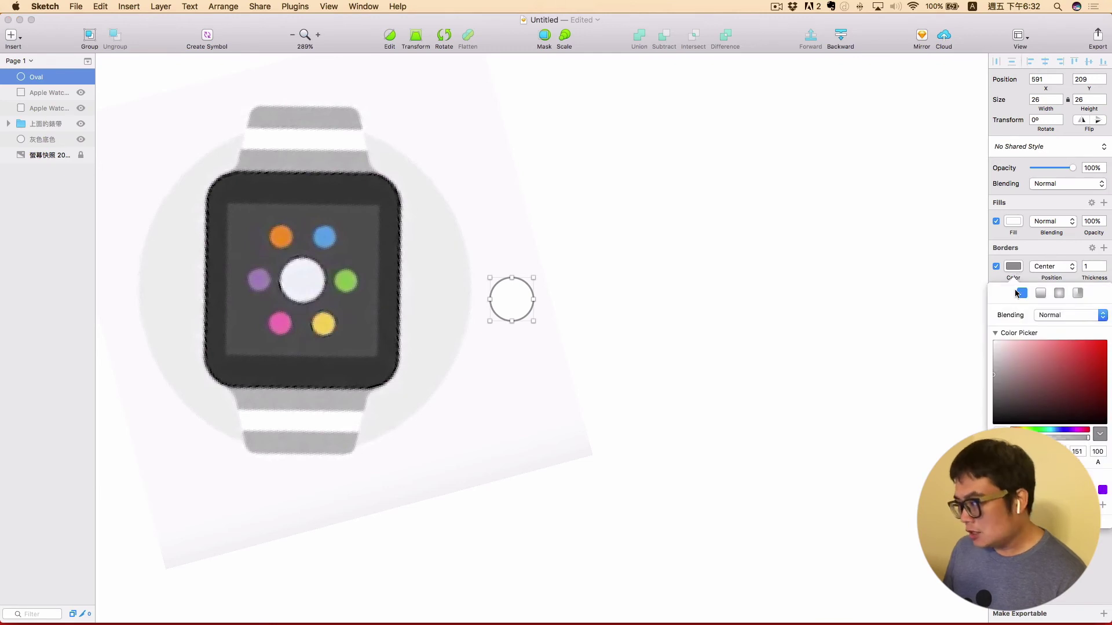
{"action": "left_click_drag", "start_coordinate": [998, 402], "coordinate": [992, 408]}
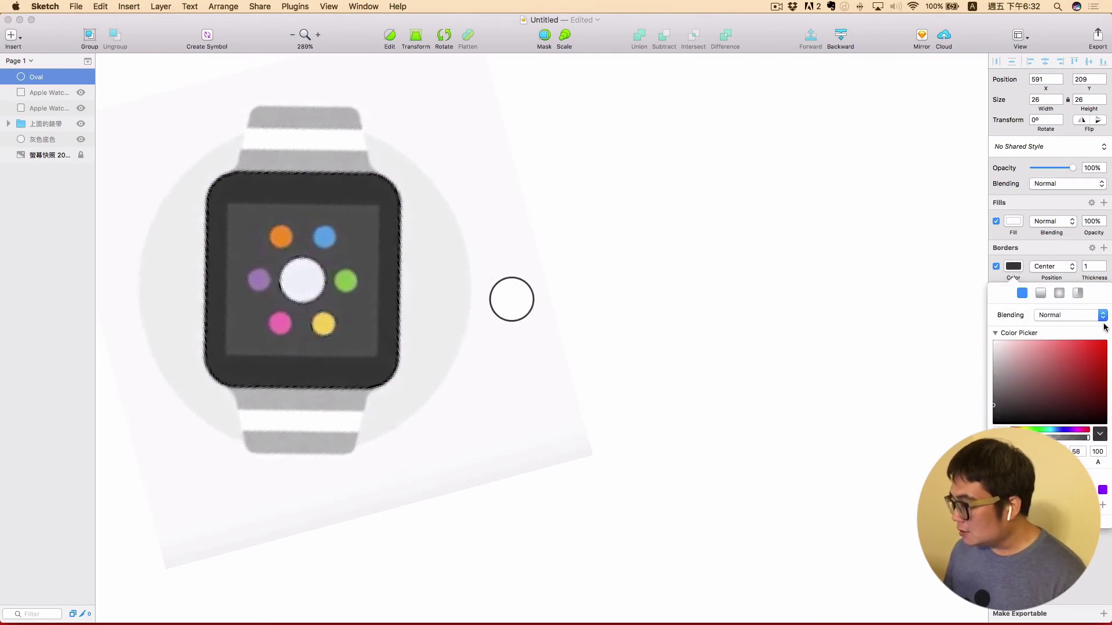
{"action": "left_click", "coordinate": [1059, 271]}
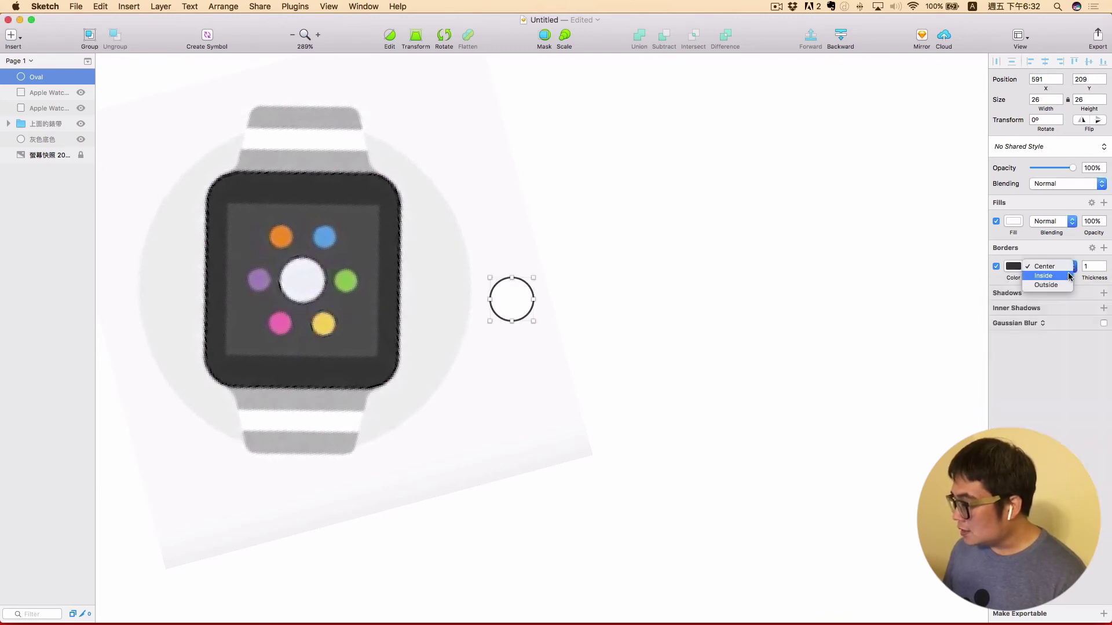
{"action": "left_click", "coordinate": [1045, 285]}
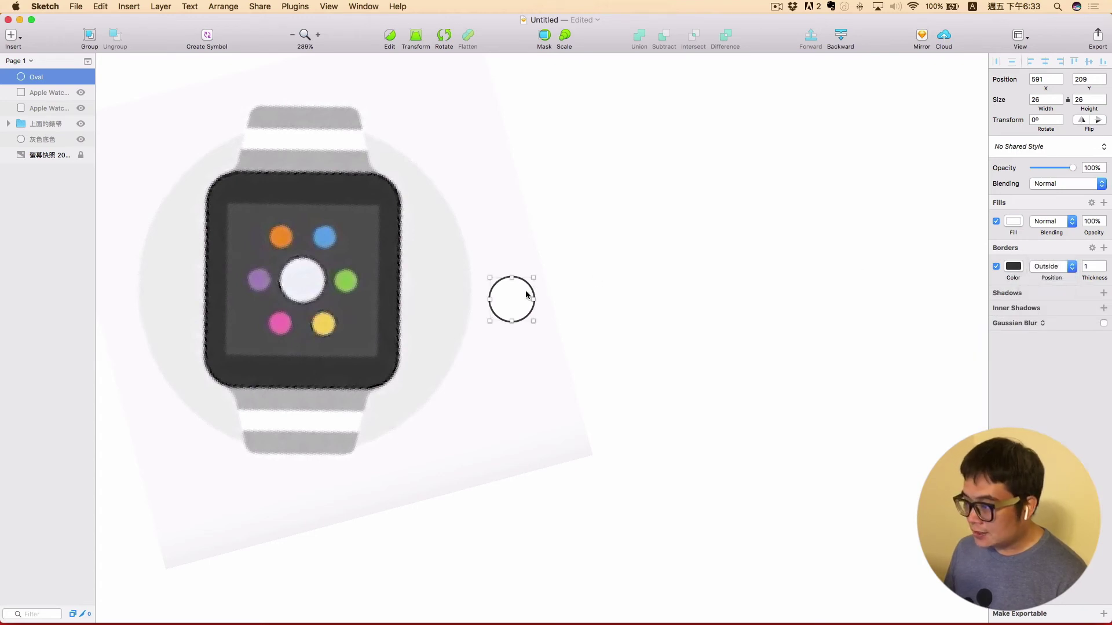
Step: Centre the white circle on the watch face, then draw a 14×14 circle over the orange dot
{"action": "mouse_move", "coordinate": [518, 291]}
{"action": "left_mouse_down"}
{"action": "mouse_move", "coordinate": [356, 259]}
{"action": "mouse_move", "coordinate": [313, 271]}
{"action": "left_mouse_up"}
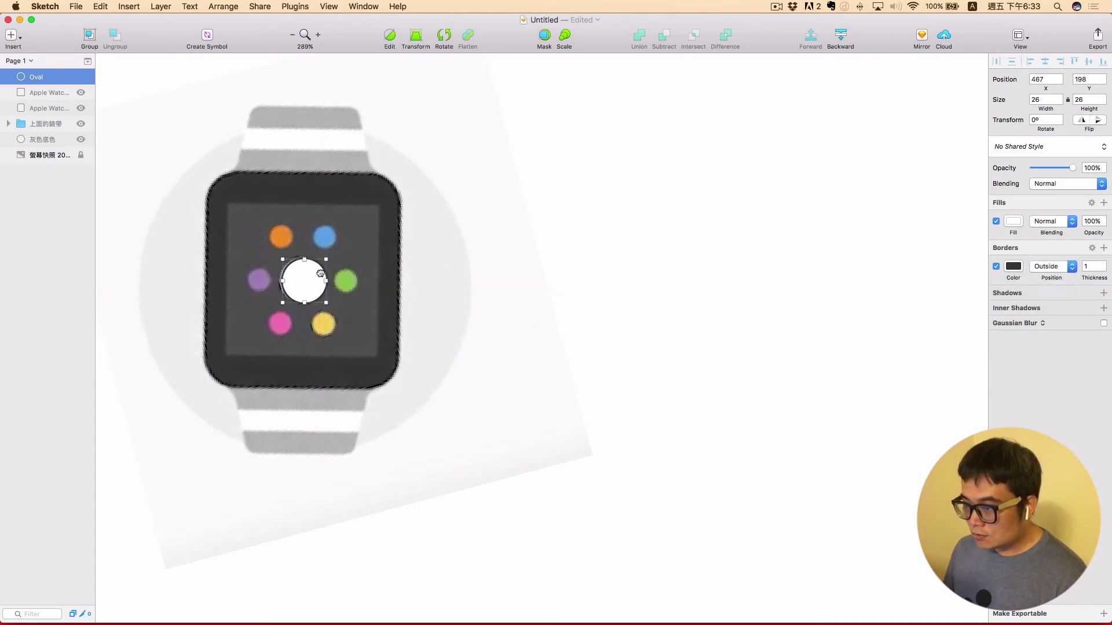
{"action": "key", "text": "Left"}
{"action": "key", "text": "Left"}
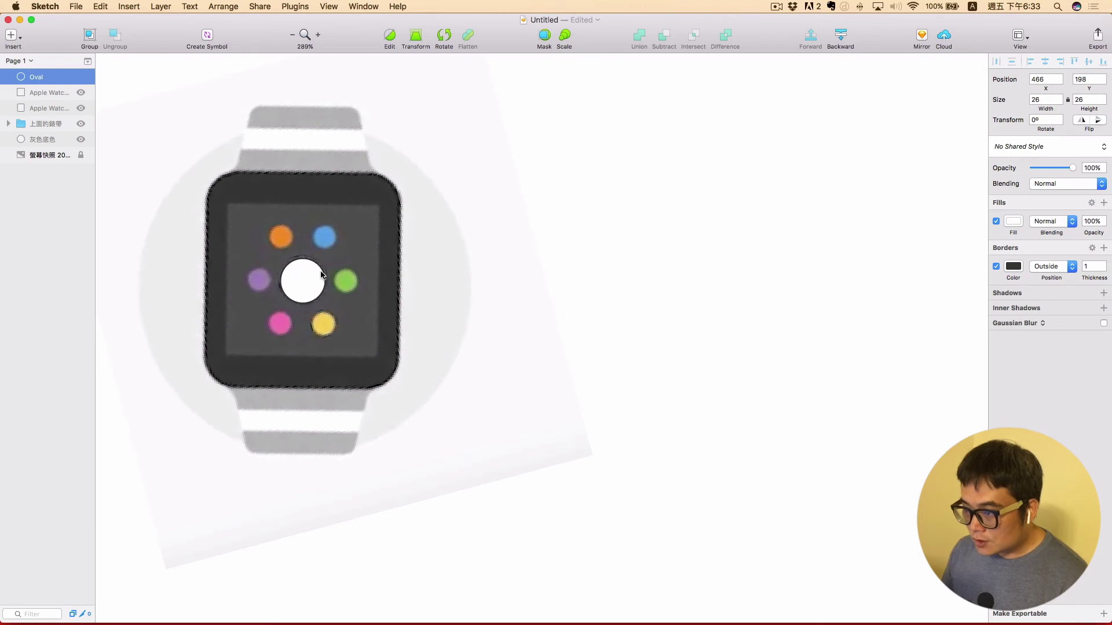
{"action": "key", "text": "Down"}
{"action": "key", "text": "Up"}
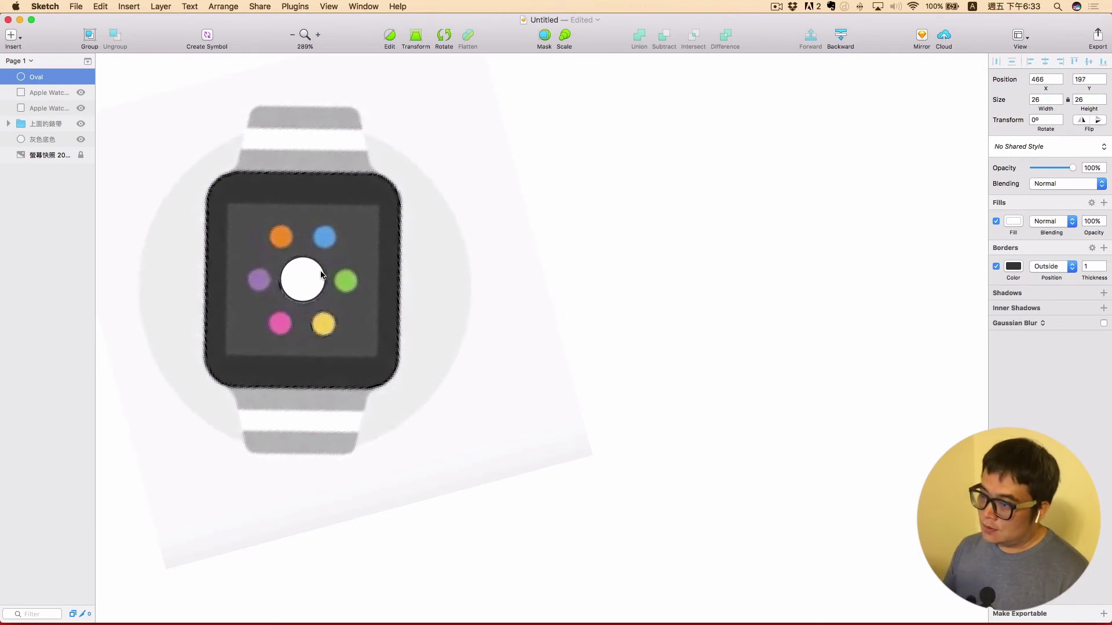
{"action": "key", "text": "Down"}
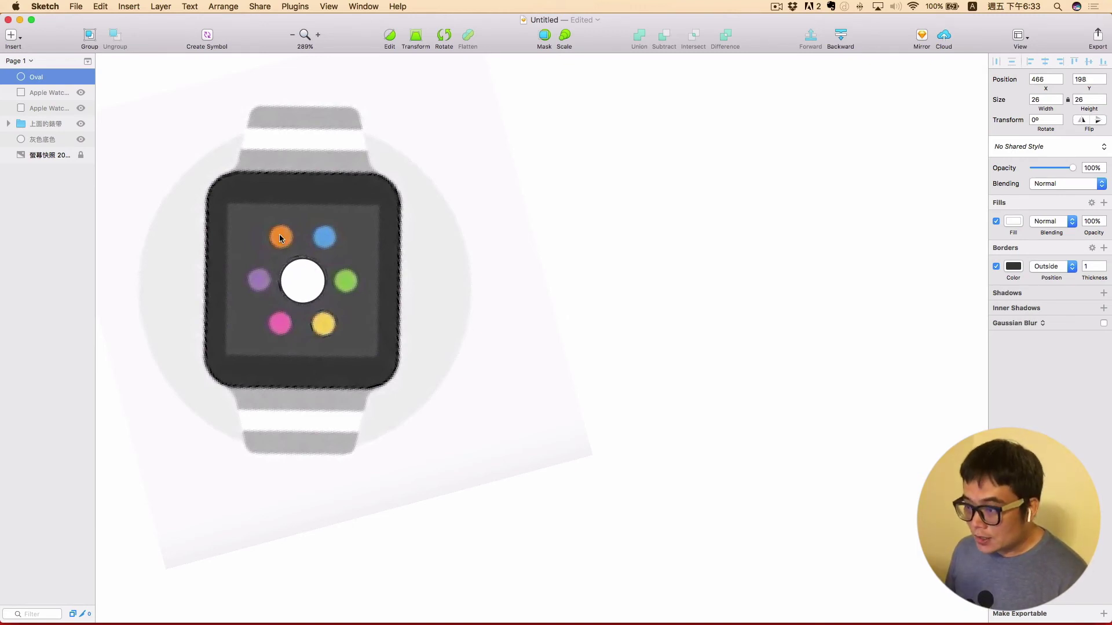
{"action": "key", "text": "o"}
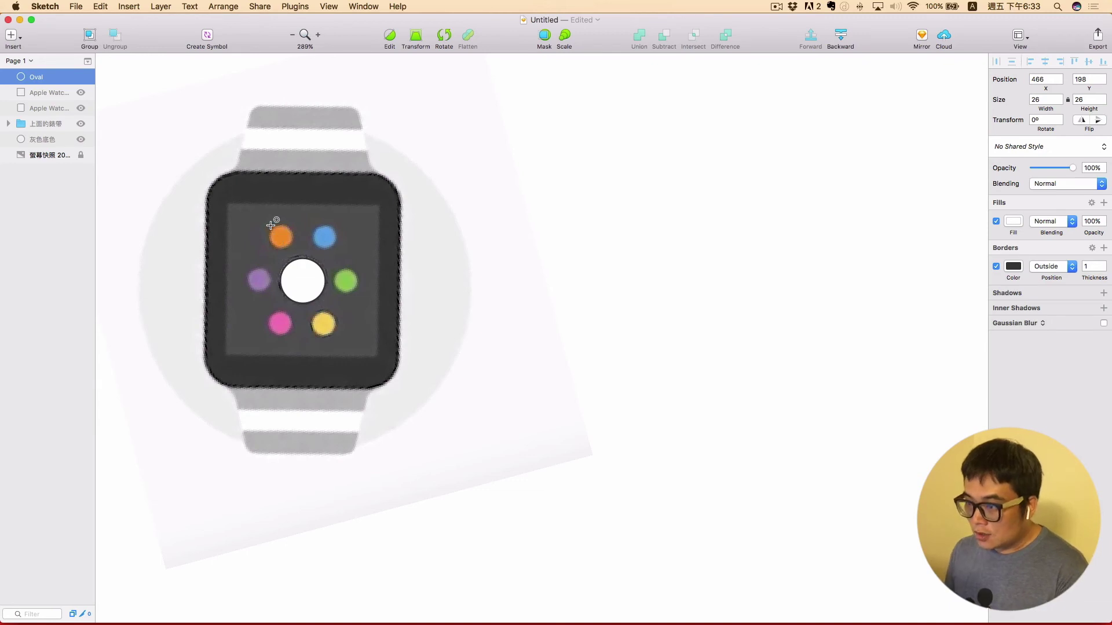
{"action": "mouse_move", "coordinate": [271, 225]}
{"action": "left_mouse_down"}
{"action": "mouse_move", "coordinate": [296, 243]}
{"action": "mouse_move", "coordinate": [284, 237]}
{"action": "left_mouse_up"}
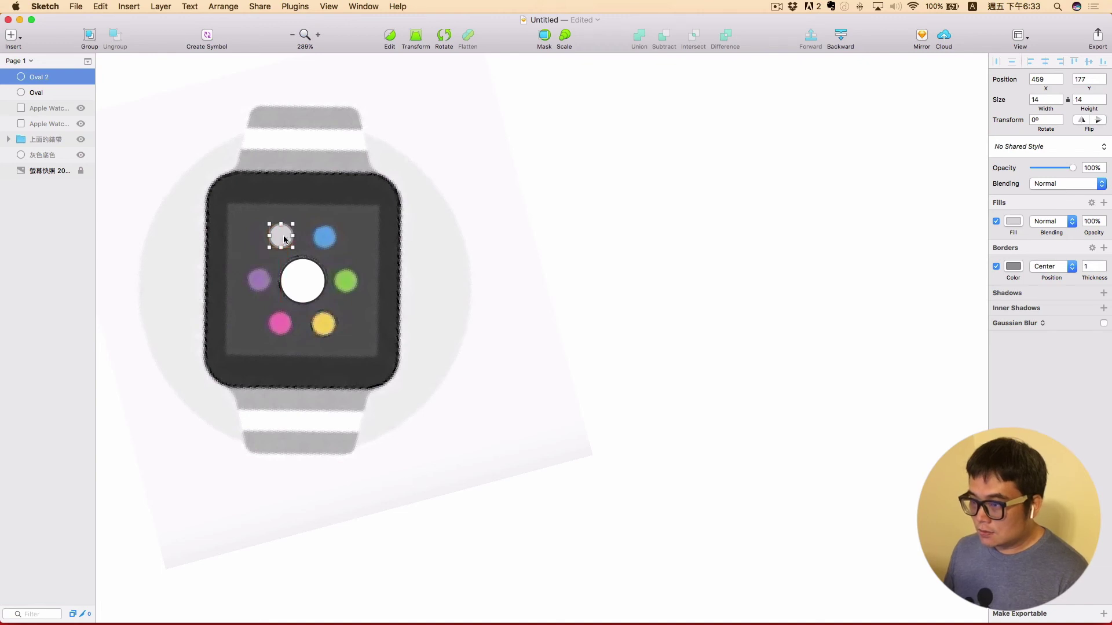
Step: Remove the small circle's border, fill it with the sampled orange, and duplicate it
{"action": "left_click", "coordinate": [996, 267]}
{"action": "left_click_drag", "start_coordinate": [296, 240], "coordinate": [309, 241]}
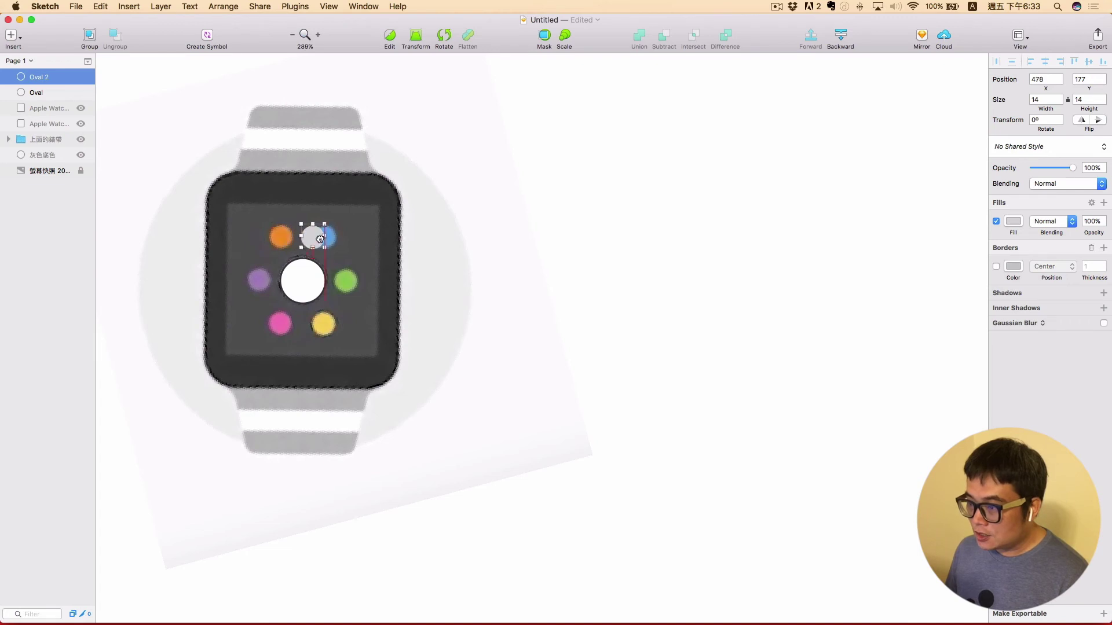
{"action": "left_click", "coordinate": [1012, 223]}
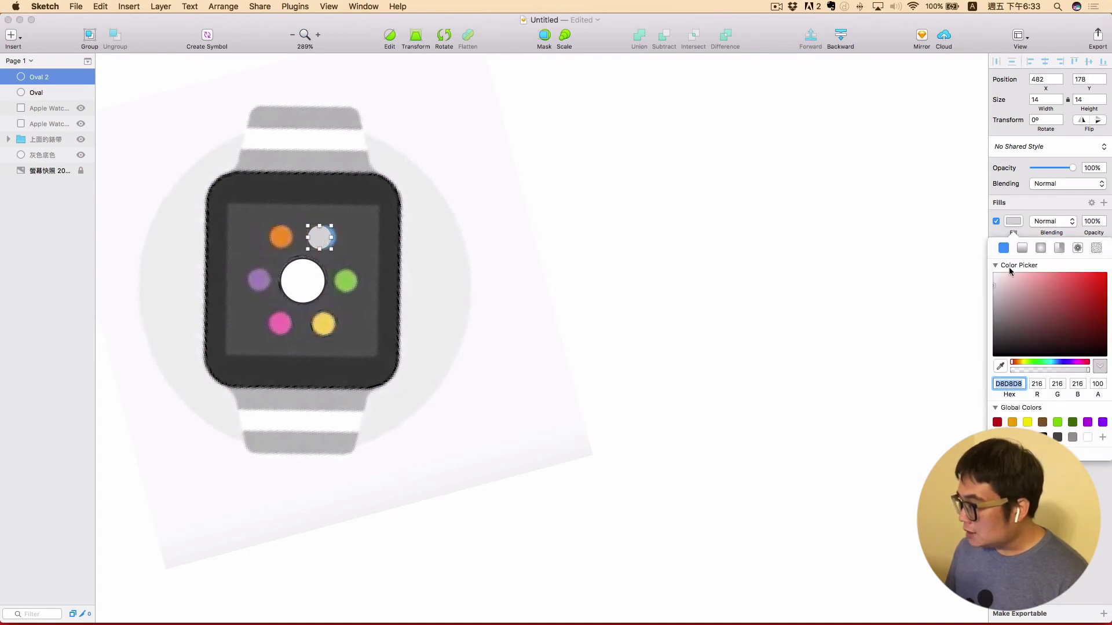
{"action": "left_click", "coordinate": [1000, 366]}
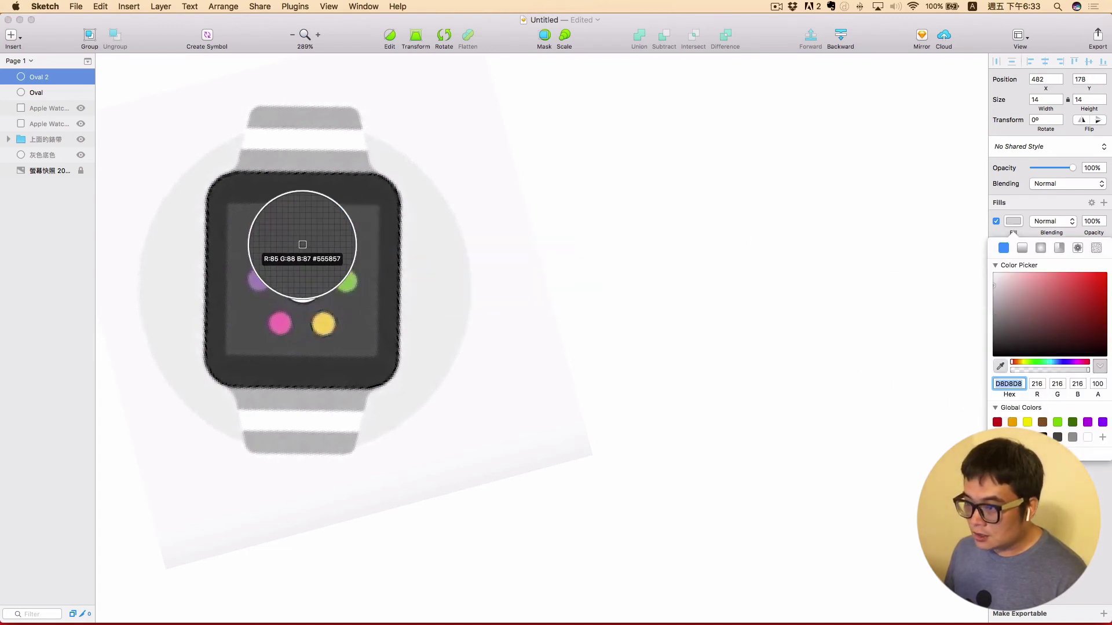
{"action": "left_click", "coordinate": [281, 238]}
{"action": "left_click_drag", "start_coordinate": [310, 243], "coordinate": [276, 241]}
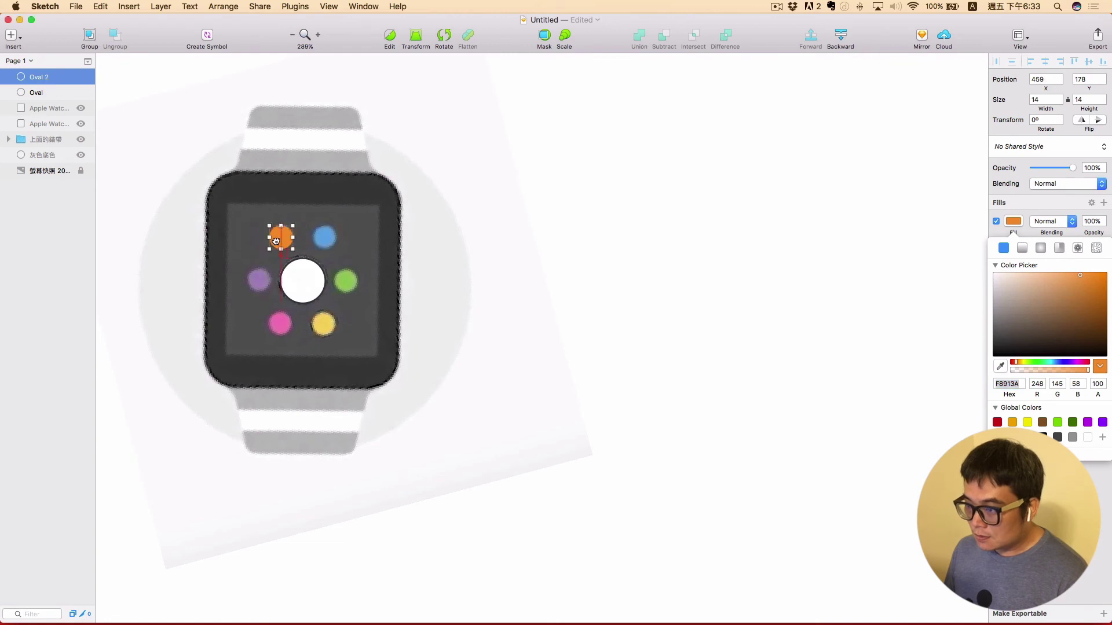
{"action": "left_click", "coordinate": [281, 239]}
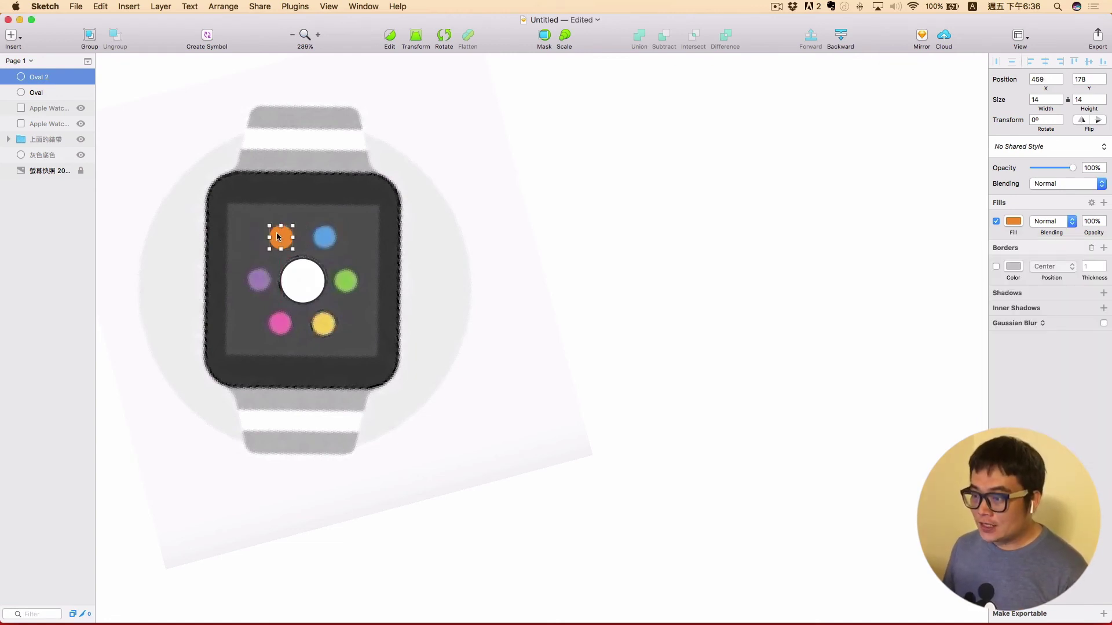
{"action": "key", "text": "super+d"}
Step: Duplicate the orange circle onto the blue, bottom-row, green and purple dot positions
{"action": "left_click_drag", "start_coordinate": [280, 231], "coordinate": [324, 233]}
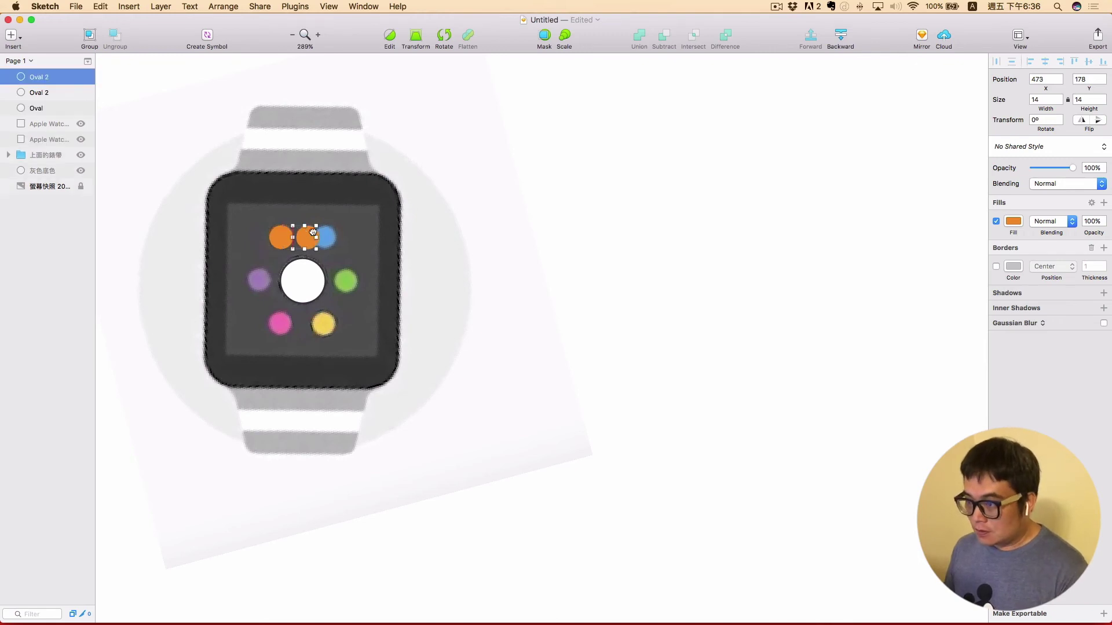
{"action": "left_click", "coordinate": [275, 242], "text": "shift"}
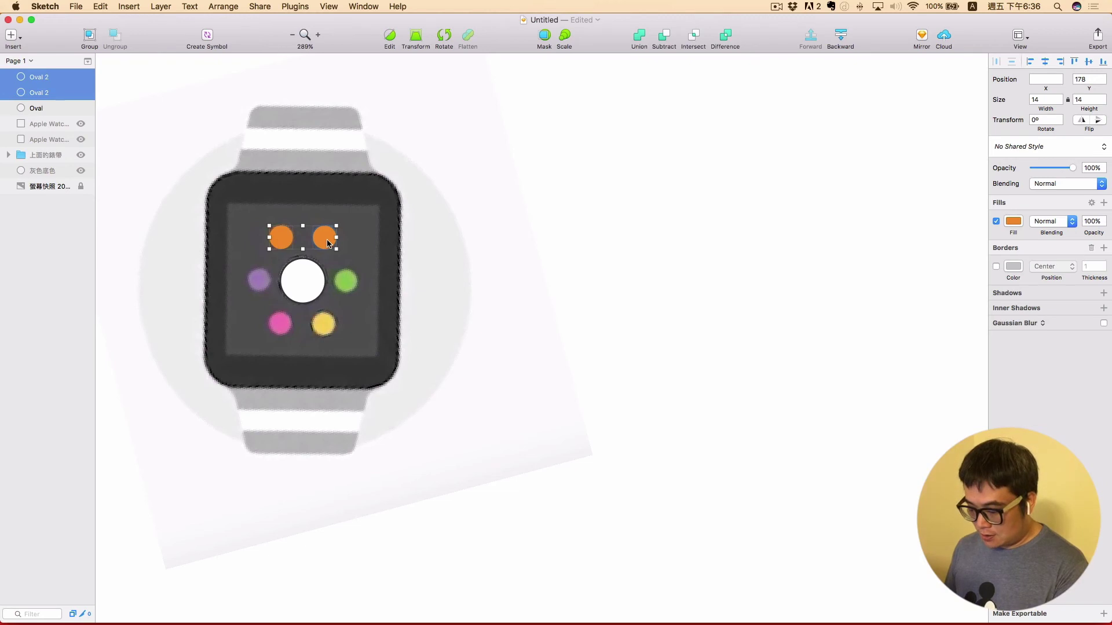
{"action": "key", "text": "super+d"}
{"action": "left_click_drag", "start_coordinate": [327, 243], "coordinate": [330, 323]}
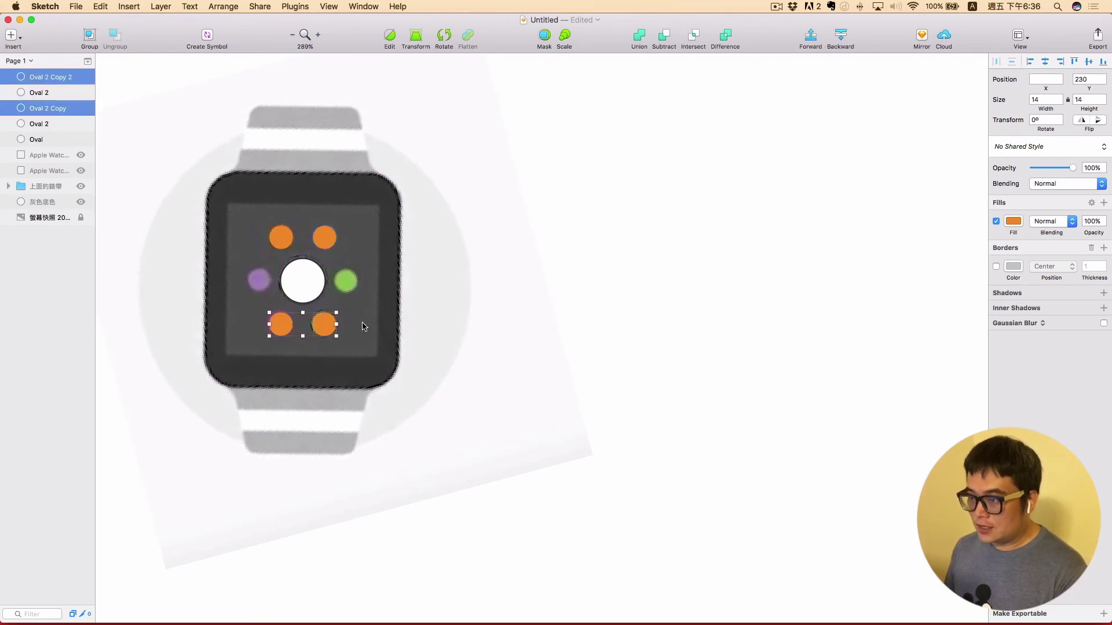
{"action": "left_click", "coordinate": [322, 324]}
{"action": "key", "text": "super+d"}
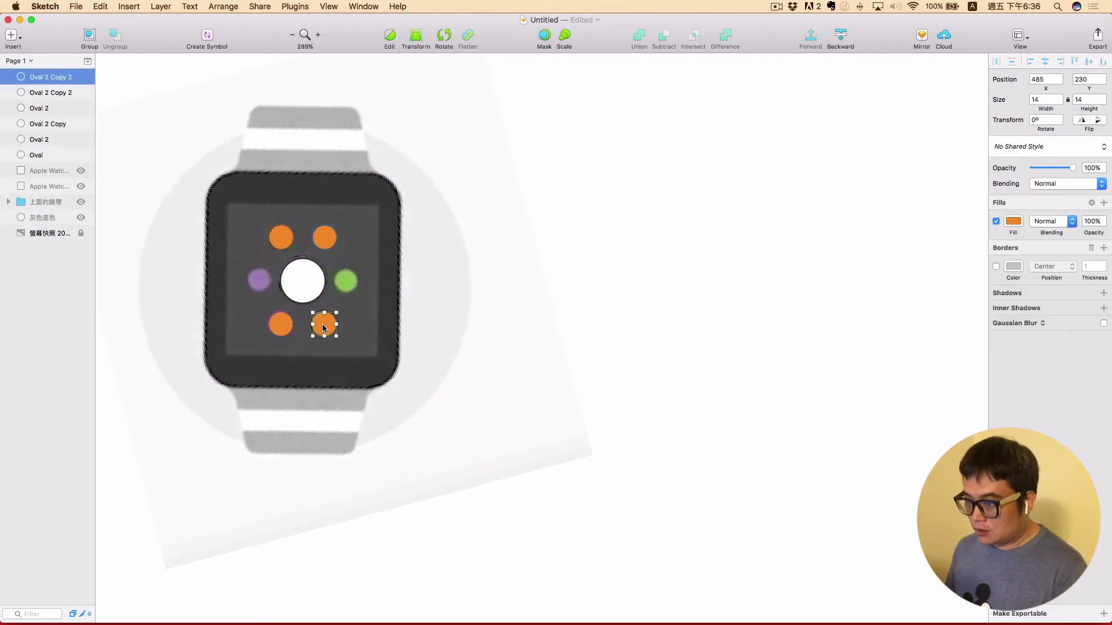
{"action": "mouse_move", "coordinate": [322, 324]}
{"action": "left_mouse_down"}
{"action": "mouse_move", "coordinate": [345, 282]}
{"action": "mouse_move", "coordinate": [256, 282]}
{"action": "left_mouse_up"}
{"action": "key", "text": "super+d"}
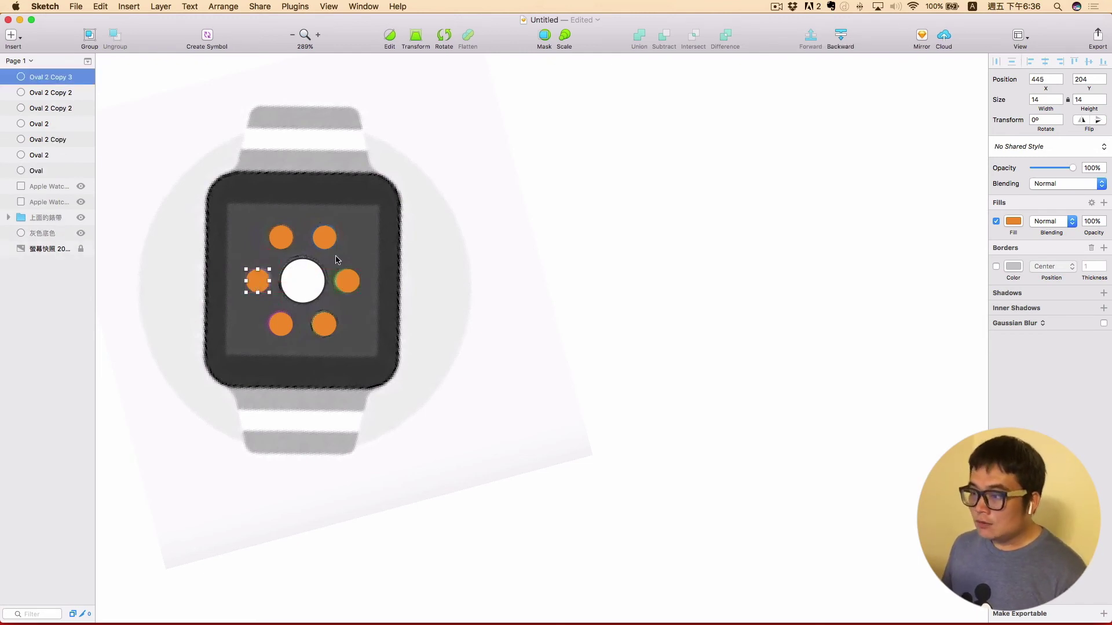
Step: Select all six orange circles and move them beside the watch
{"action": "left_click", "coordinate": [281, 237]}
{"action": "left_click", "coordinate": [322, 238], "text": "shift"}
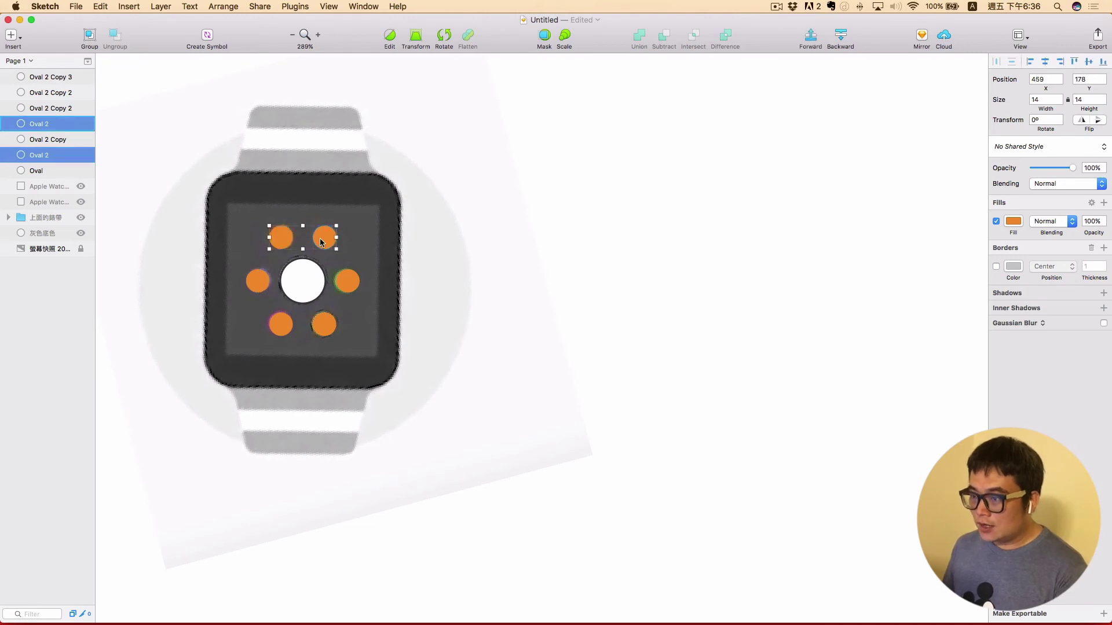
{"action": "left_click", "coordinate": [345, 275], "text": "shift"}
{"action": "left_click", "coordinate": [319, 322], "text": "shift"}
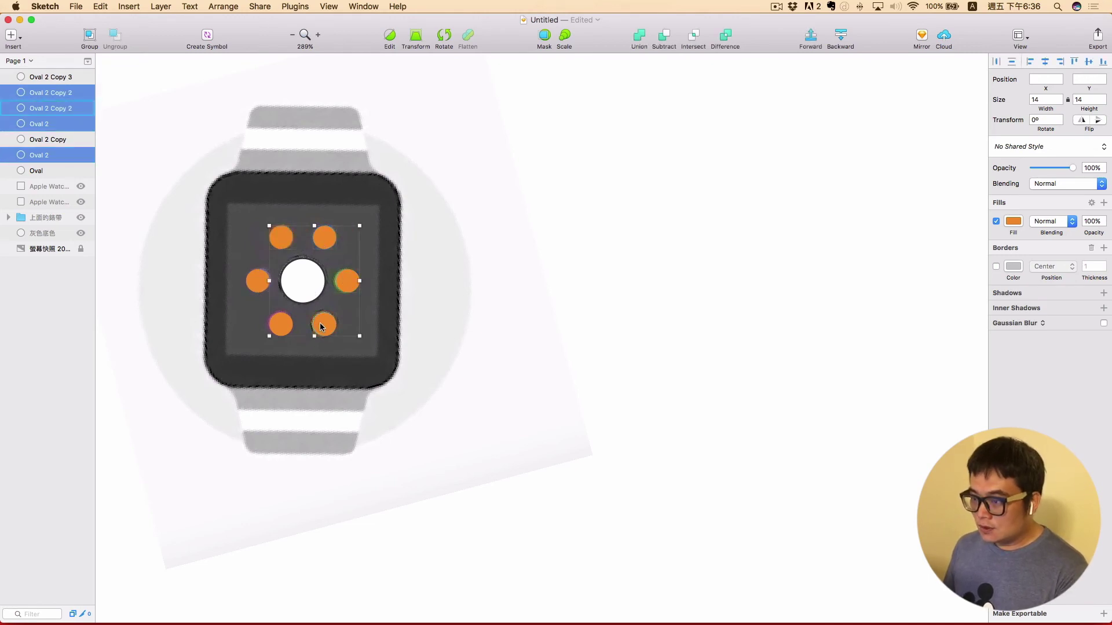
{"action": "left_click", "coordinate": [264, 295], "text": "shift"}
{"action": "left_click_drag", "start_coordinate": [265, 294], "coordinate": [472, 303]}
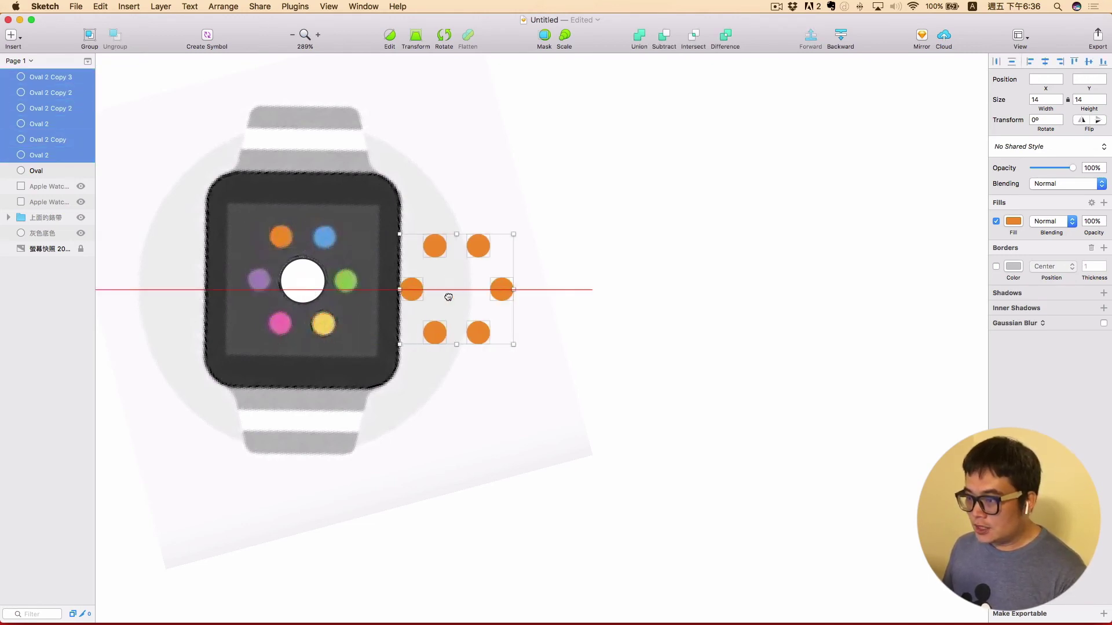
Step: Recolour the top-right and right dots with the sampled blue and green
{"action": "left_click", "coordinate": [693, 286]}
{"action": "left_click", "coordinate": [532, 246]}
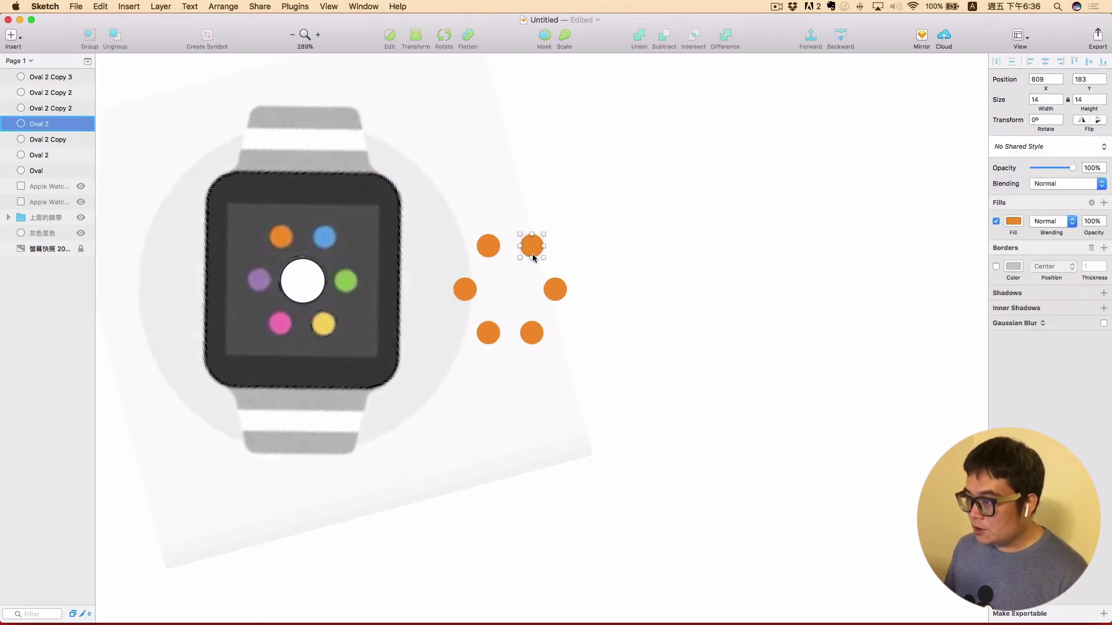
{"action": "left_click", "coordinate": [1012, 221]}
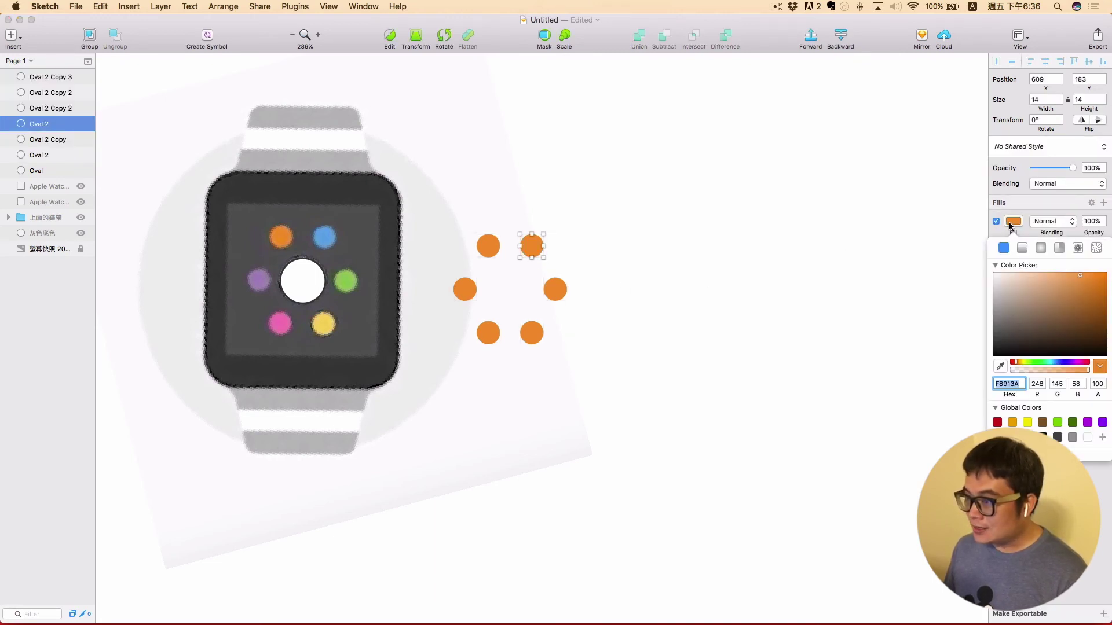
{"action": "left_click", "coordinate": [998, 365]}
{"action": "left_click", "coordinate": [325, 237]}
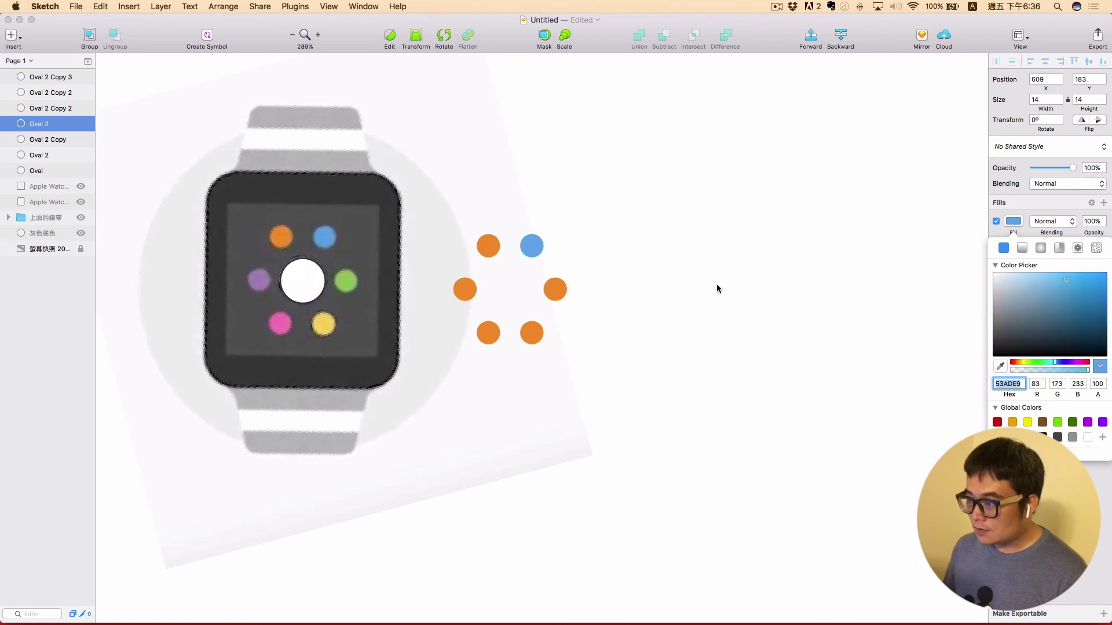
{"action": "left_click", "coordinate": [555, 290]}
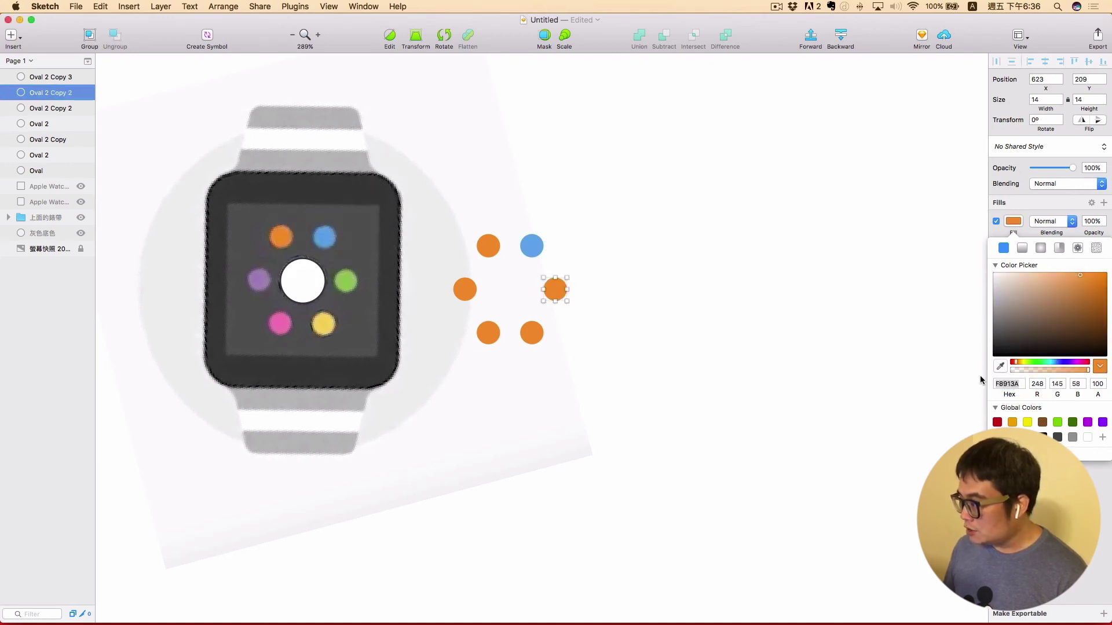
{"action": "left_click", "coordinate": [1000, 366]}
{"action": "left_click", "coordinate": [346, 282]}
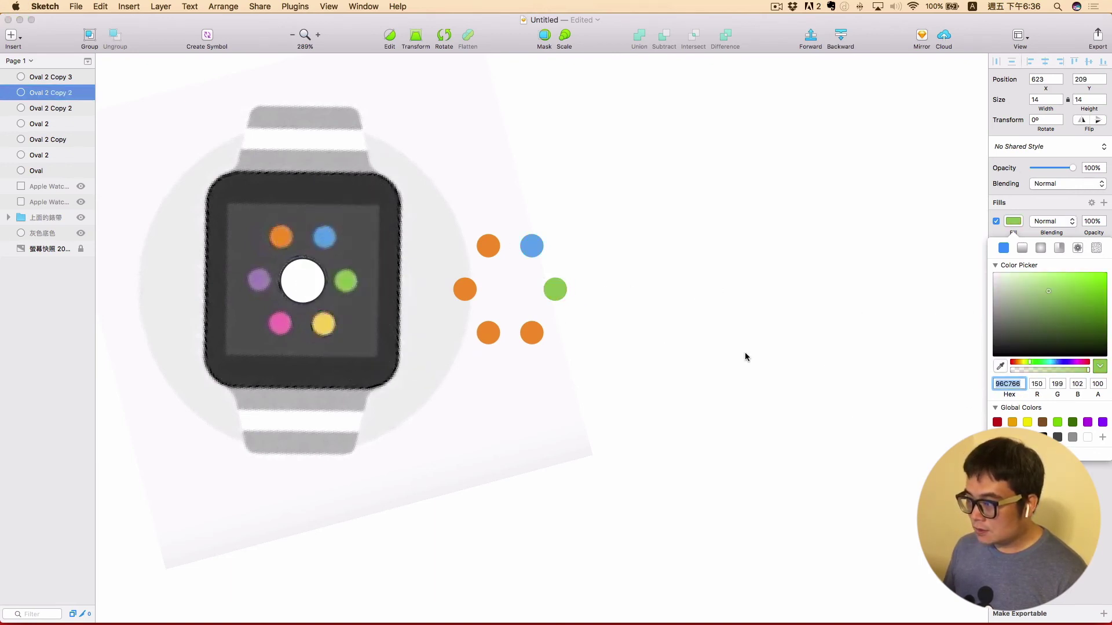
Step: Recolour the bottom-right, bottom-left and left dots with the sampled yellow, pink and purple
{"action": "left_click", "coordinate": [530, 328]}
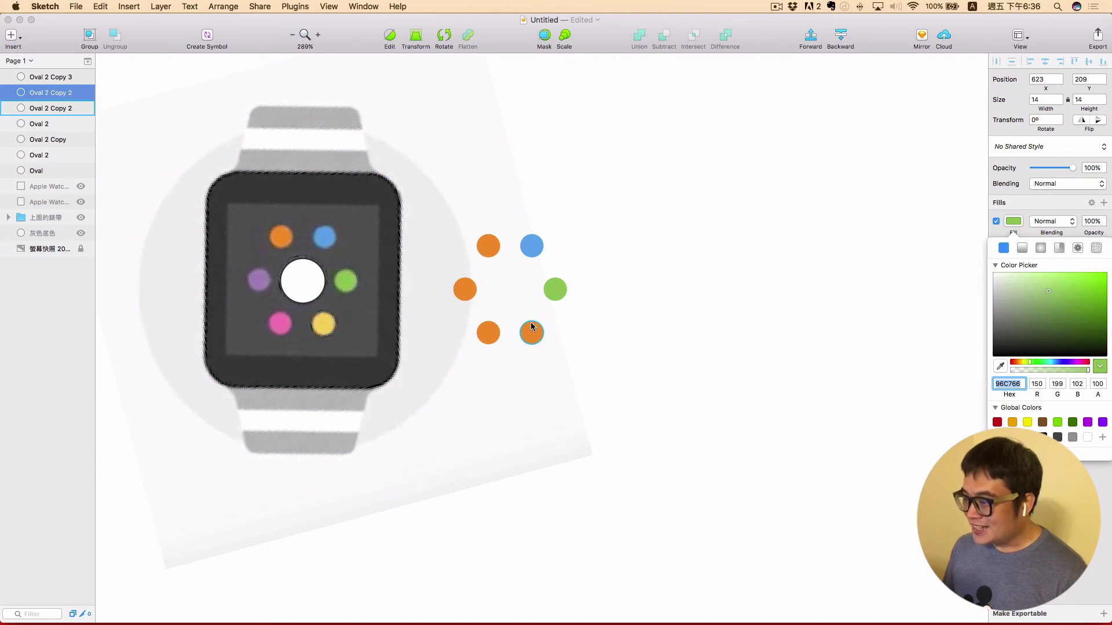
{"action": "left_click", "coordinate": [1000, 366]}
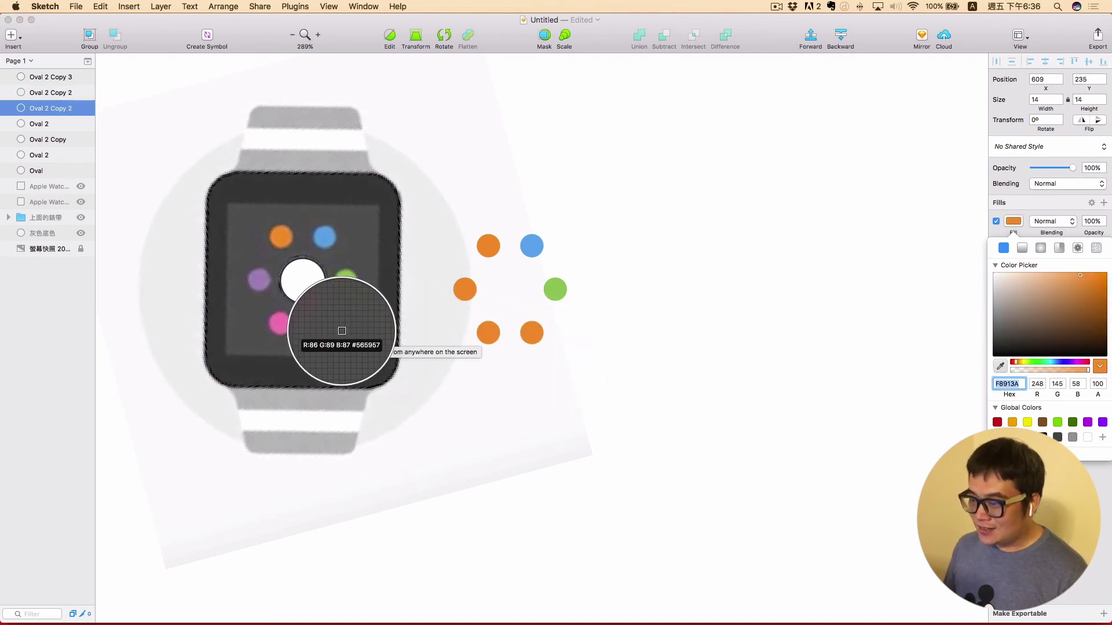
{"action": "left_click", "coordinate": [323, 324]}
{"action": "left_click", "coordinate": [488, 333]}
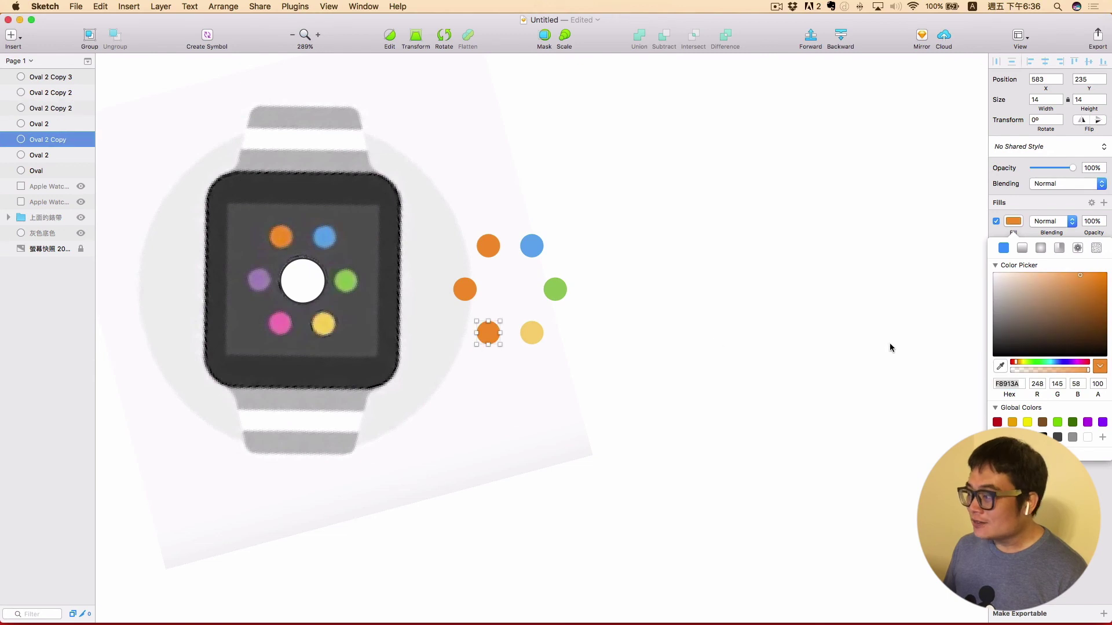
{"action": "left_click", "coordinate": [1000, 366]}
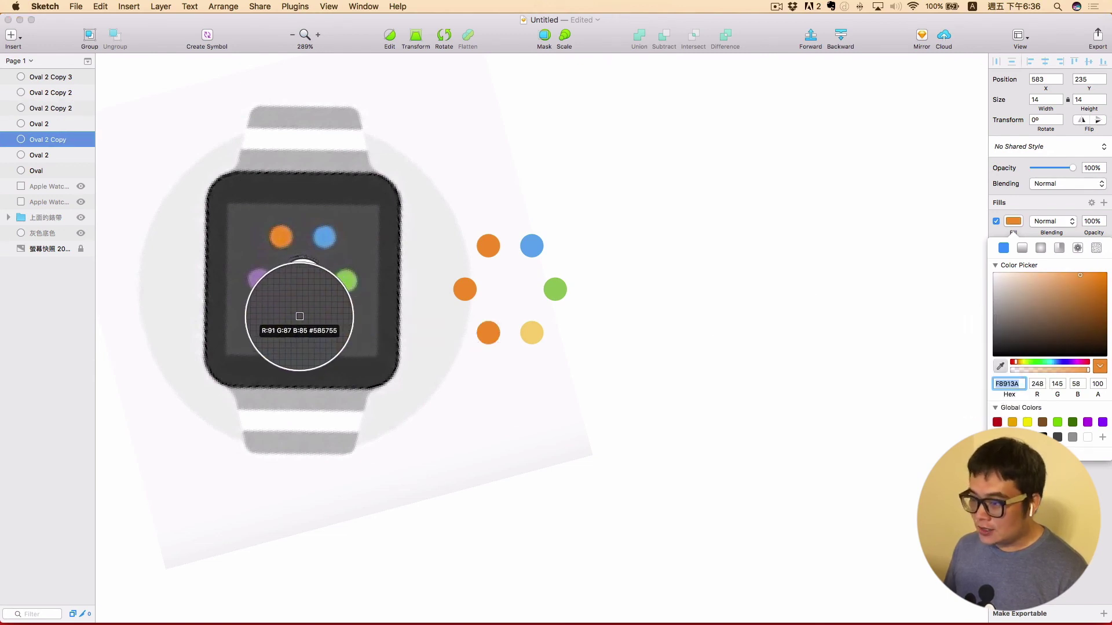
{"action": "left_click", "coordinate": [280, 323]}
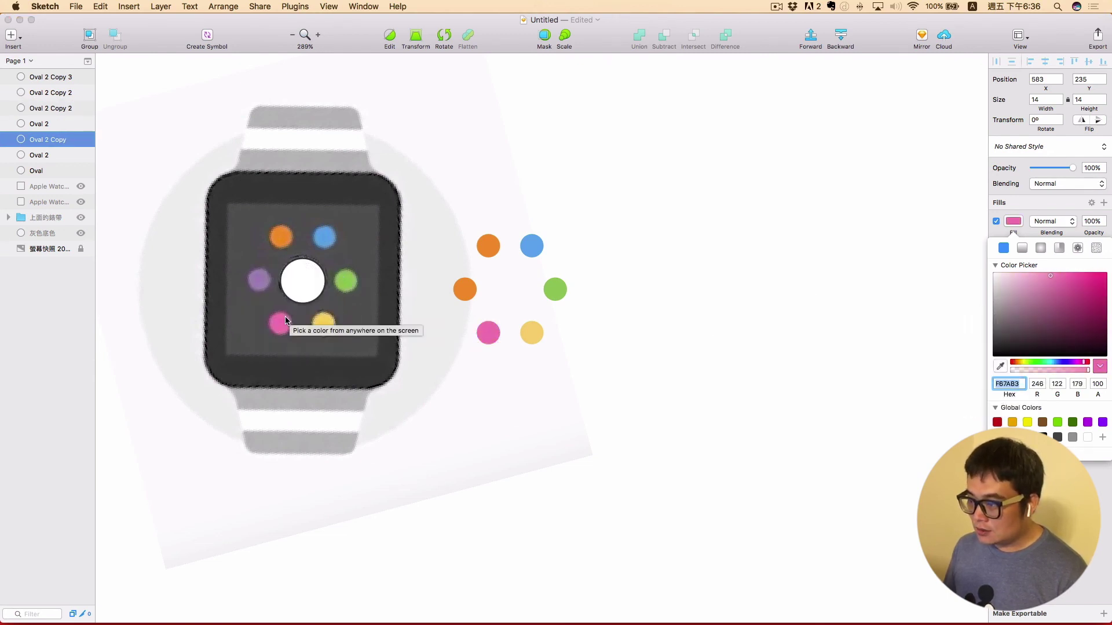
{"action": "left_click", "coordinate": [464, 287]}
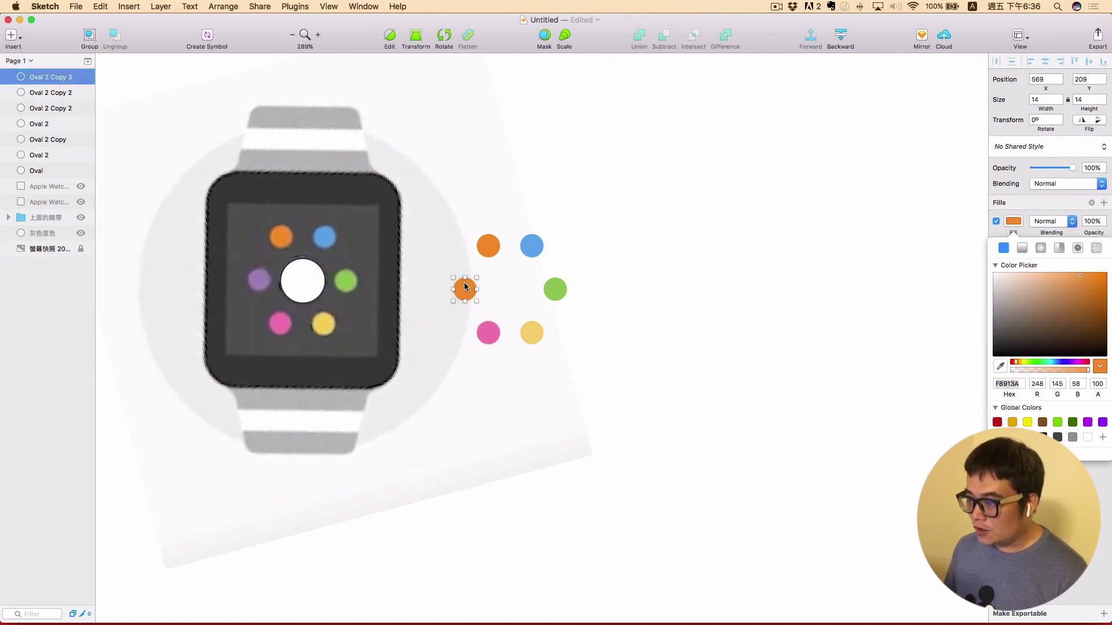
{"action": "left_click", "coordinate": [1000, 366]}
{"action": "left_click", "coordinate": [264, 278]}
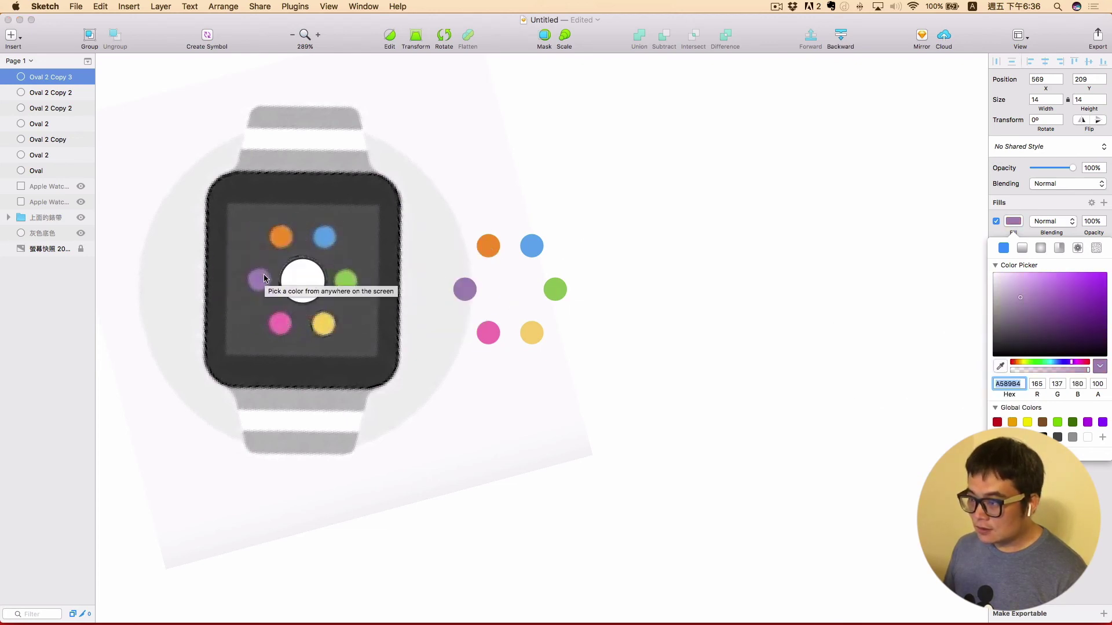
Step: Select all six coloured dots and move them onto the watch face
{"action": "left_click", "coordinate": [481, 241]}
{"action": "left_click", "coordinate": [523, 248], "text": "shift"}
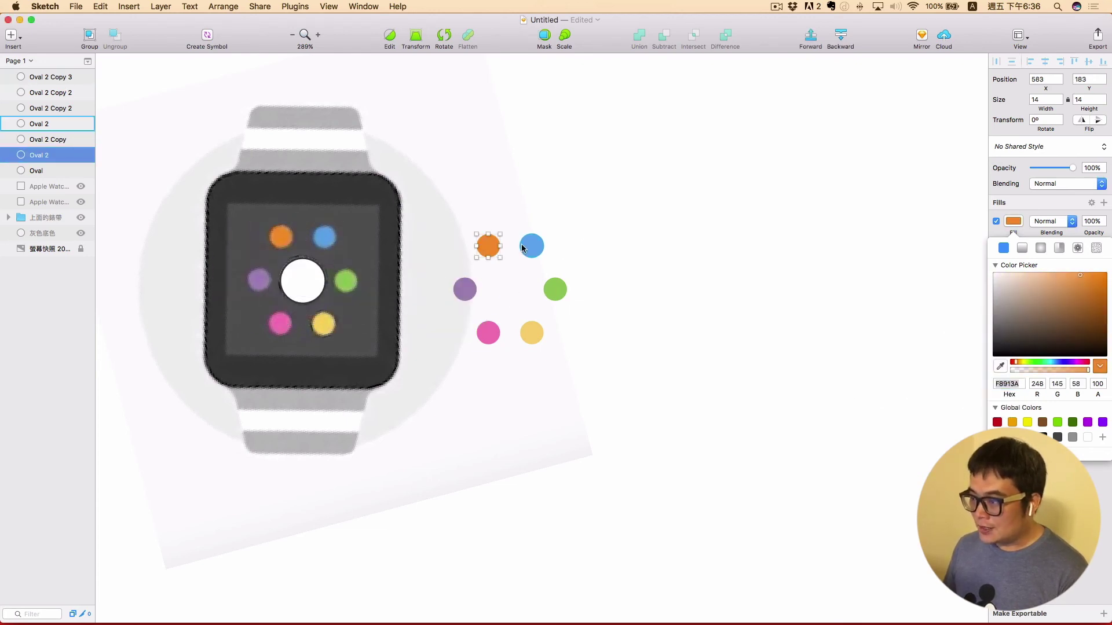
{"action": "left_click", "coordinate": [557, 289], "text": "shift"}
{"action": "left_click", "coordinate": [529, 332], "text": "shift"}
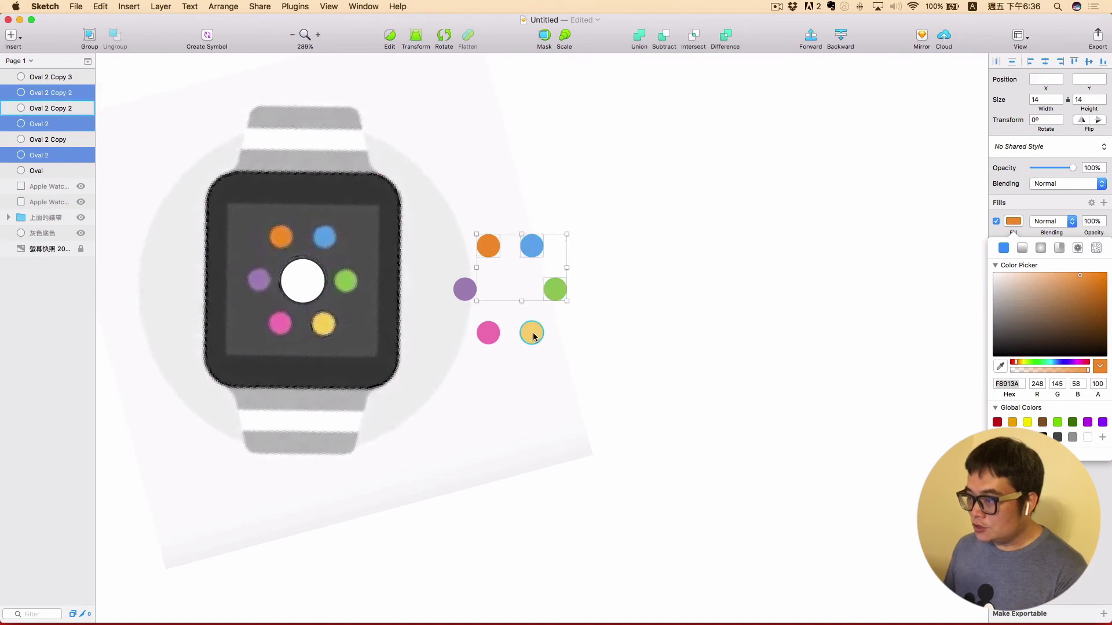
{"action": "left_click", "coordinate": [492, 334], "text": "shift"}
{"action": "left_click", "coordinate": [465, 290], "text": "shift"}
{"action": "mouse_move", "coordinate": [490, 251]}
{"action": "left_mouse_down"}
{"action": "mouse_move", "coordinate": [299, 262]}
{"action": "mouse_move", "coordinate": [283, 242]}
{"action": "left_mouse_up"}
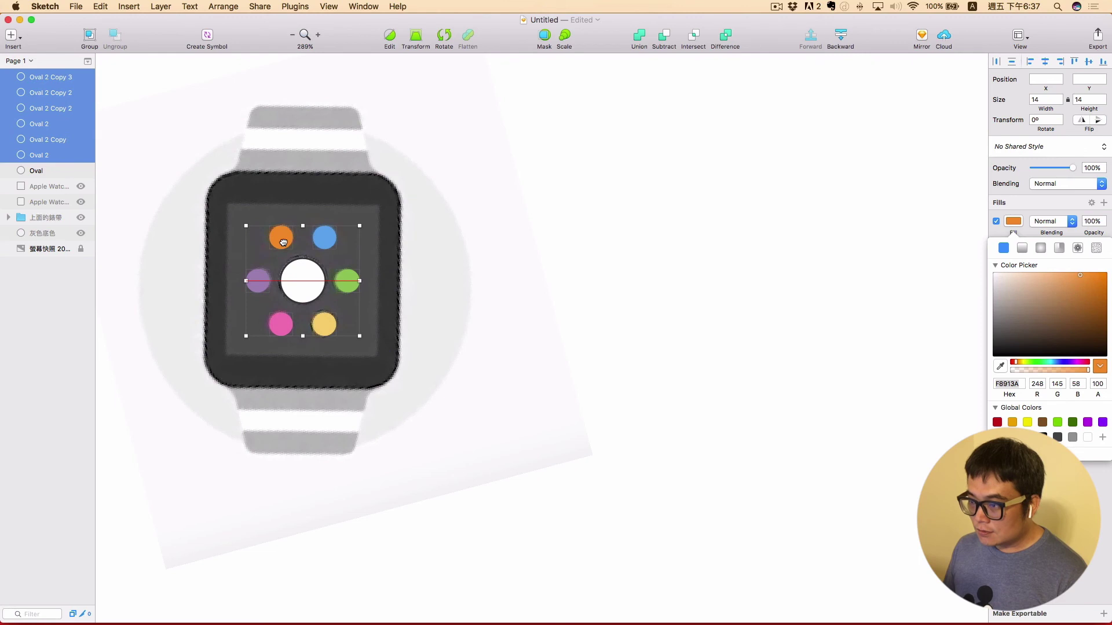
{"action": "mouse_move", "coordinate": [40, 170]}
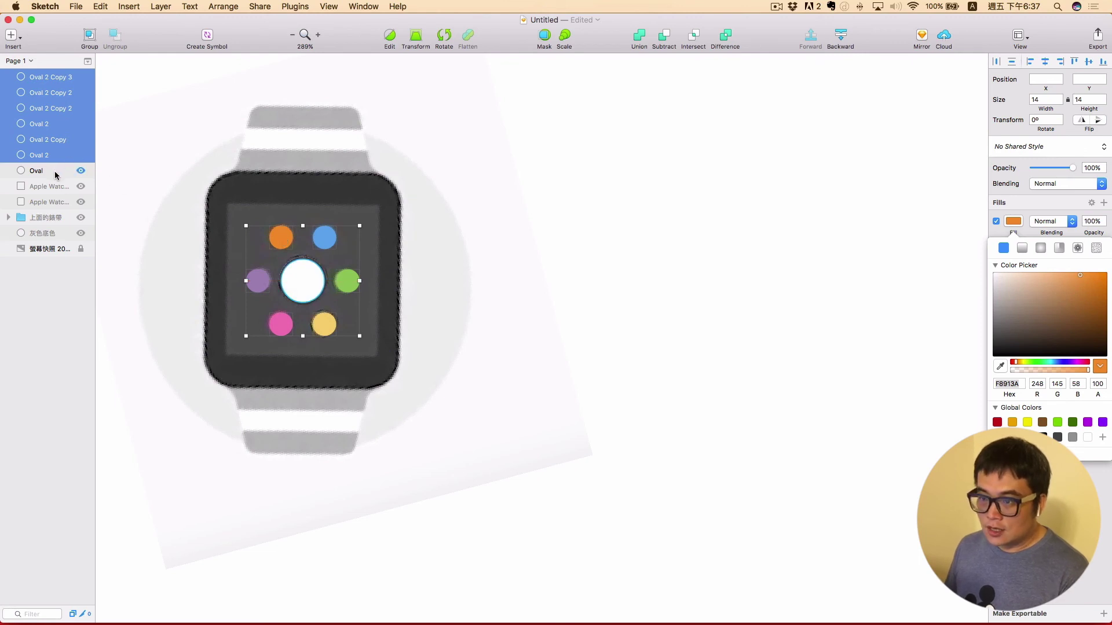
Step: Group the dots with the white centre circle and name the group 'Apple Watch Icons'
{"action": "left_click", "coordinate": [56, 172], "text": "shift"}
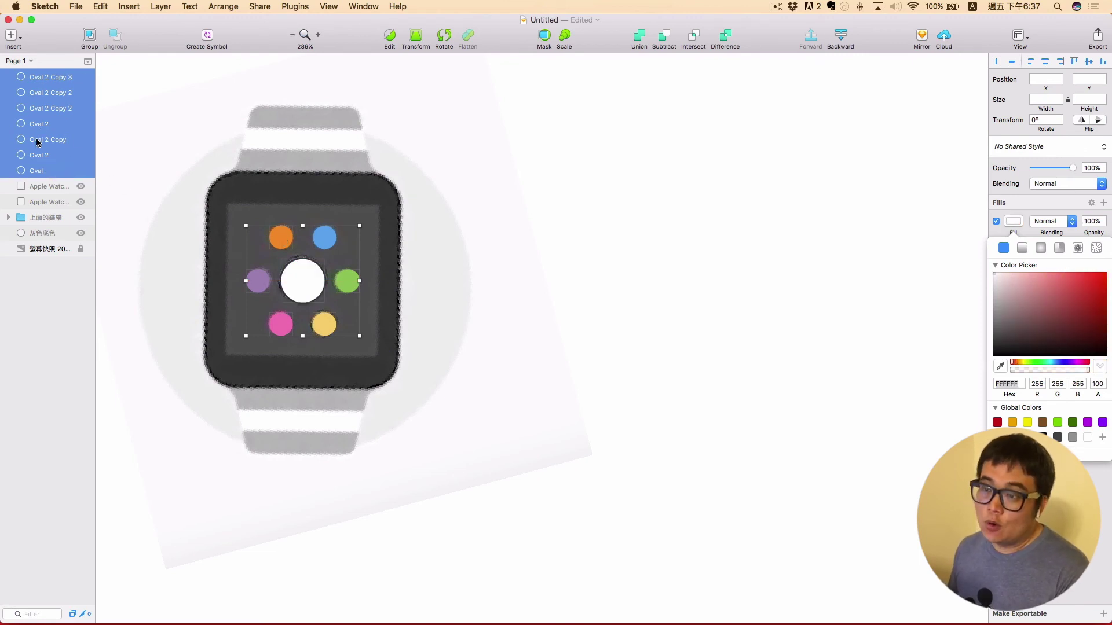
{"action": "left_click", "coordinate": [90, 38]}
{"action": "double_click", "coordinate": [48, 77]}
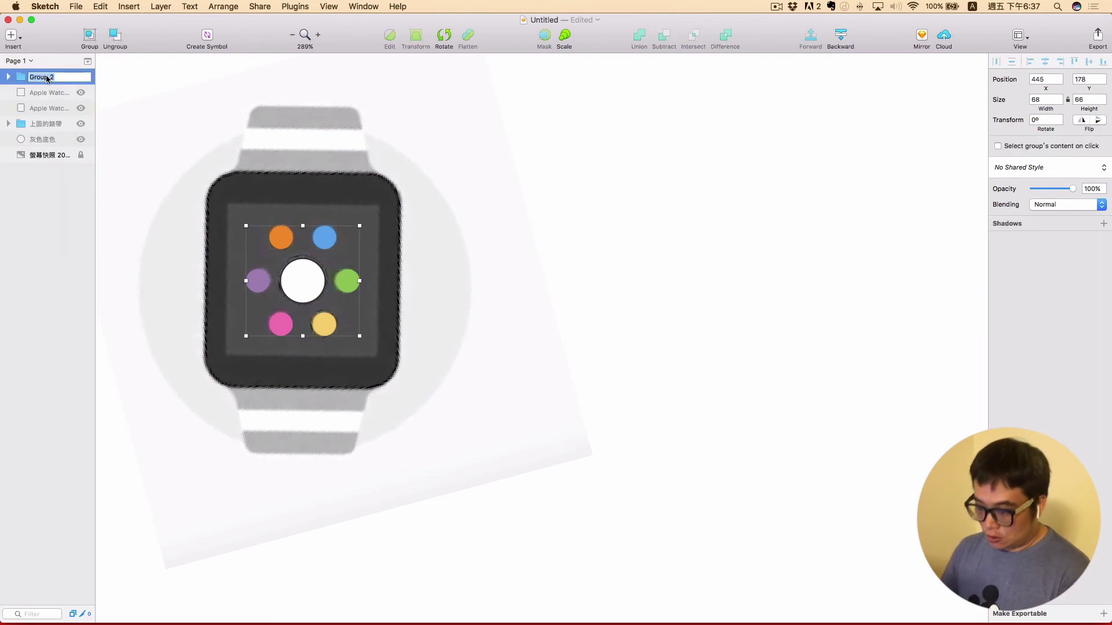
{"action": "type", "text": "Apple Watch Icons"}
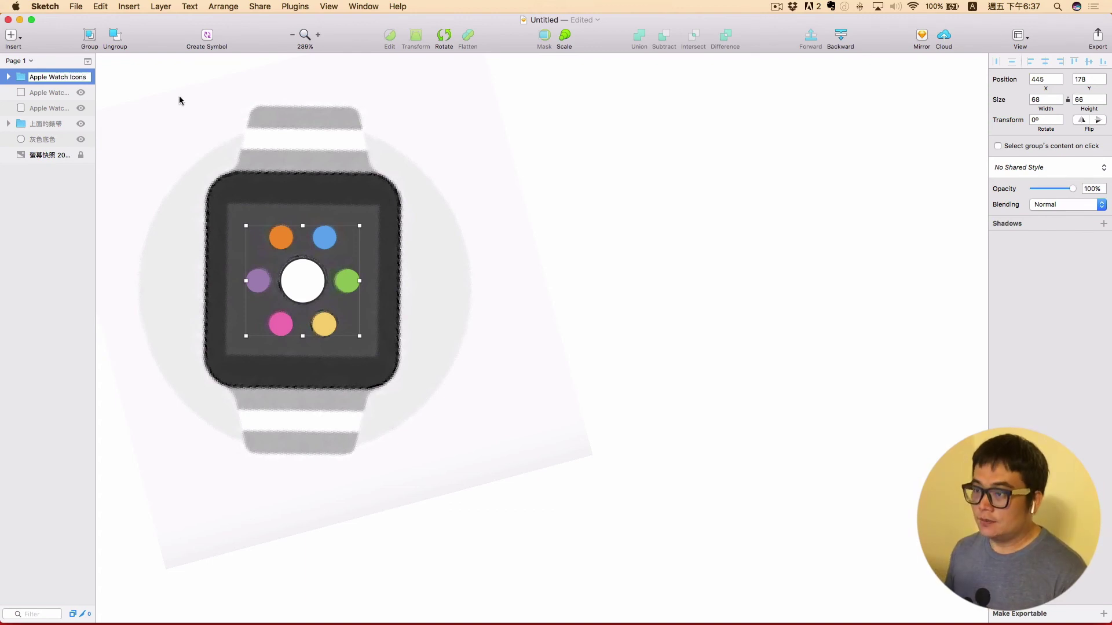
{"action": "left_click", "coordinate": [530, 204]}
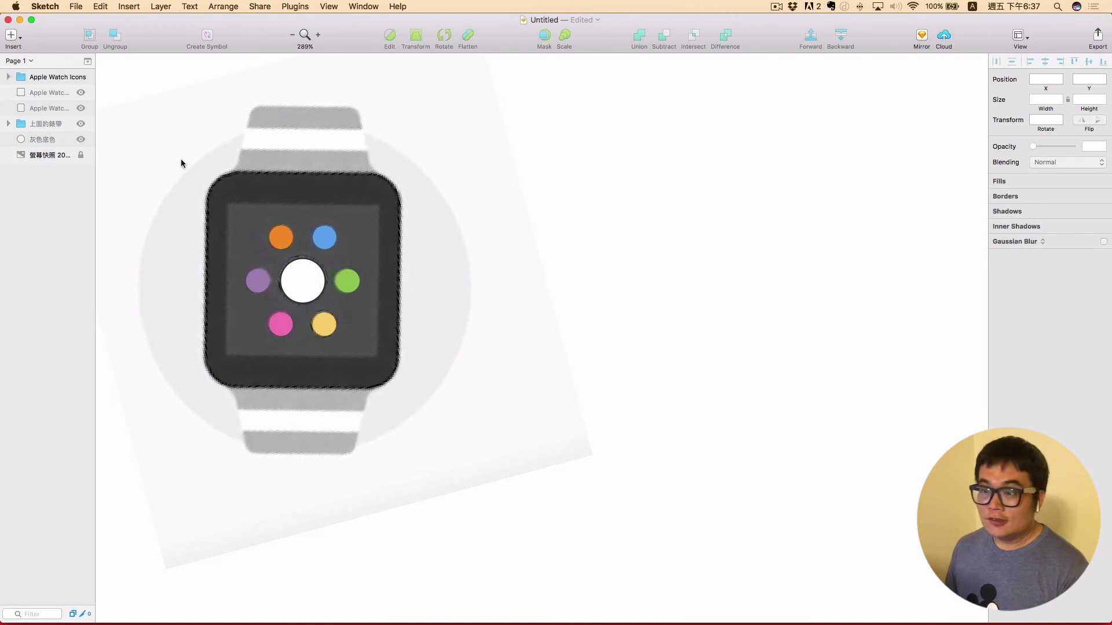
Step: Delete the reference screenshot layer
{"action": "left_click", "coordinate": [60, 155]}
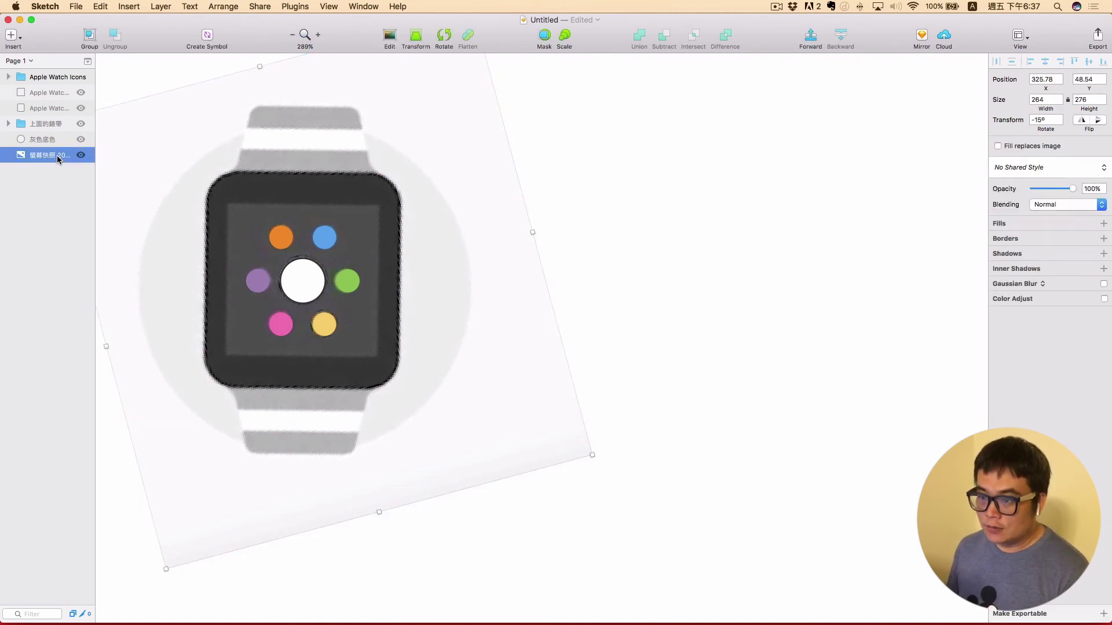
{"action": "right_click", "coordinate": [58, 155]}
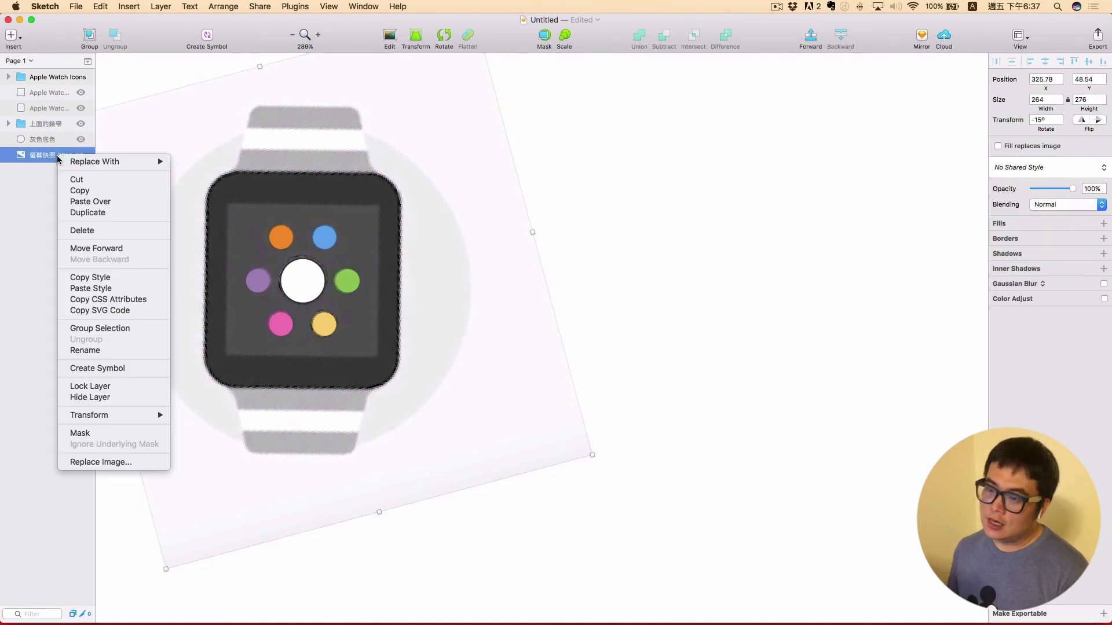
{"action": "left_click", "coordinate": [107, 231]}
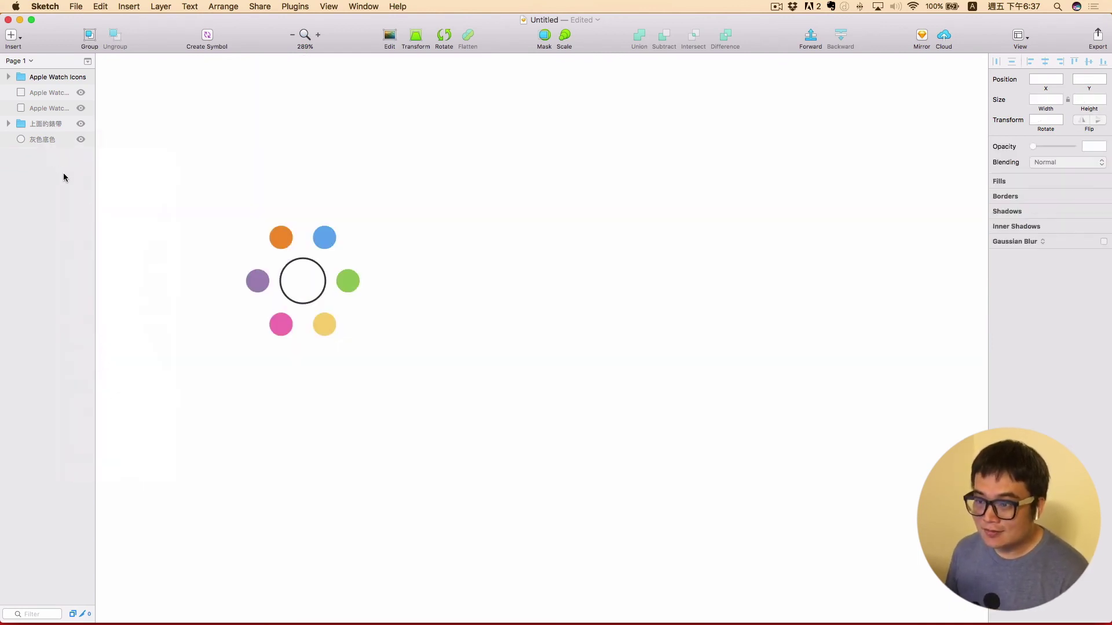
Step: Unhide the grey circle, strap group, dark watch body and watch screen layers
{"action": "left_click", "coordinate": [80, 140]}
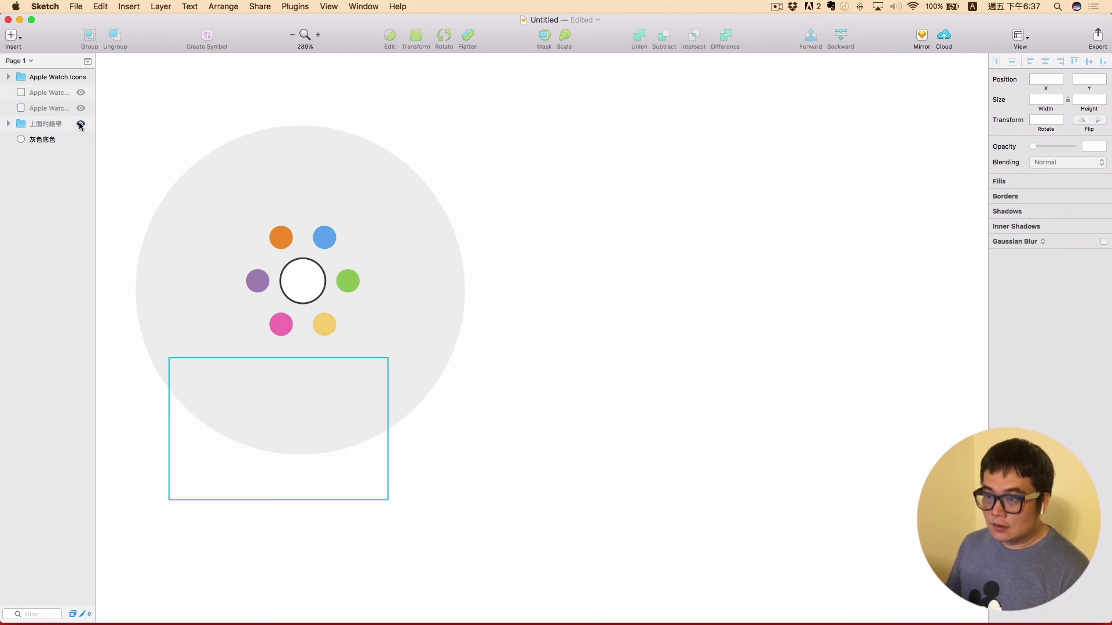
{"action": "left_click", "coordinate": [81, 124]}
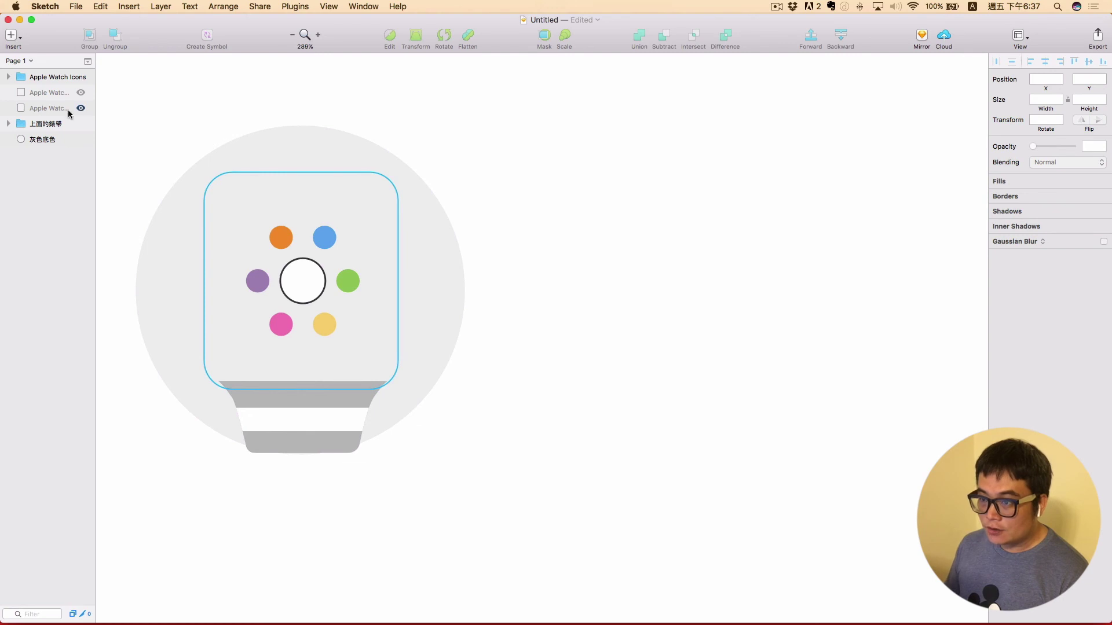
{"action": "left_click", "coordinate": [8, 123]}
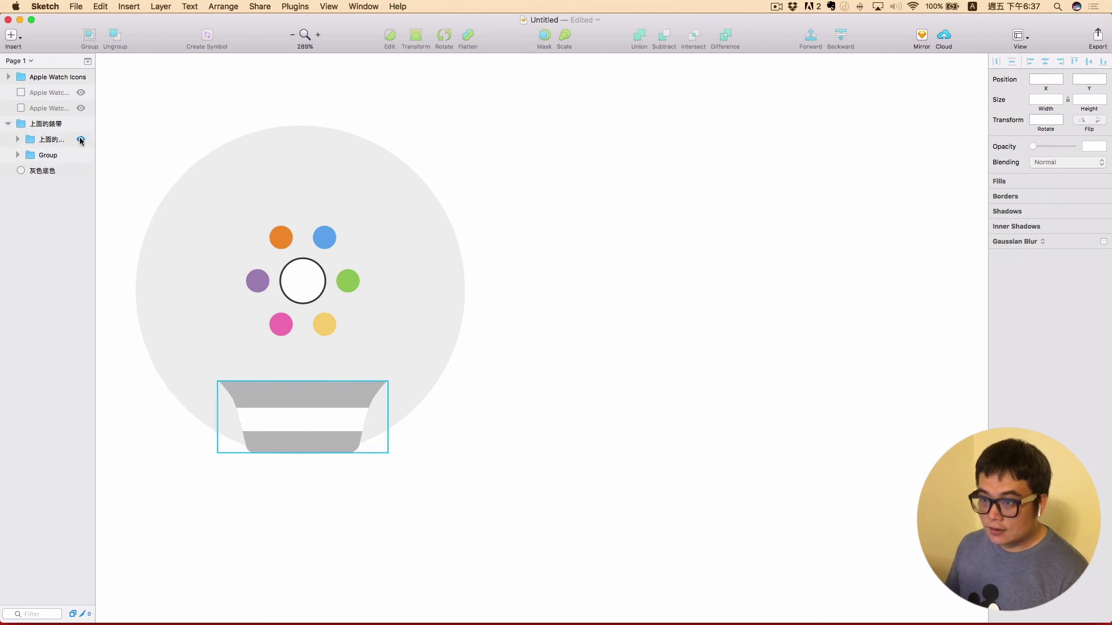
{"action": "left_click", "coordinate": [81, 139]}
{"action": "left_click", "coordinate": [81, 140]}
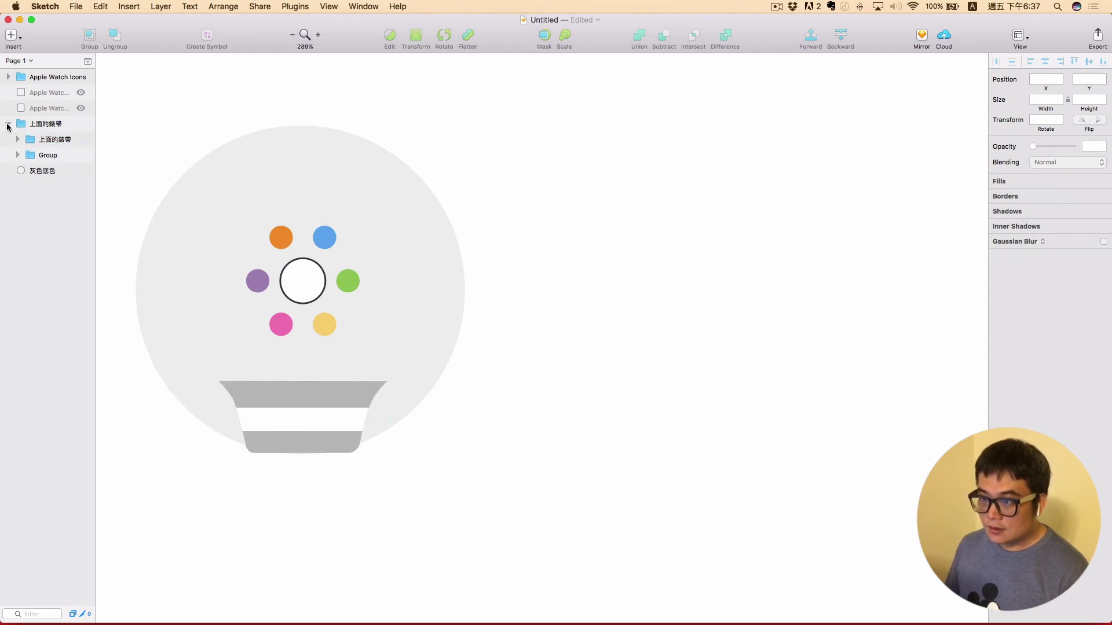
{"action": "left_click", "coordinate": [8, 124]}
{"action": "left_click", "coordinate": [80, 108]}
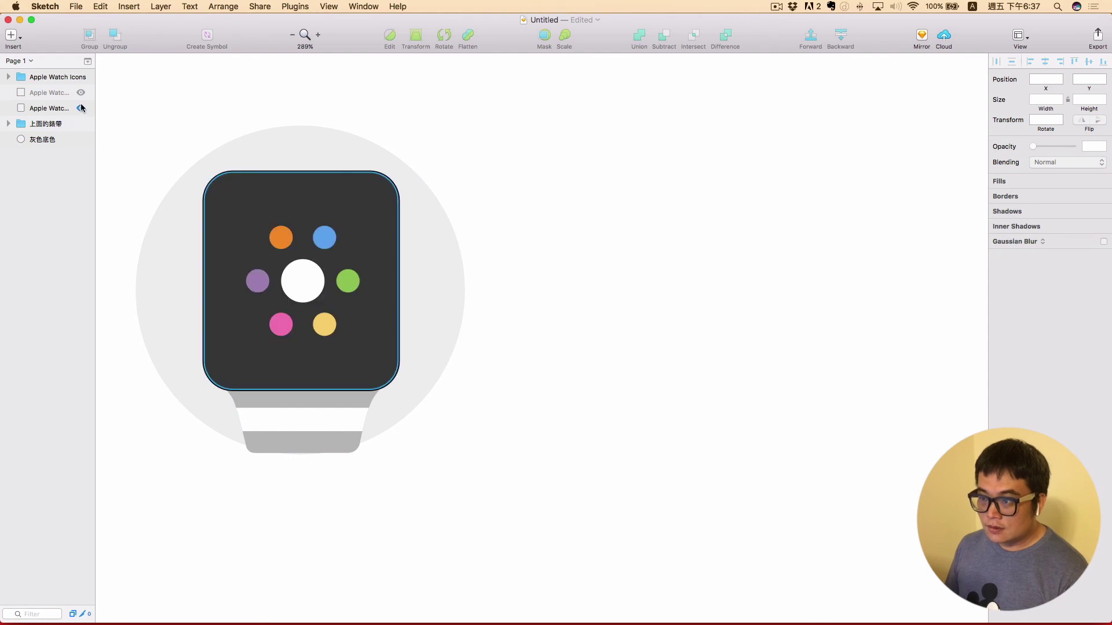
{"action": "left_click", "coordinate": [81, 92]}
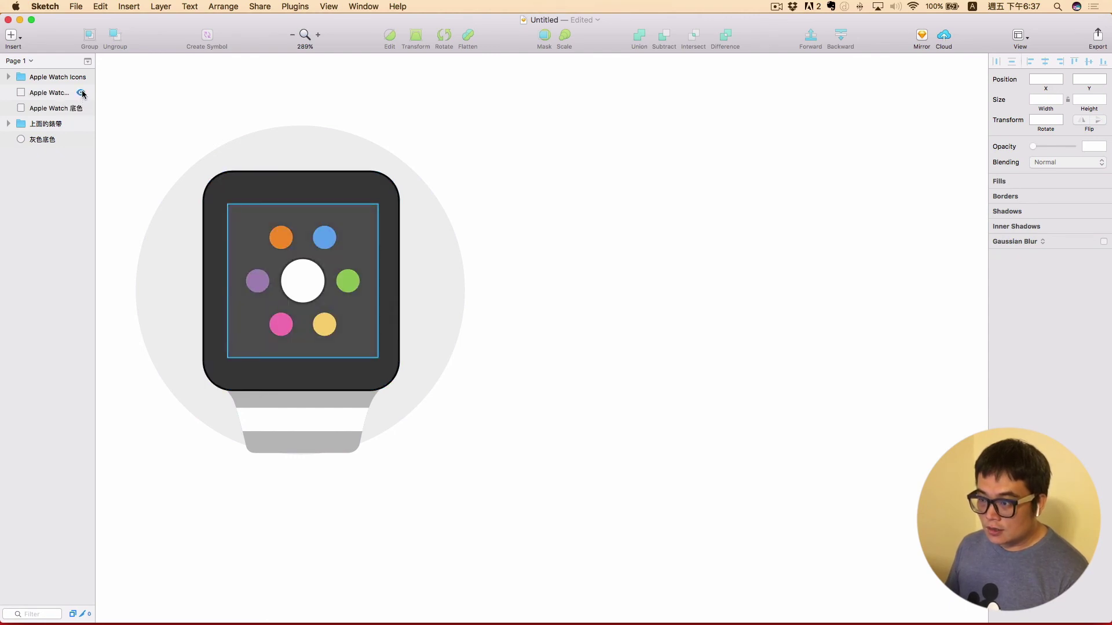
{"action": "left_click", "coordinate": [81, 77]}
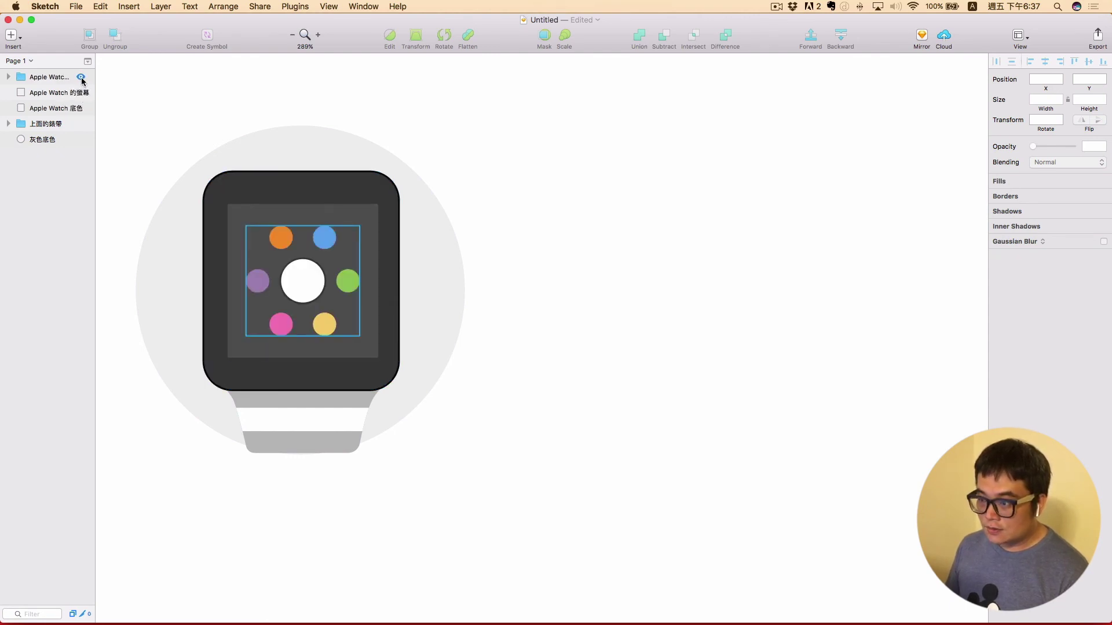
{"action": "left_click", "coordinate": [301, 412]}
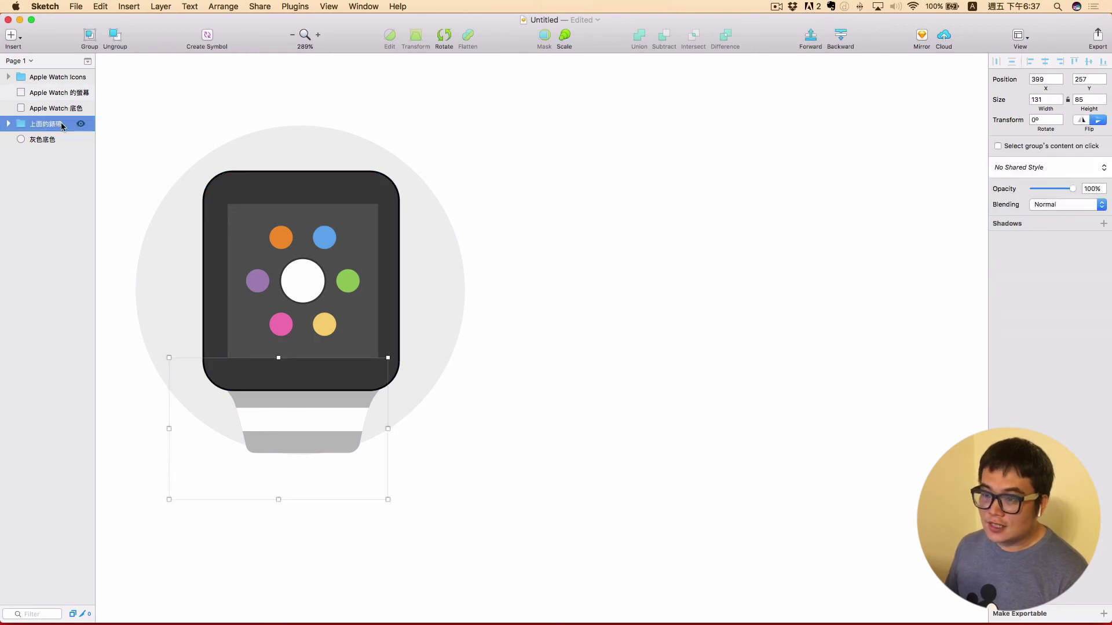
Step: Duplicate the strap, flip it vertically onto the watch top, and re-centre the grey circle
{"action": "key", "text": "super+d"}
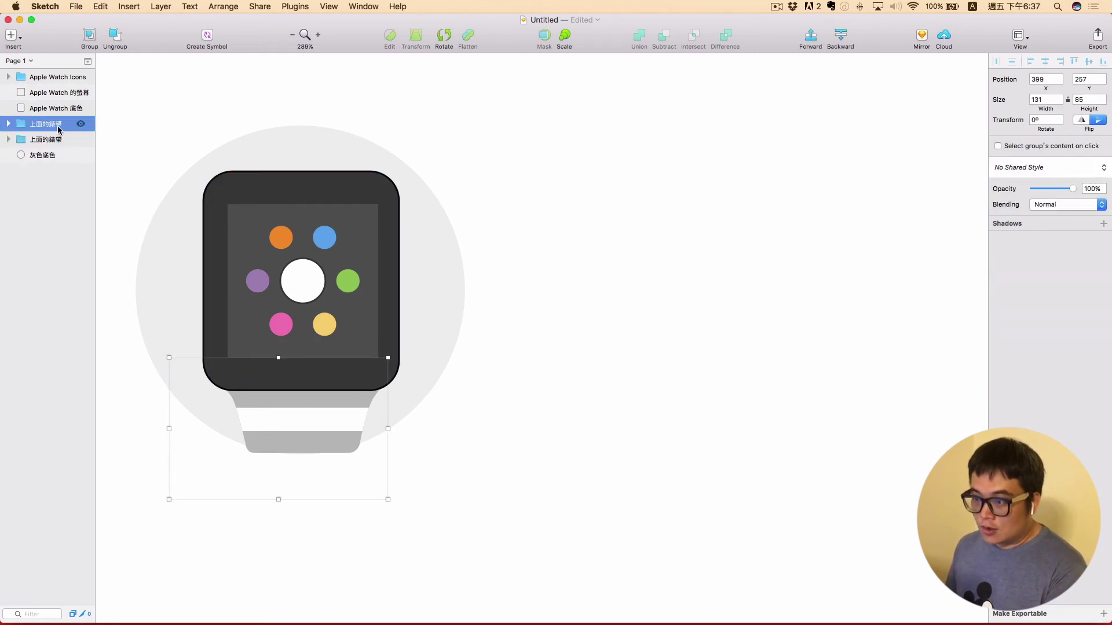
{"action": "left_click_drag", "start_coordinate": [321, 404], "coordinate": [558, 293]}
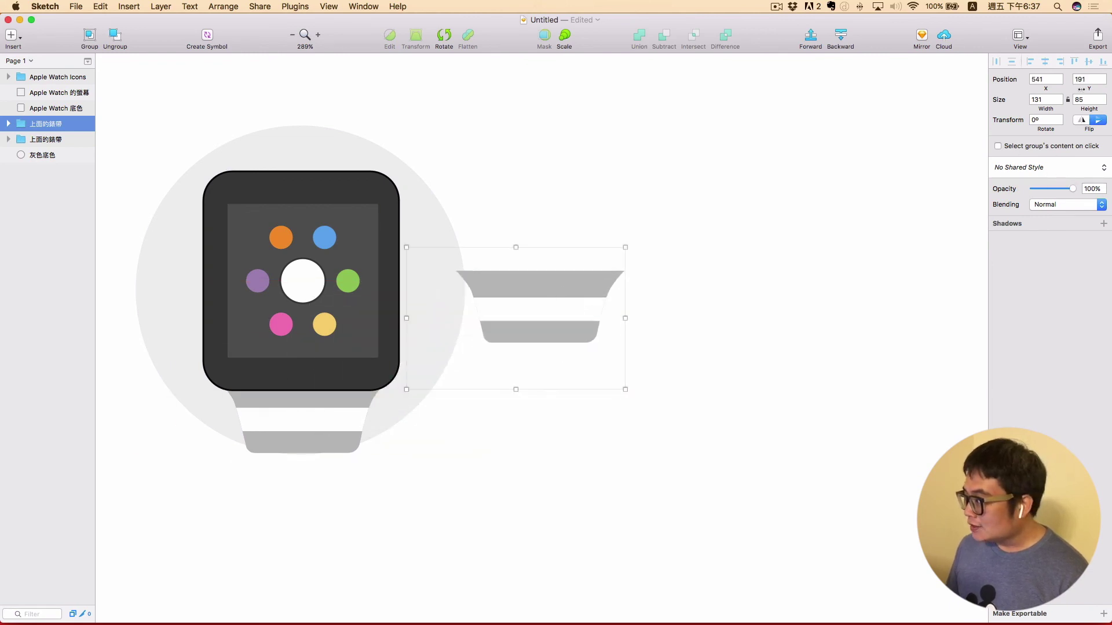
{"action": "left_click", "coordinate": [1099, 122]}
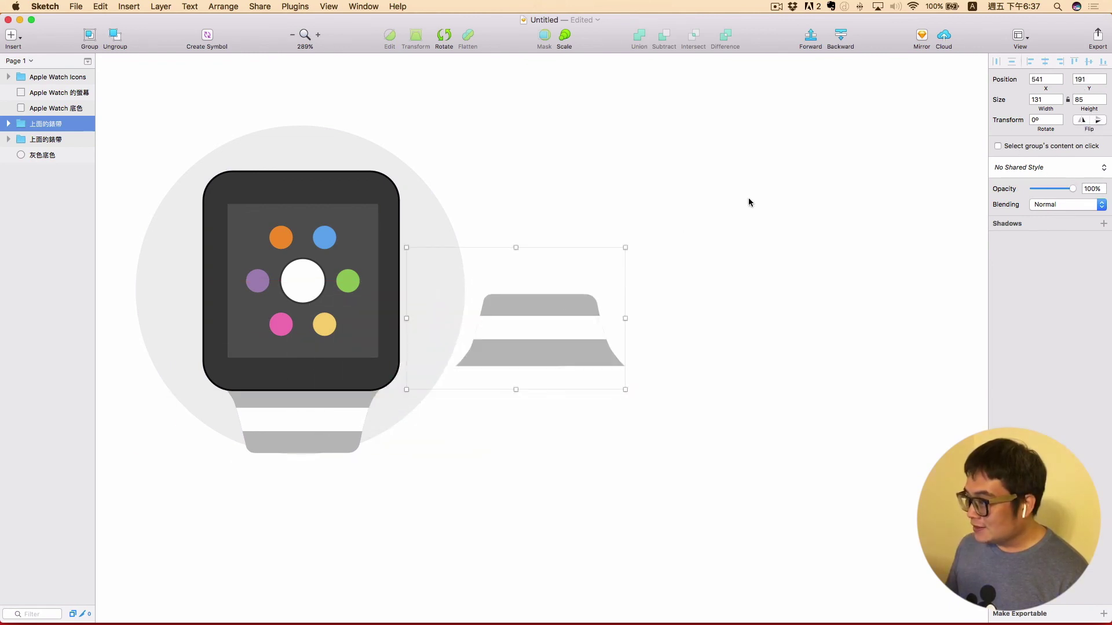
{"action": "left_click_drag", "start_coordinate": [560, 328], "coordinate": [324, 149]}
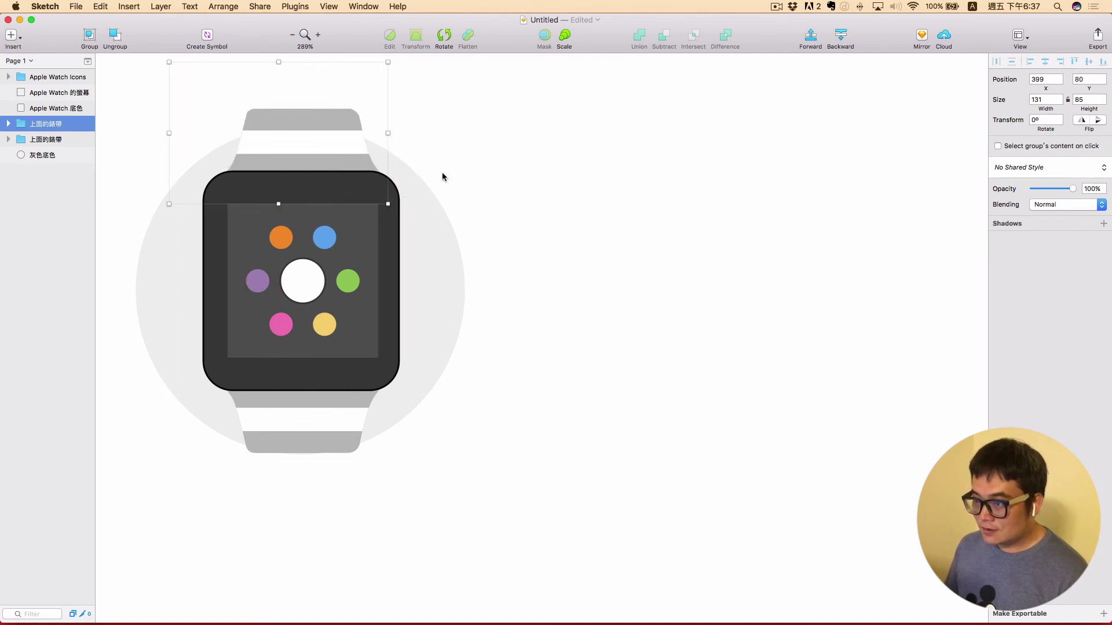
{"action": "left_click", "coordinate": [600, 239]}
{"action": "left_click_drag", "start_coordinate": [429, 318], "coordinate": [432, 312]}
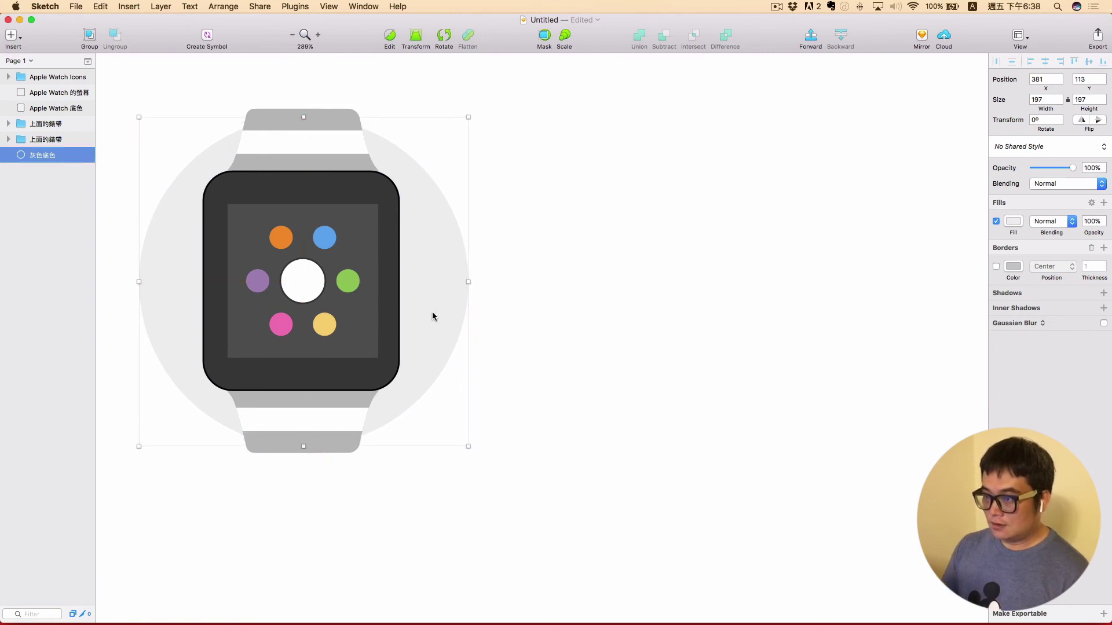
Step: Align the grey circle and centre the screen rectangle and app dots on the watch body
{"action": "key", "text": "Up"}
{"action": "key", "text": "Right"}
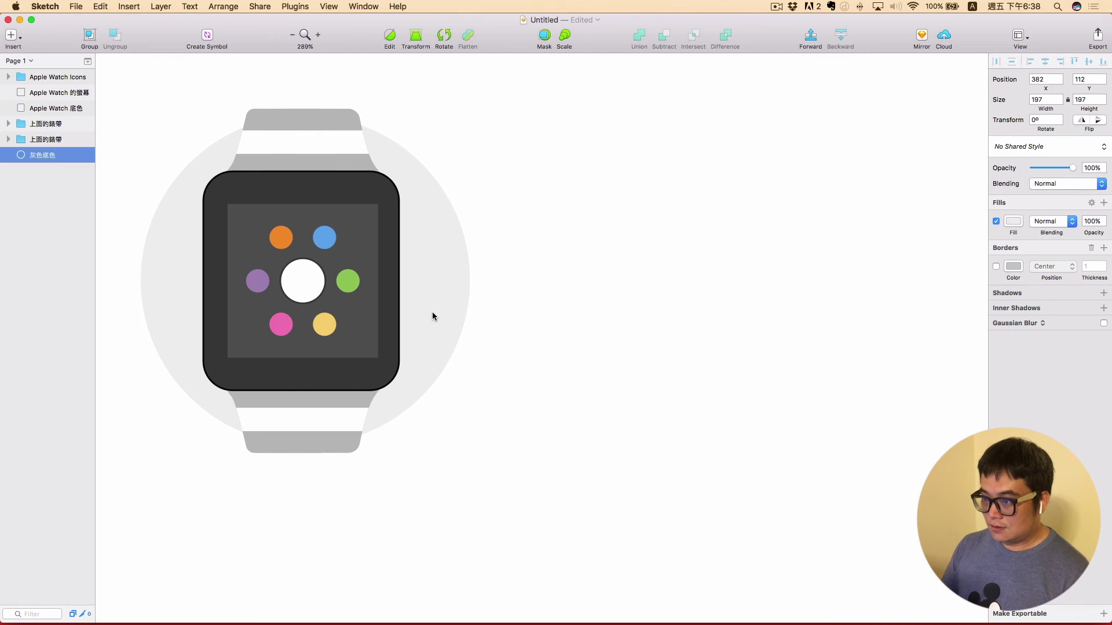
{"action": "left_click", "coordinate": [388, 225]}
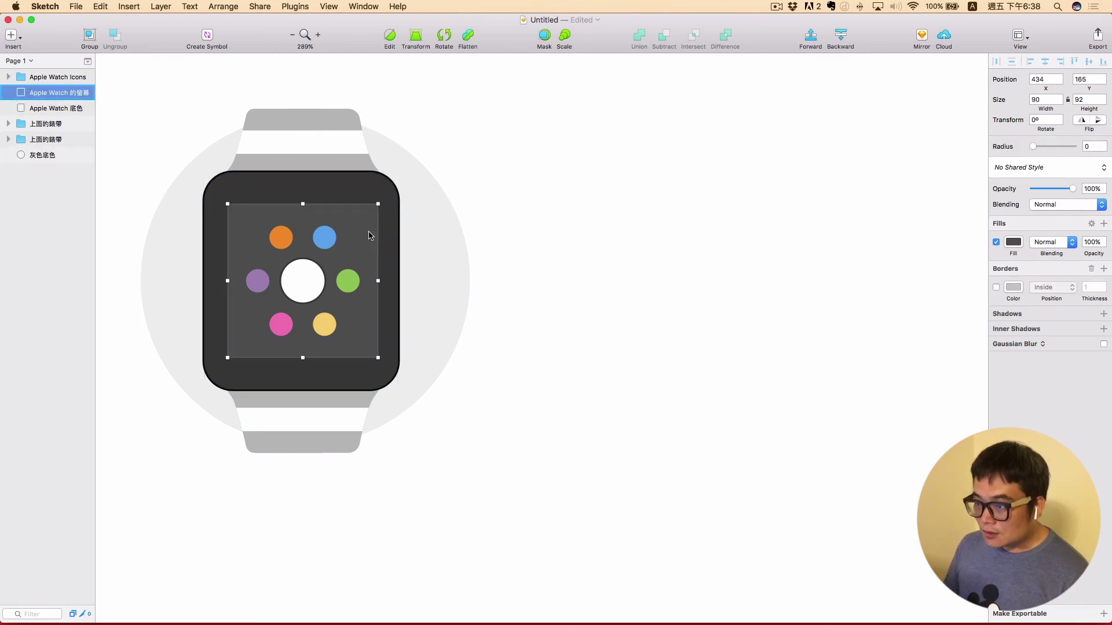
{"action": "left_click_drag", "start_coordinate": [369, 235], "coordinate": [368, 233]}
{"action": "left_click", "coordinate": [362, 179]}
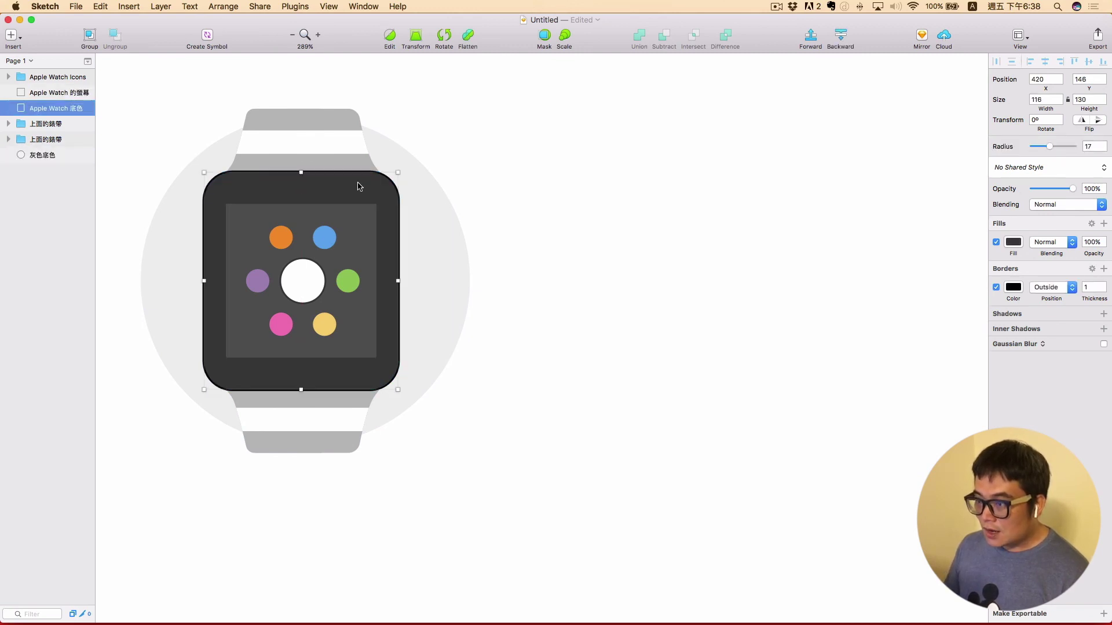
{"action": "left_click", "coordinate": [346, 290]}
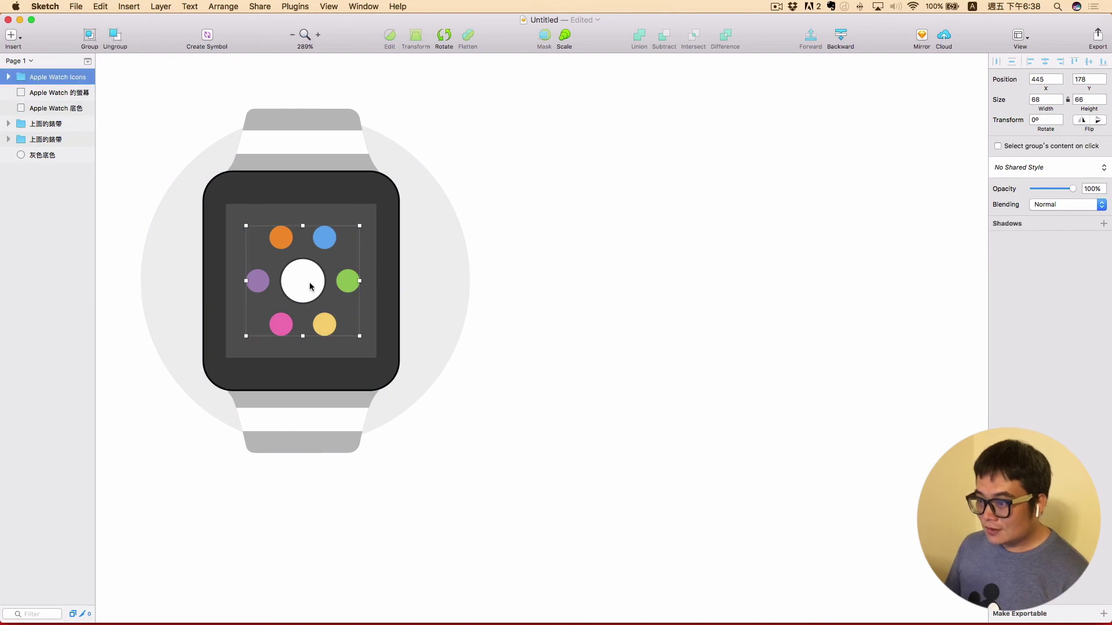
{"action": "left_click_drag", "start_coordinate": [311, 286], "coordinate": [310, 284]}
{"action": "left_click_drag", "start_coordinate": [310, 284], "coordinate": [311, 279]}
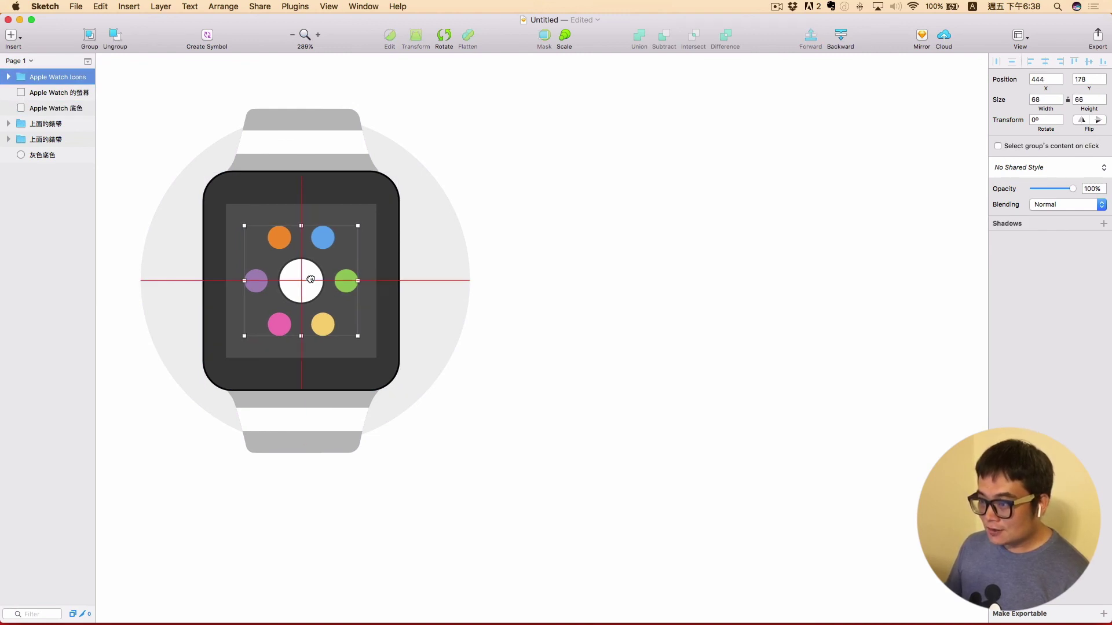
{"action": "left_click", "coordinate": [716, 272]}
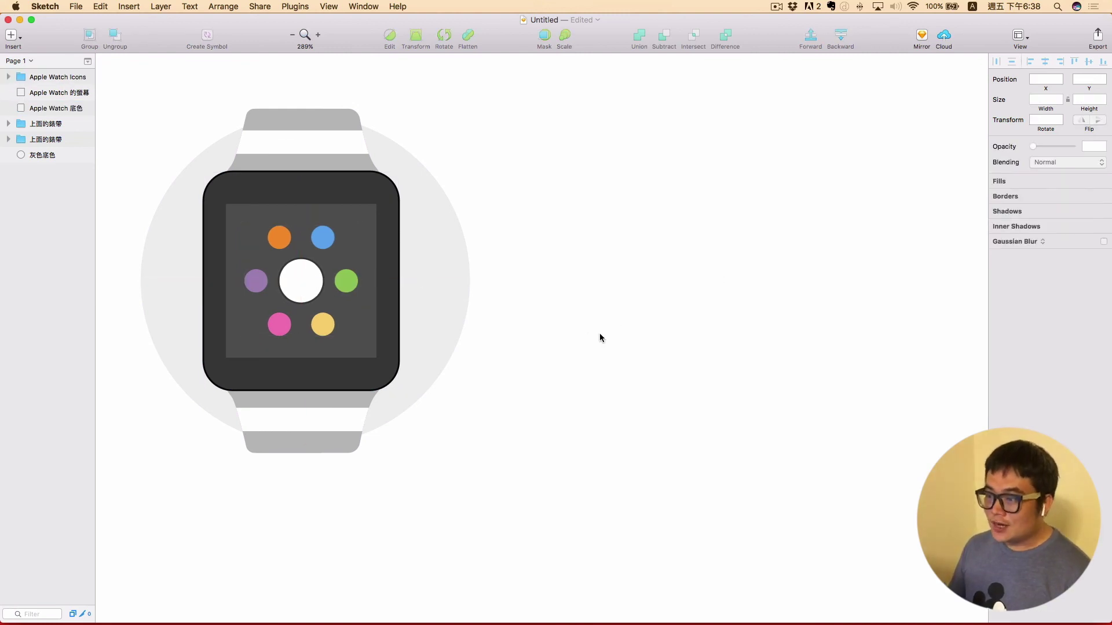
Step: Try rotating all six watch layers 15°, then undo the rotation
{"action": "left_click", "coordinate": [51, 155]}
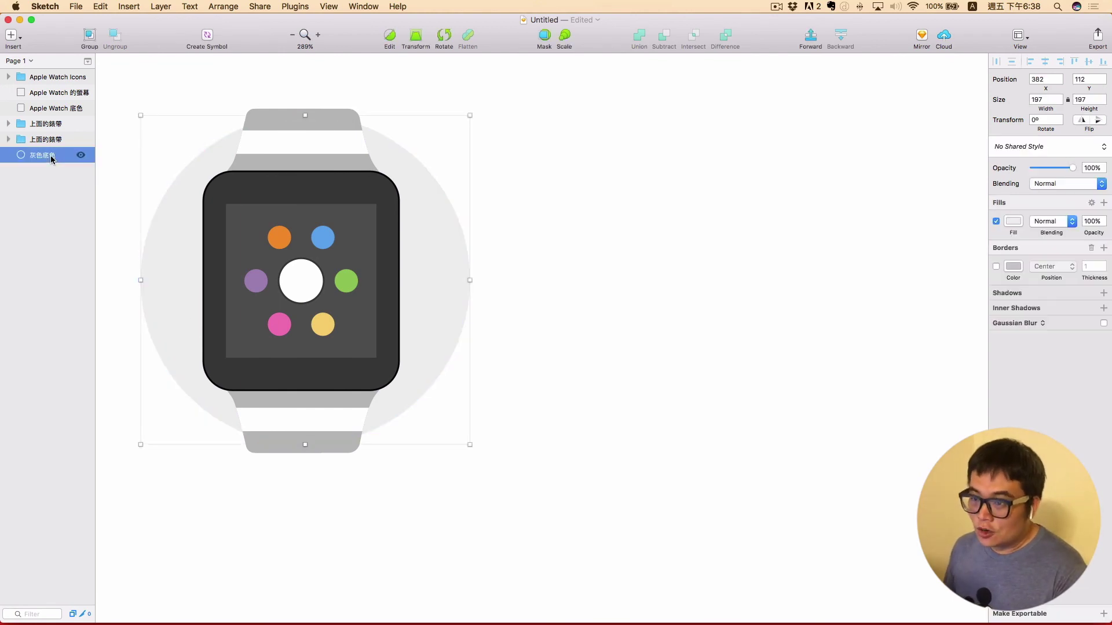
{"action": "left_click", "coordinate": [59, 77], "text": "shift"}
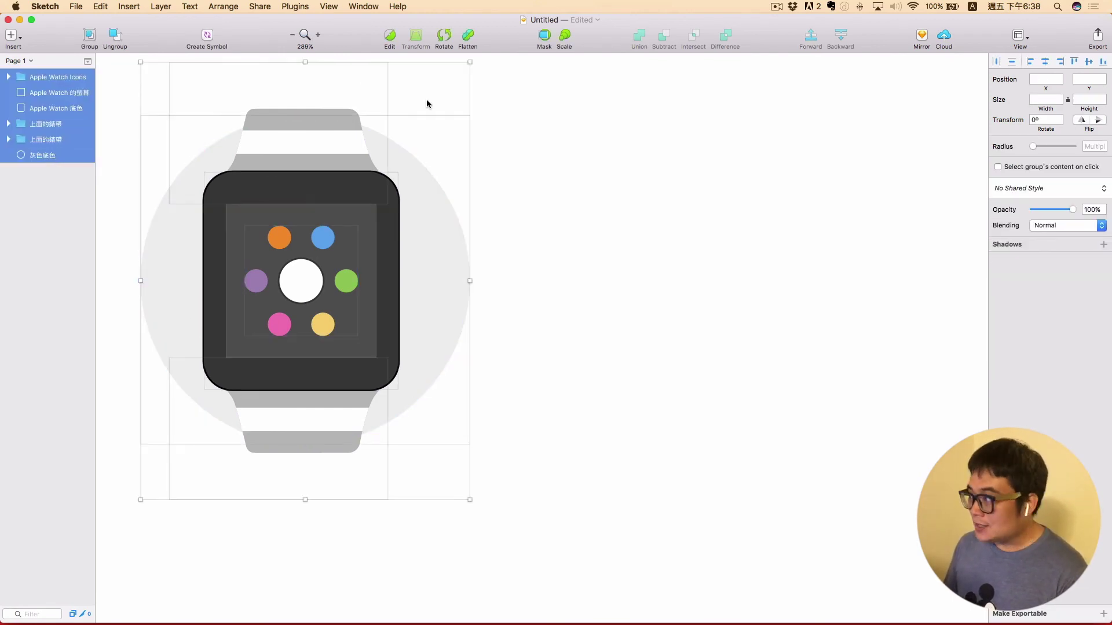
{"action": "left_click", "coordinate": [1036, 120]}
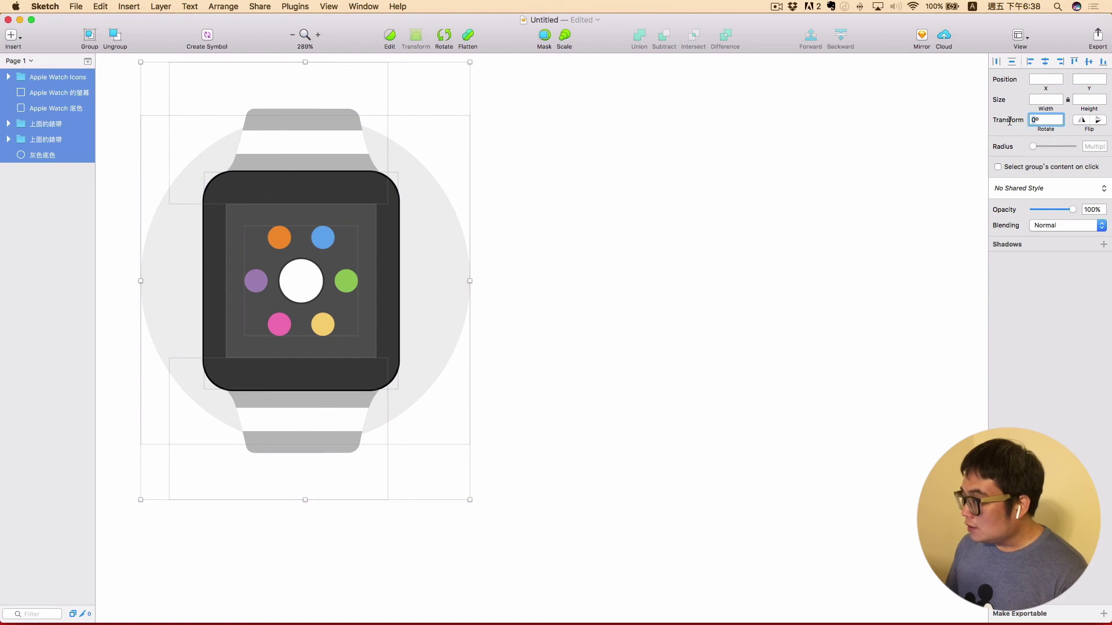
{"action": "type", "text": "15"}
{"action": "key", "text": "Return"}
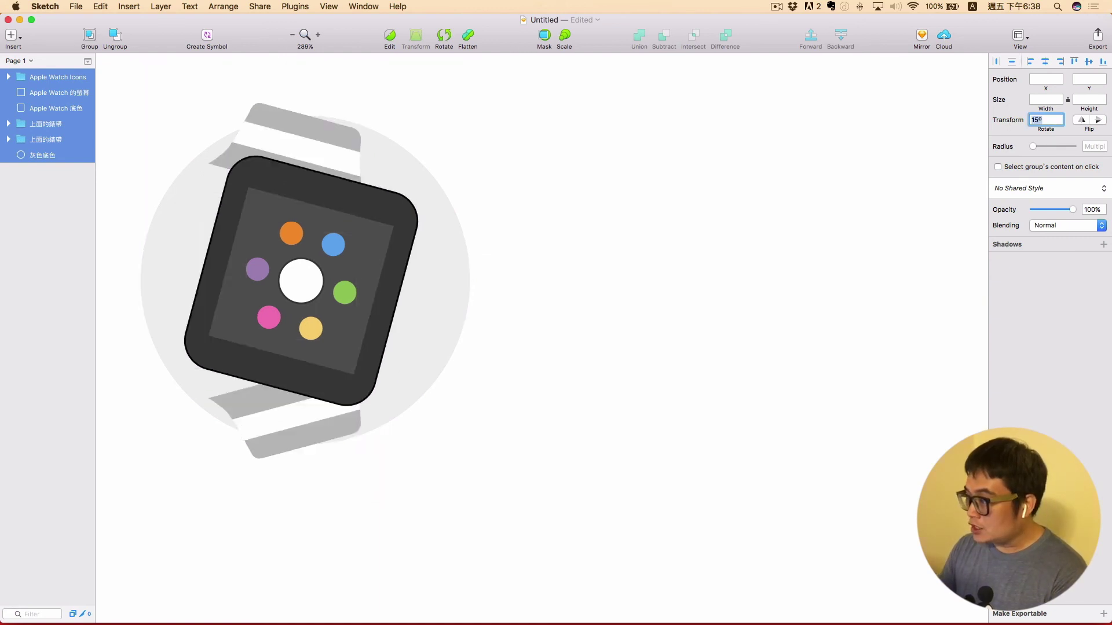
{"action": "key", "text": "ctrl+z"}
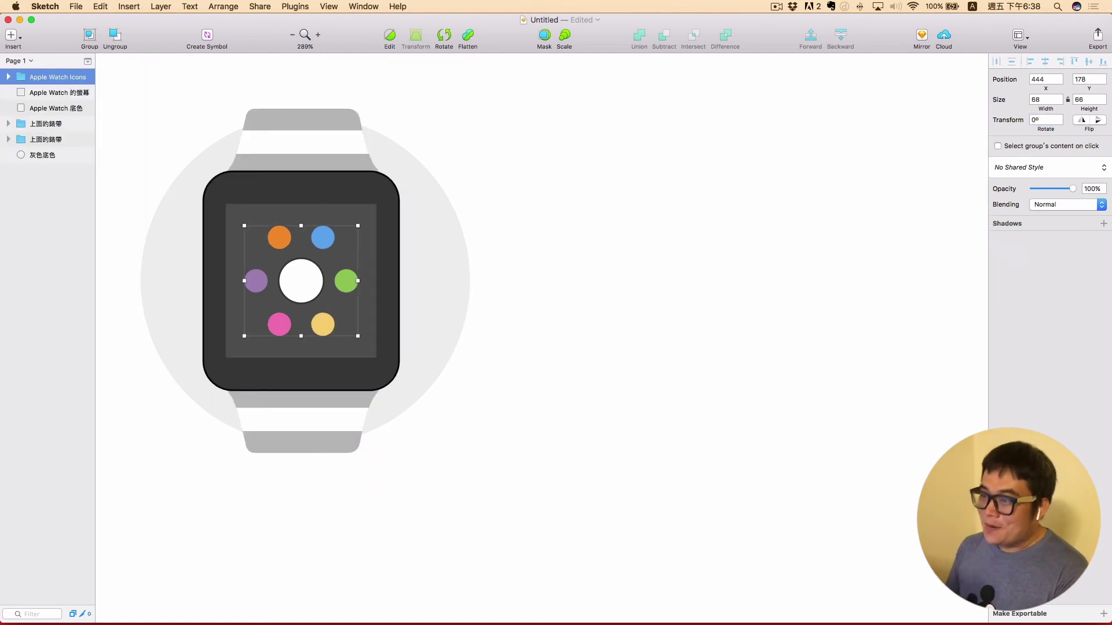
Step: Group the strap, body, screen and icon layers, rotate the group 15°, and position it over the circle
{"action": "left_click_drag", "start_coordinate": [388, 62], "coordinate": [253, 174]}
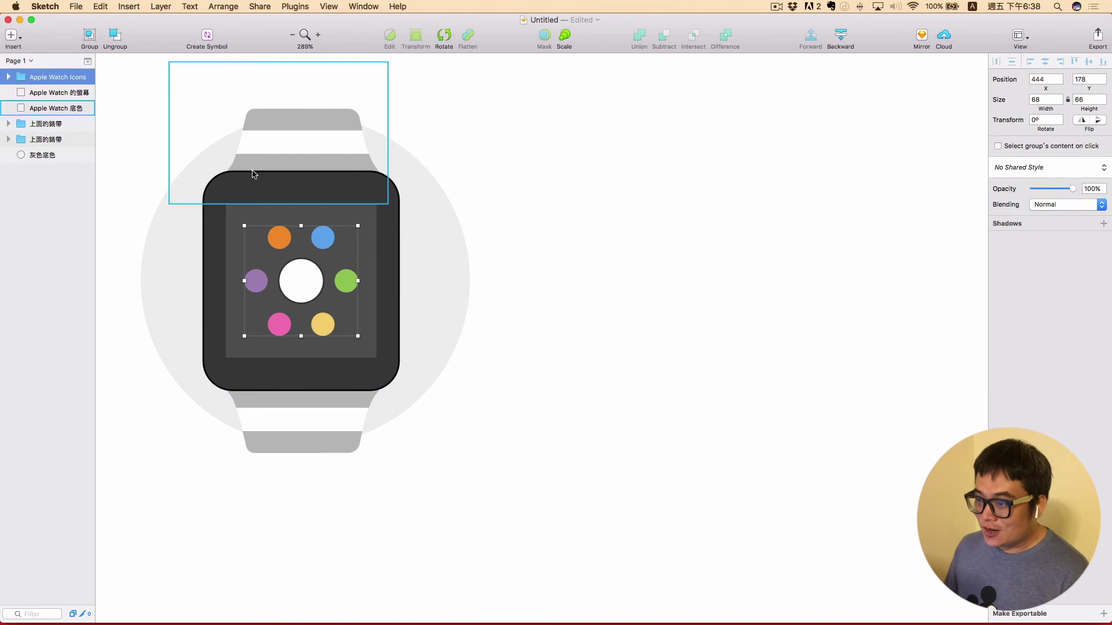
{"action": "left_click", "coordinate": [50, 139]}
{"action": "left_click", "coordinate": [52, 79], "text": "shift"}
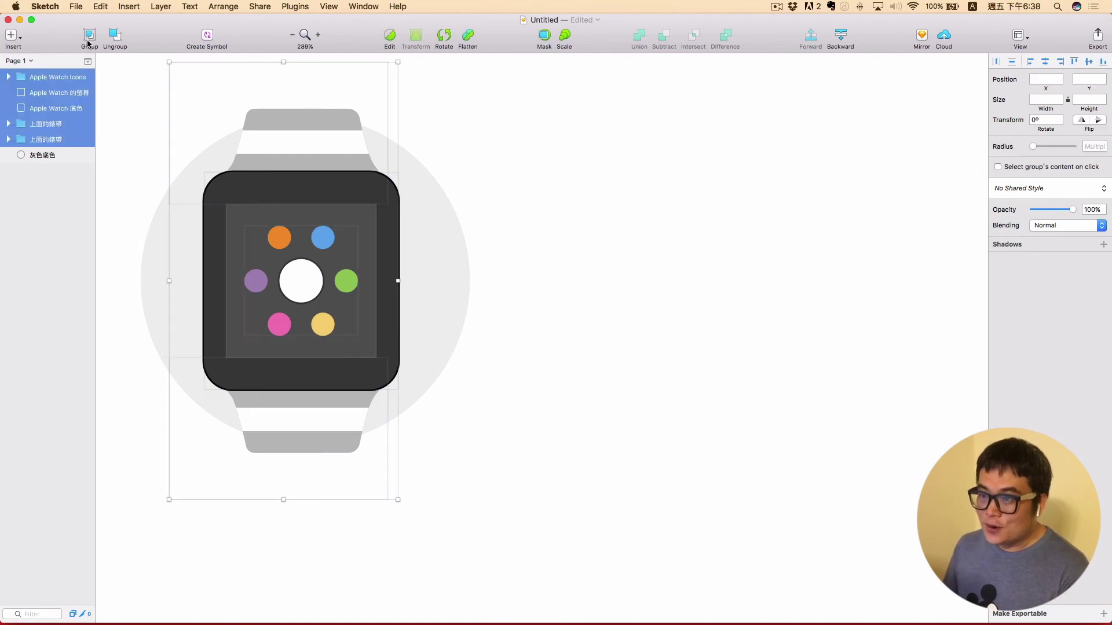
{"action": "left_click", "coordinate": [89, 38]}
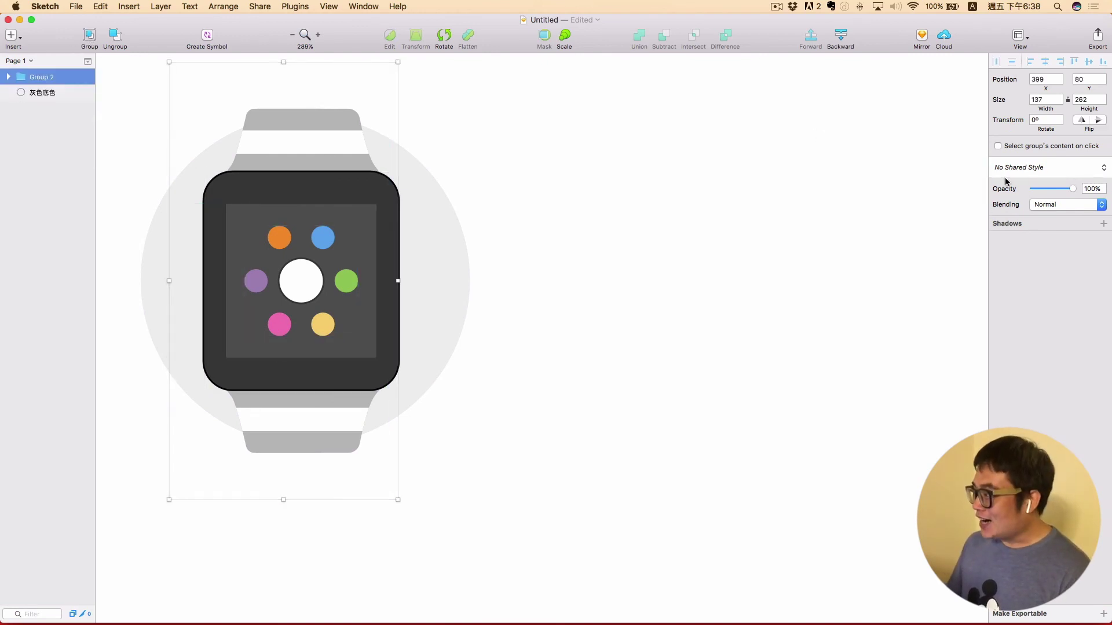
{"action": "left_click", "coordinate": [1033, 120]}
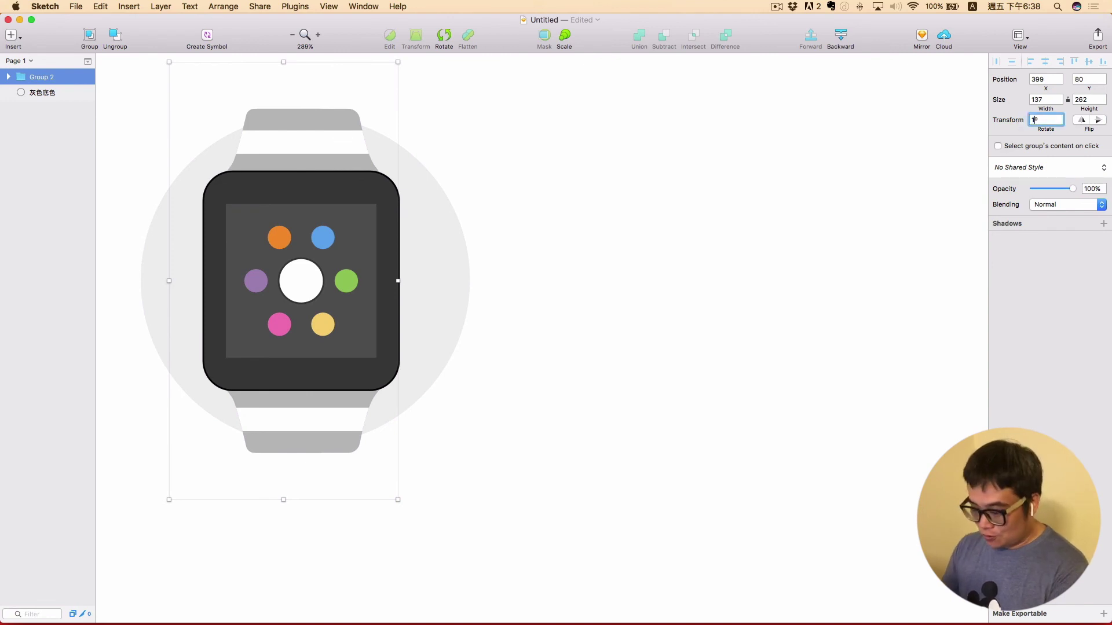
{"action": "type", "text": "15"}
{"action": "key", "text": "Return"}
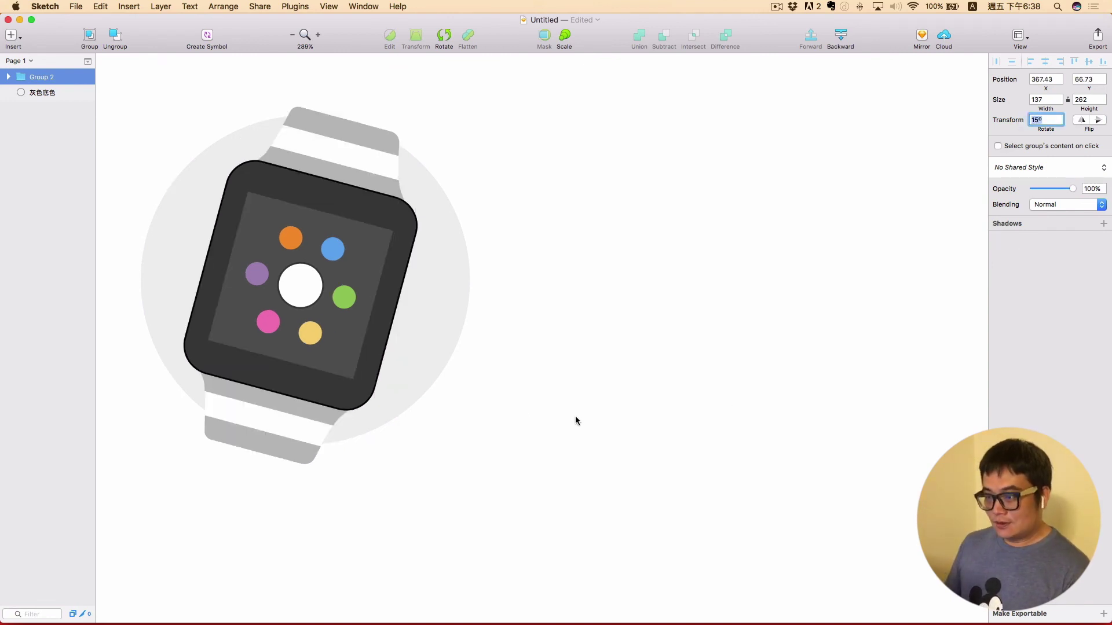
{"action": "left_click_drag", "start_coordinate": [355, 365], "coordinate": [357, 352]}
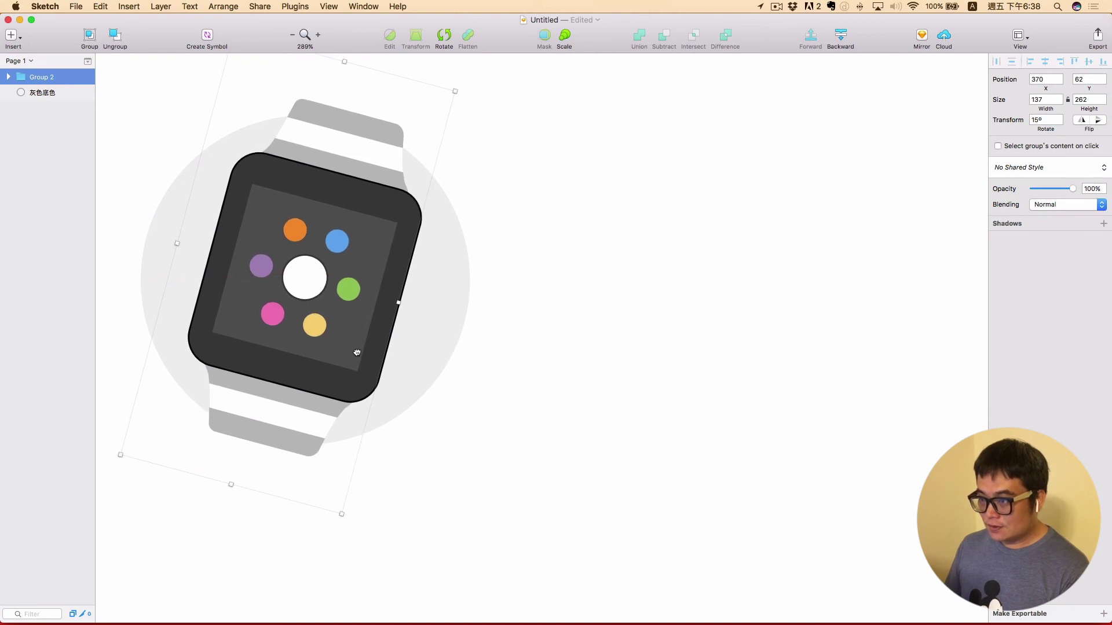
{"action": "left_click", "coordinate": [488, 303]}
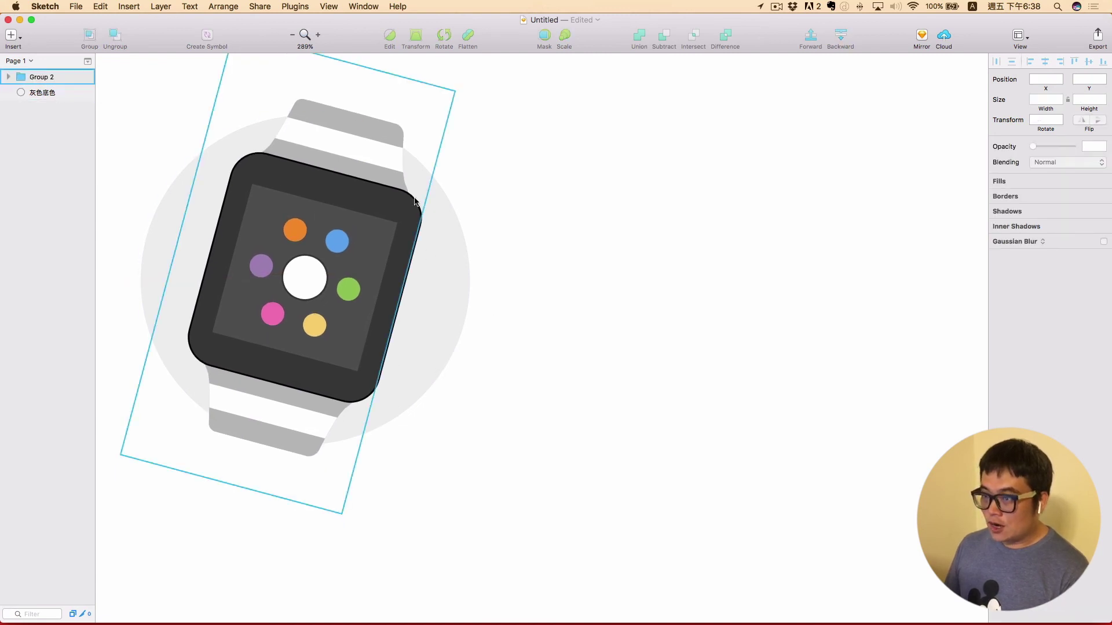
{"action": "scroll", "coordinate": [552, 304], "scroll_direction": "down", "scroll_amount": 2}
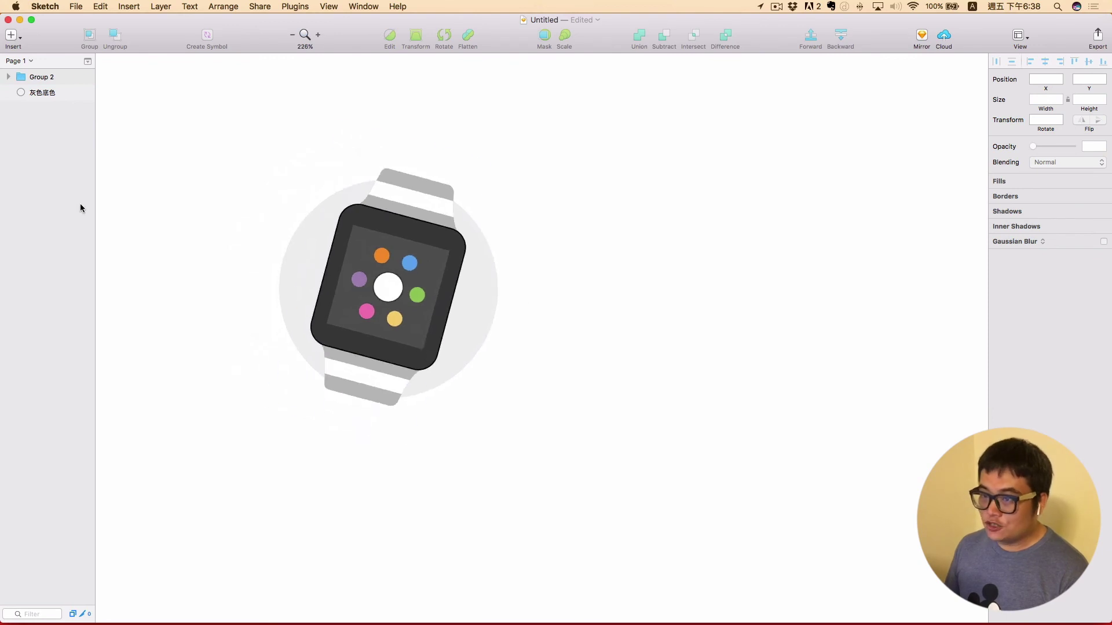
{"action": "left_click", "coordinate": [43, 78]}
Step: Group Group 2 with the grey circle and name the new group 'Apple Watch'
{"action": "left_click", "coordinate": [46, 91], "text": "shift"}
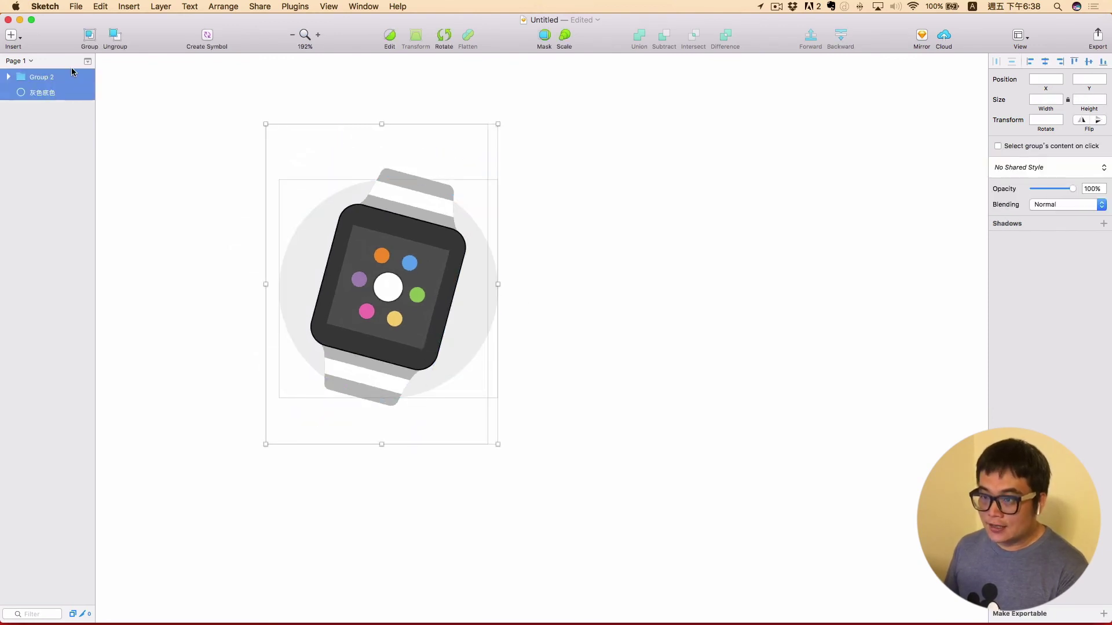
{"action": "left_click", "coordinate": [90, 36]}
{"action": "double_click", "coordinate": [36, 79]}
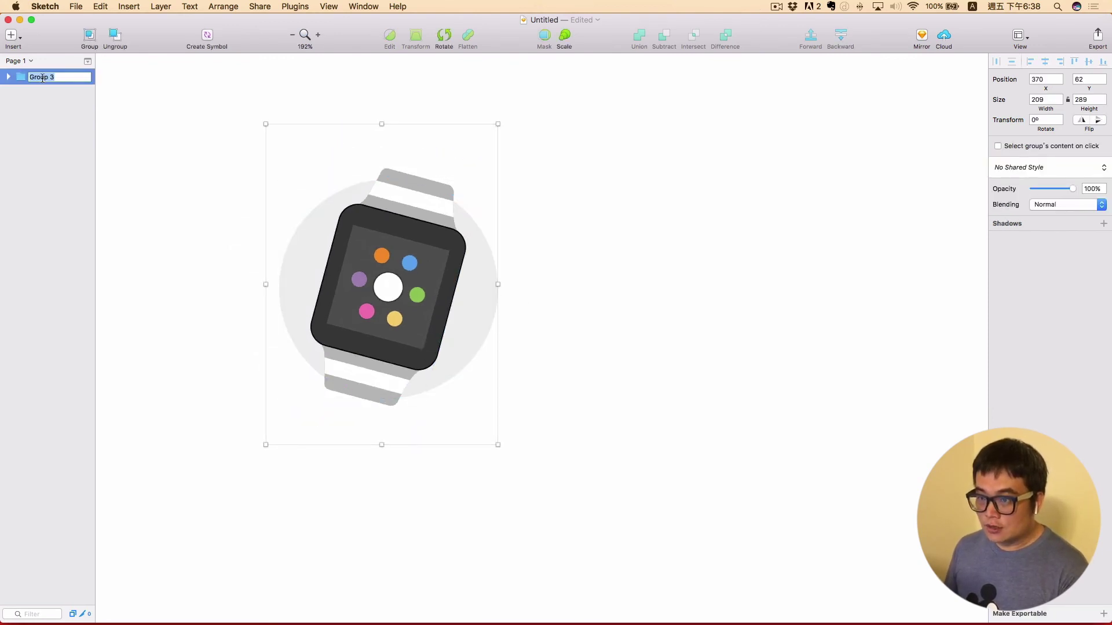
{"action": "type", "text": "A"}
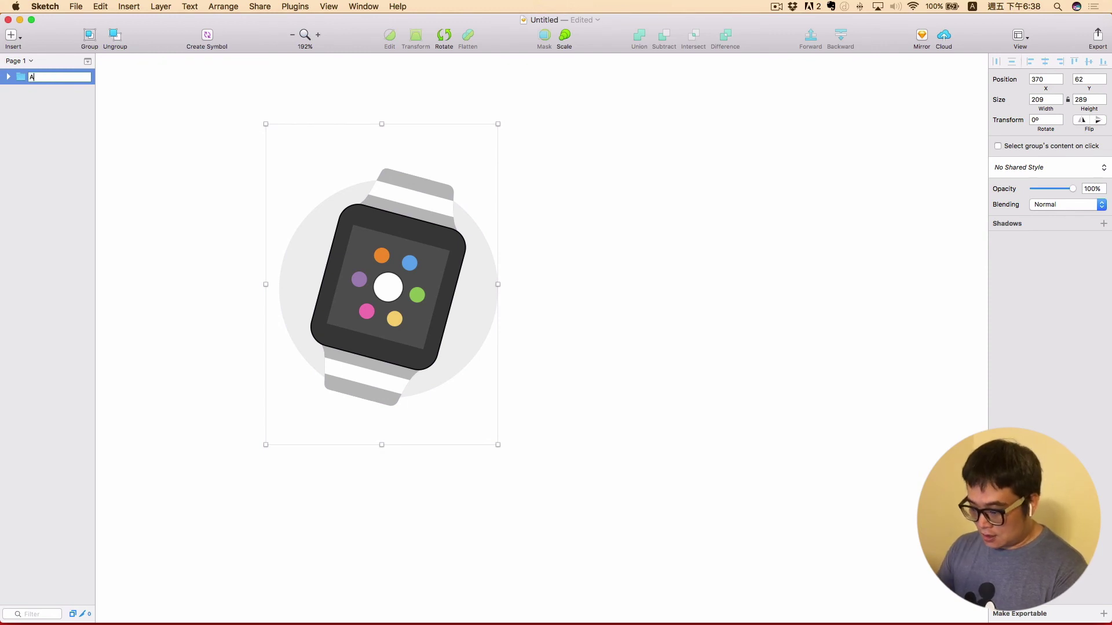
{"action": "type", "text": "pple Q"}
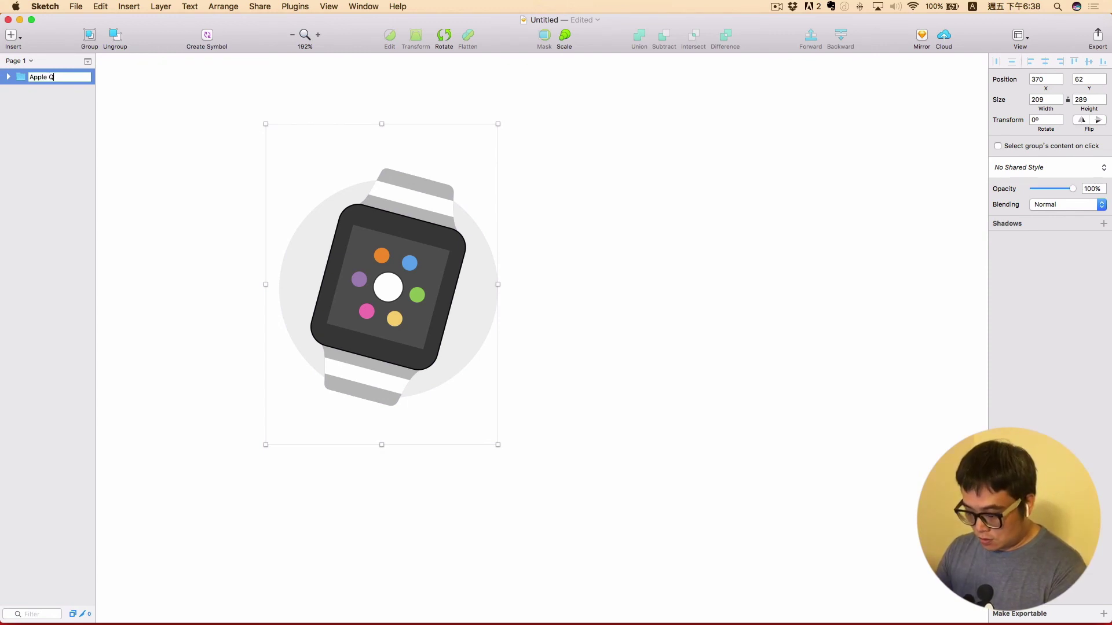
{"action": "type", "text": "atch"}
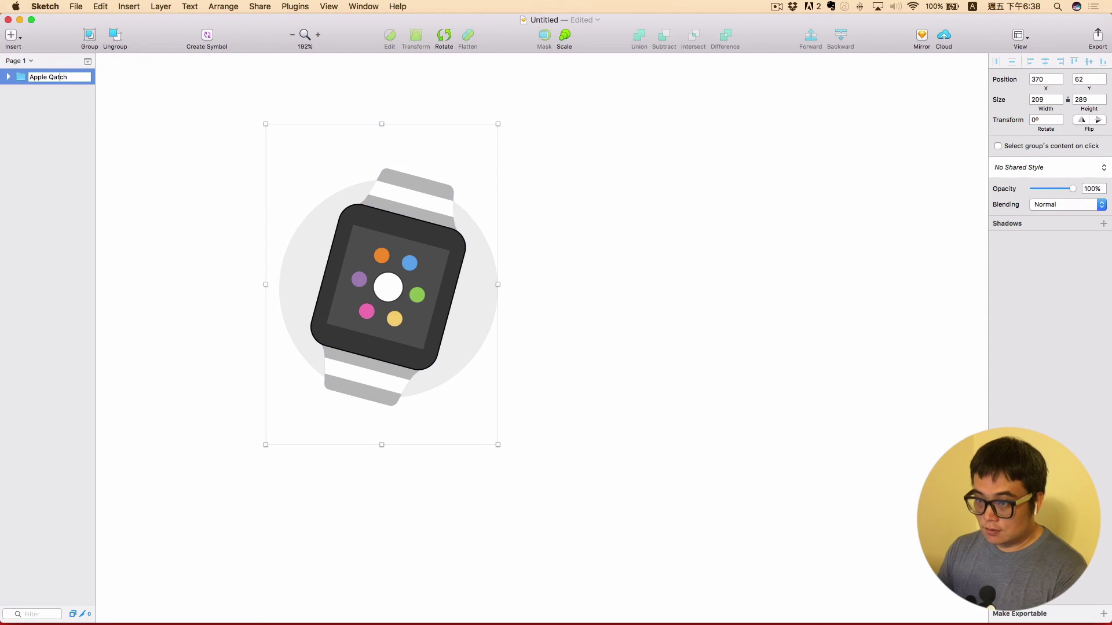
{"action": "type", "text": "W"}
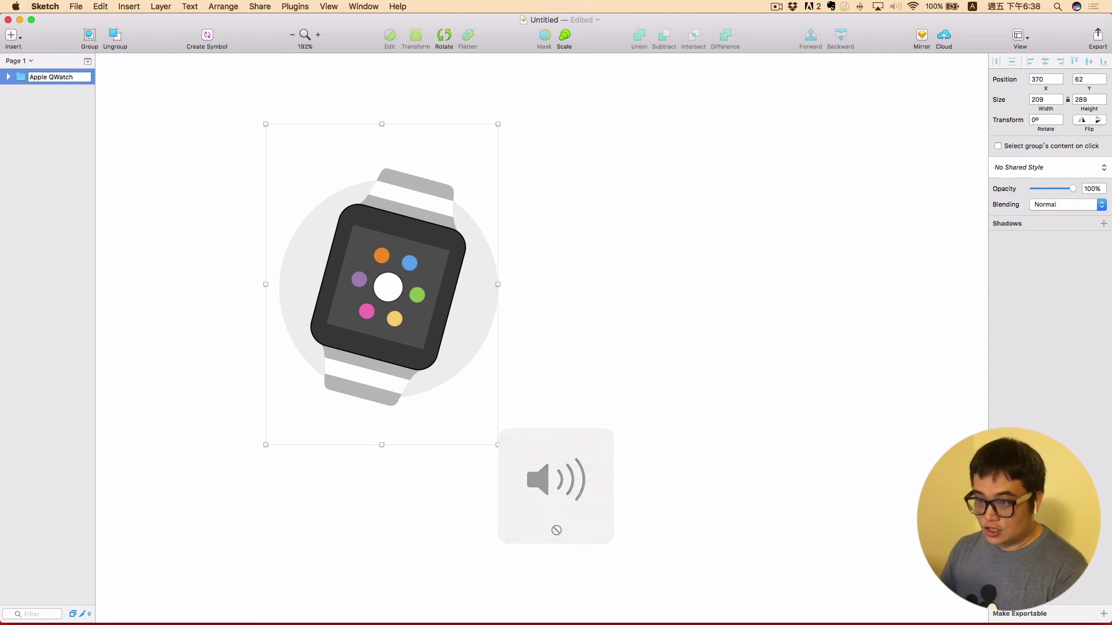
{"action": "key", "text": "BackSpace"}
{"action": "key", "text": "Return"}
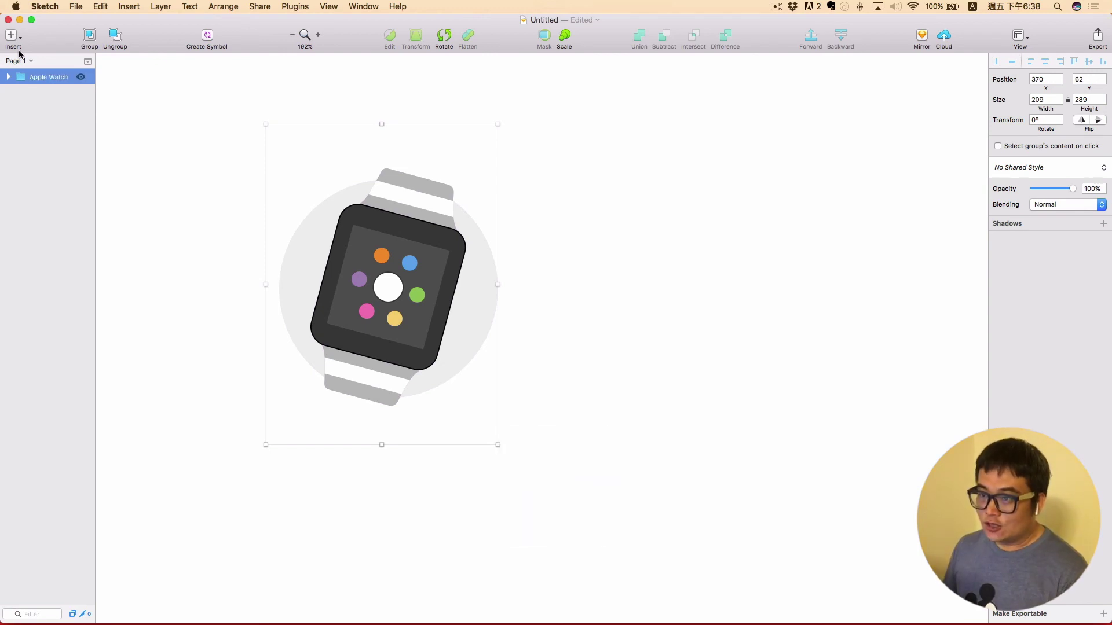
{"action": "left_click_drag", "start_coordinate": [58, 28], "coordinate": [285, 28]}
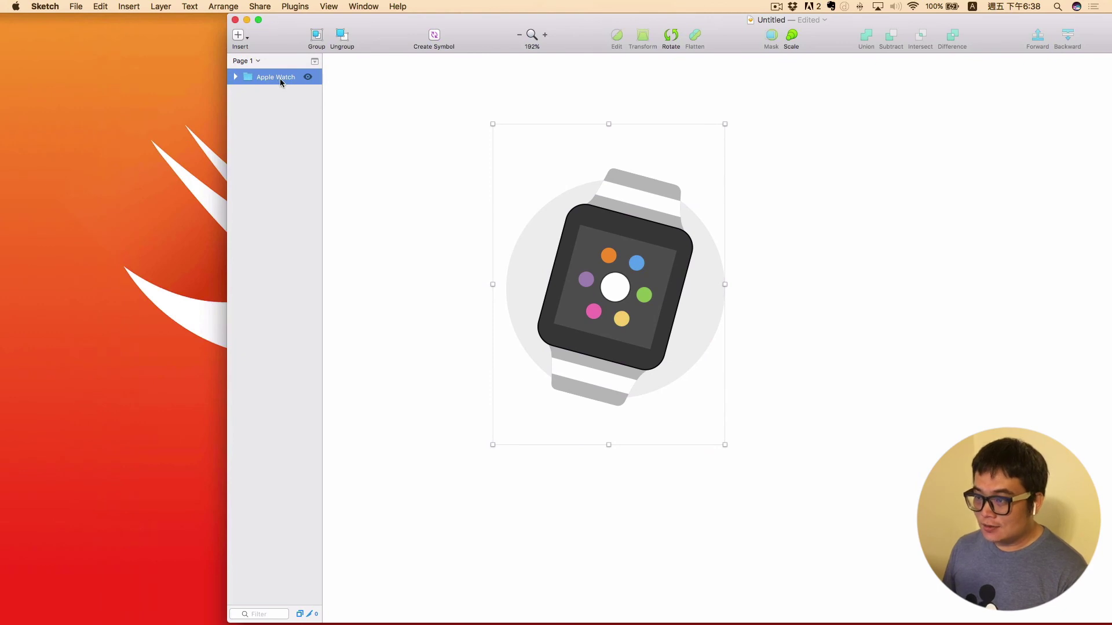
Step: Drag the Apple Watch layer onto the desktop to export Apple Watch.png, shifting the Sketch window aside
{"action": "left_click_drag", "start_coordinate": [277, 81], "coordinate": [165, 90]}
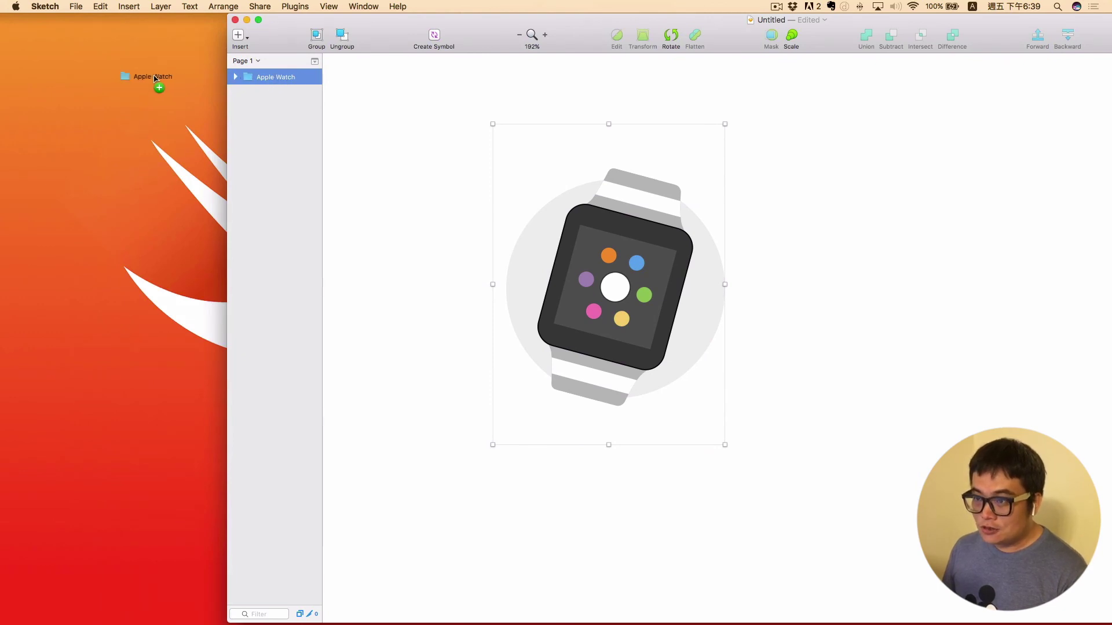
{"action": "mouse_move", "coordinate": [278, 40]}
{"action": "left_mouse_down"}
{"action": "mouse_move", "coordinate": [80, 55]}
{"action": "mouse_move", "coordinate": [106, 51]}
{"action": "left_mouse_up"}
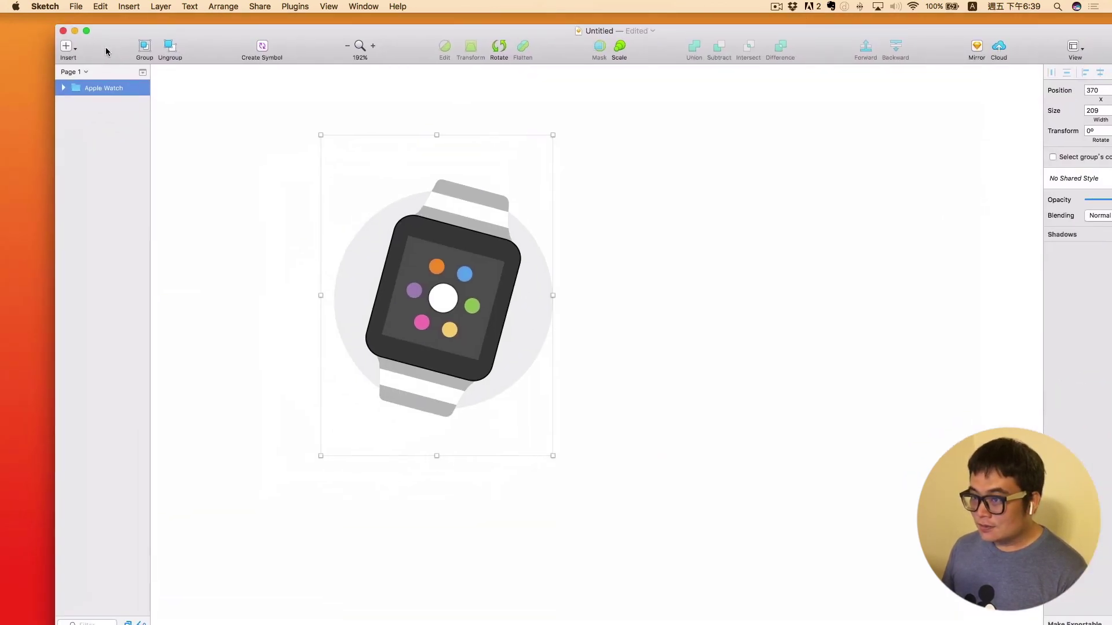
{"action": "left_click_drag", "start_coordinate": [828, 44], "coordinate": [479, 47]}
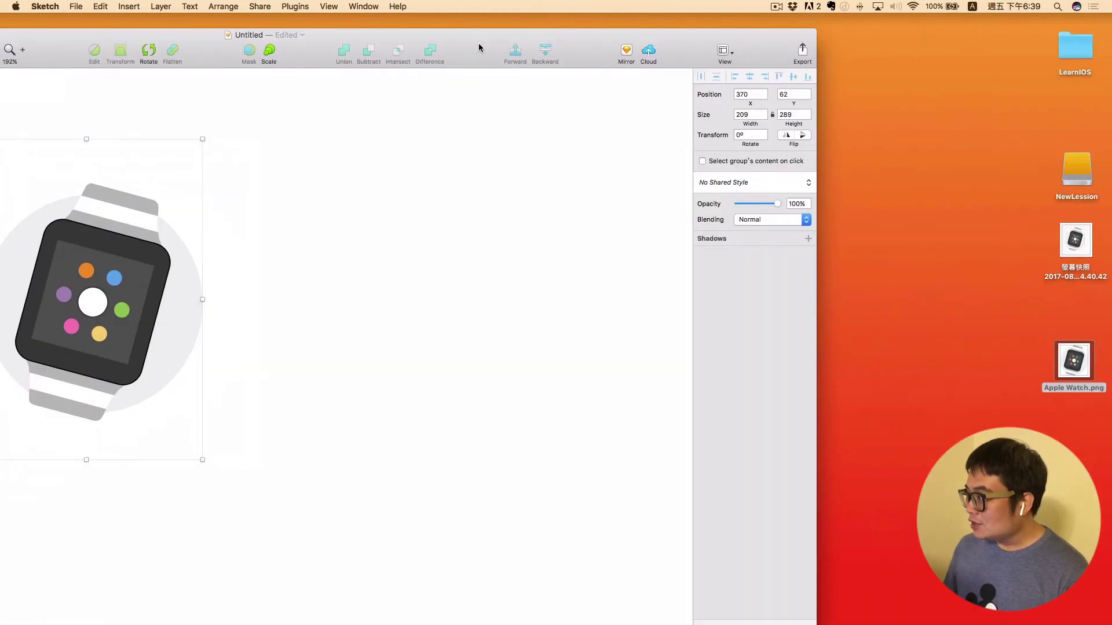
Step: Launch Preview from the Apple Watch.png icon on the desktop
{"action": "double_click", "coordinate": [1072, 356]}
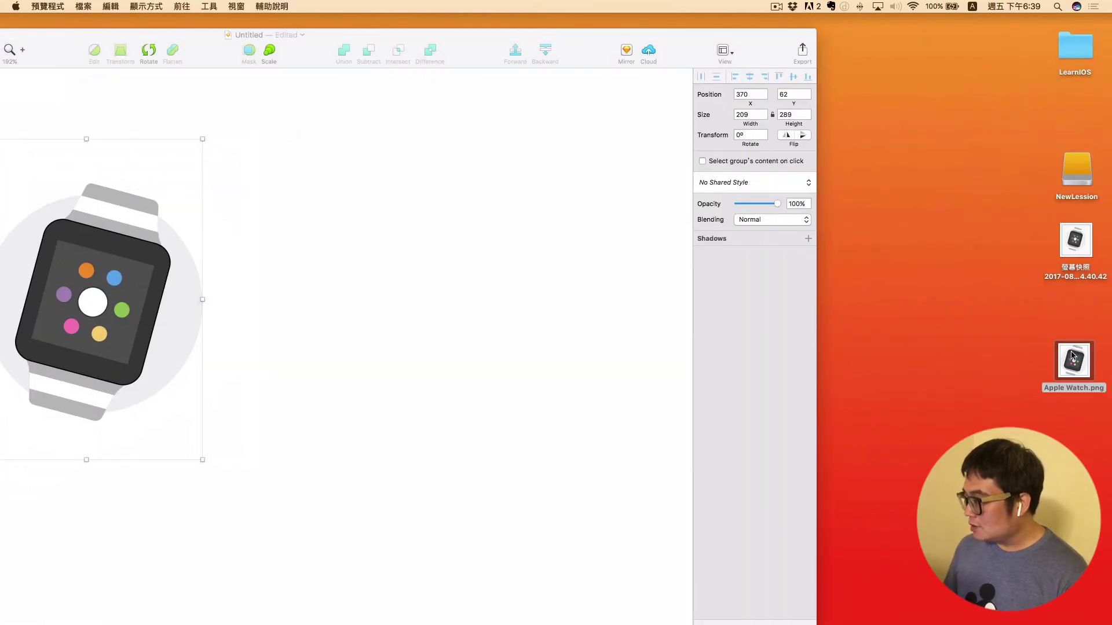